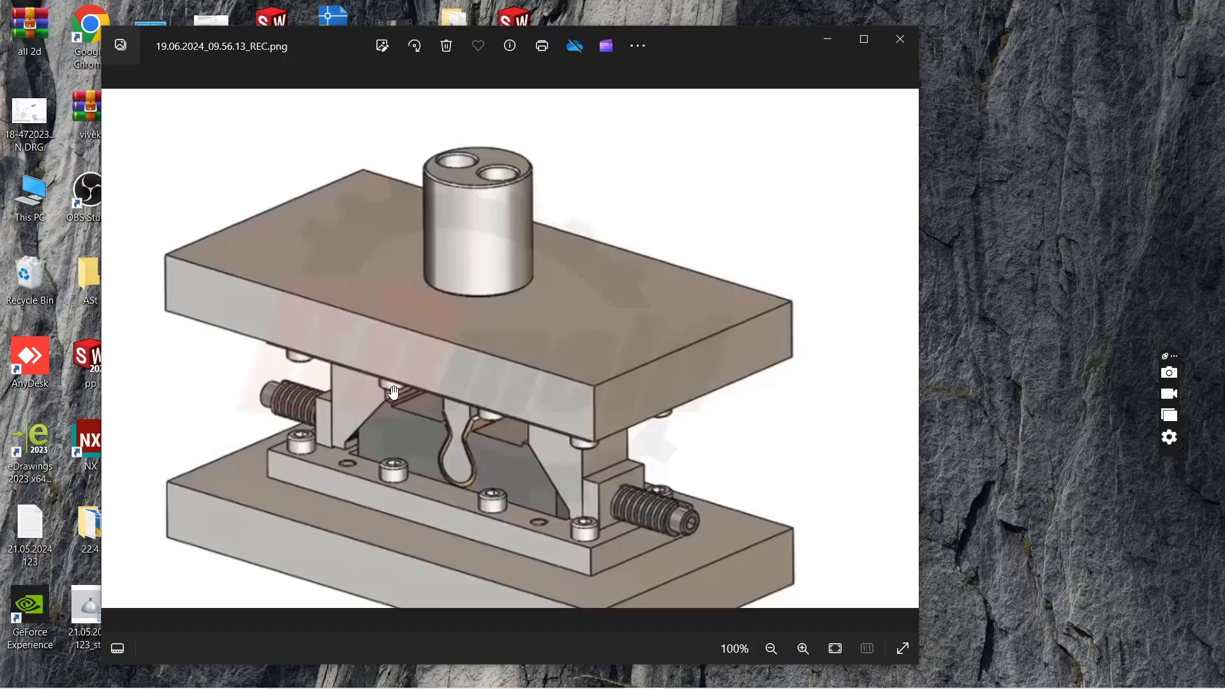
Step: Examine the bending die assembly in the reference image up close, then minimize the image
{"action": "scroll", "coordinate": [421, 465], "scroll_direction": "up", "scroll_amount": 5}
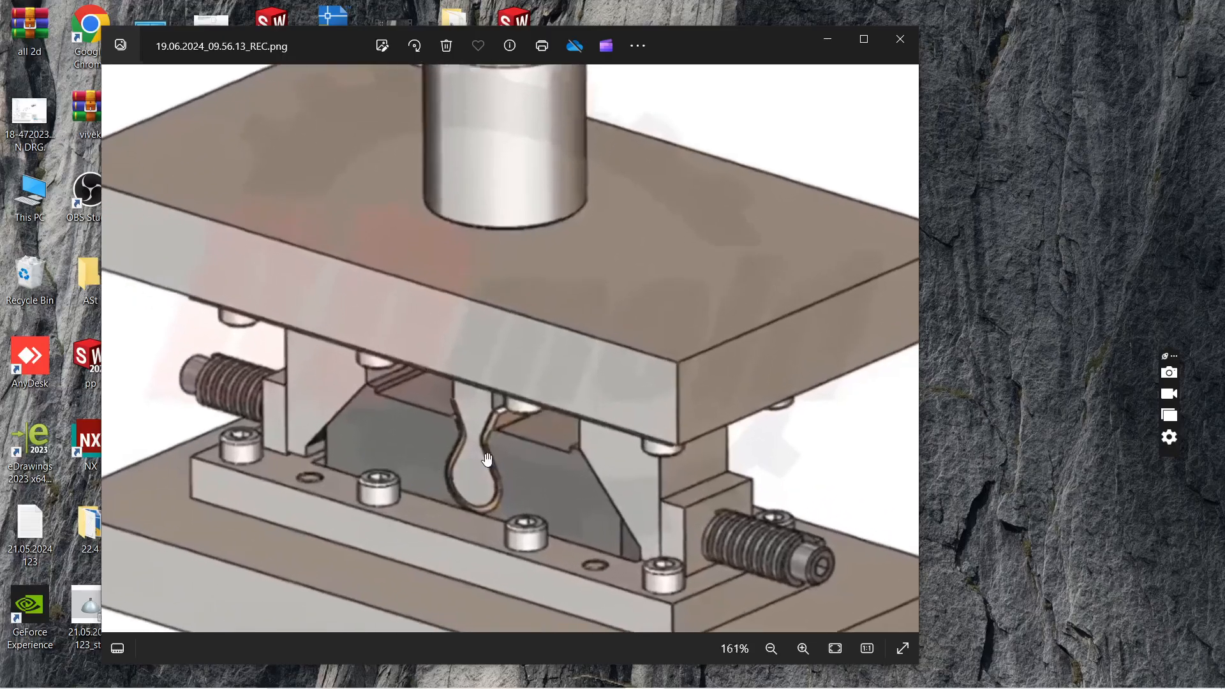
{"action": "scroll", "coordinate": [487, 459], "scroll_direction": "up", "scroll_amount": 3}
{"action": "scroll", "coordinate": [487, 460], "scroll_direction": "down", "scroll_amount": 8}
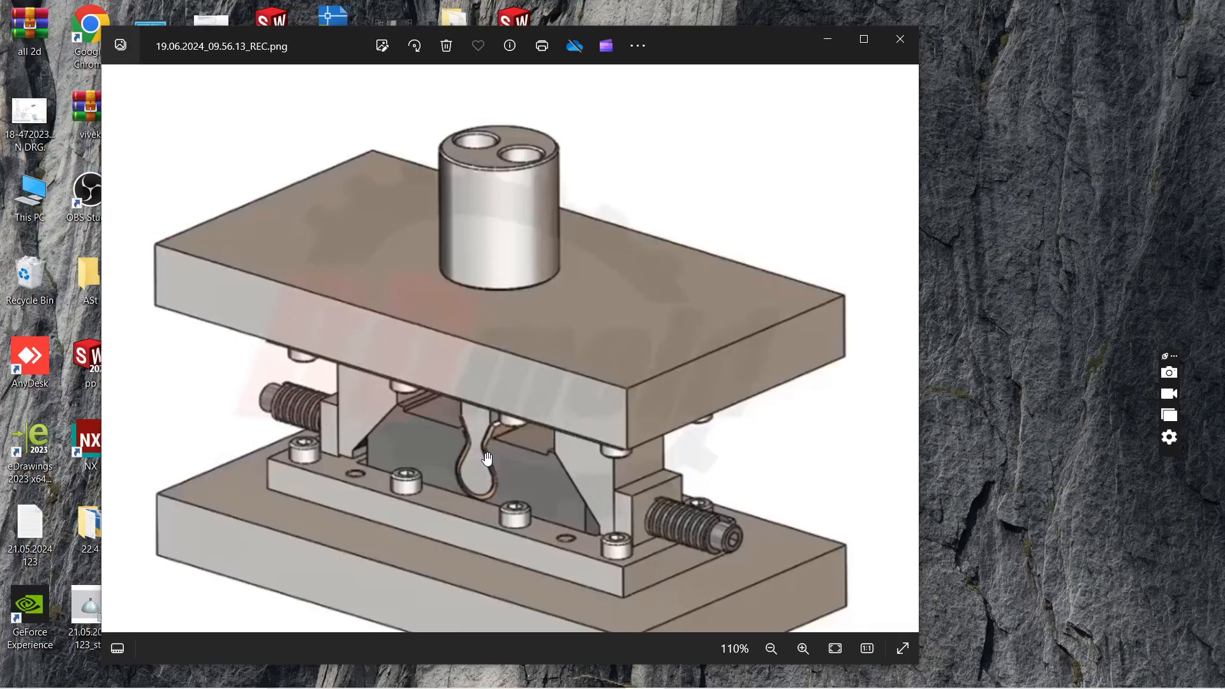
{"action": "left_click", "coordinate": [829, 40]}
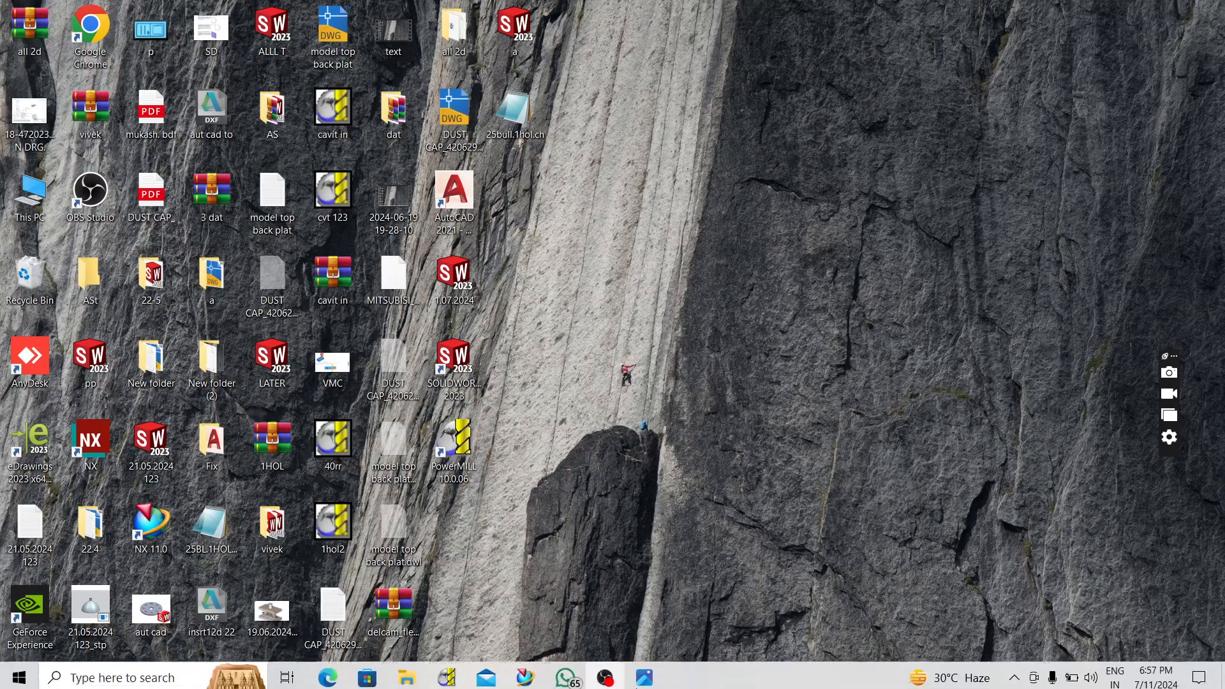
Step: Switch to the NX 11 modeling session
{"action": "left_click", "coordinate": [525, 674]}
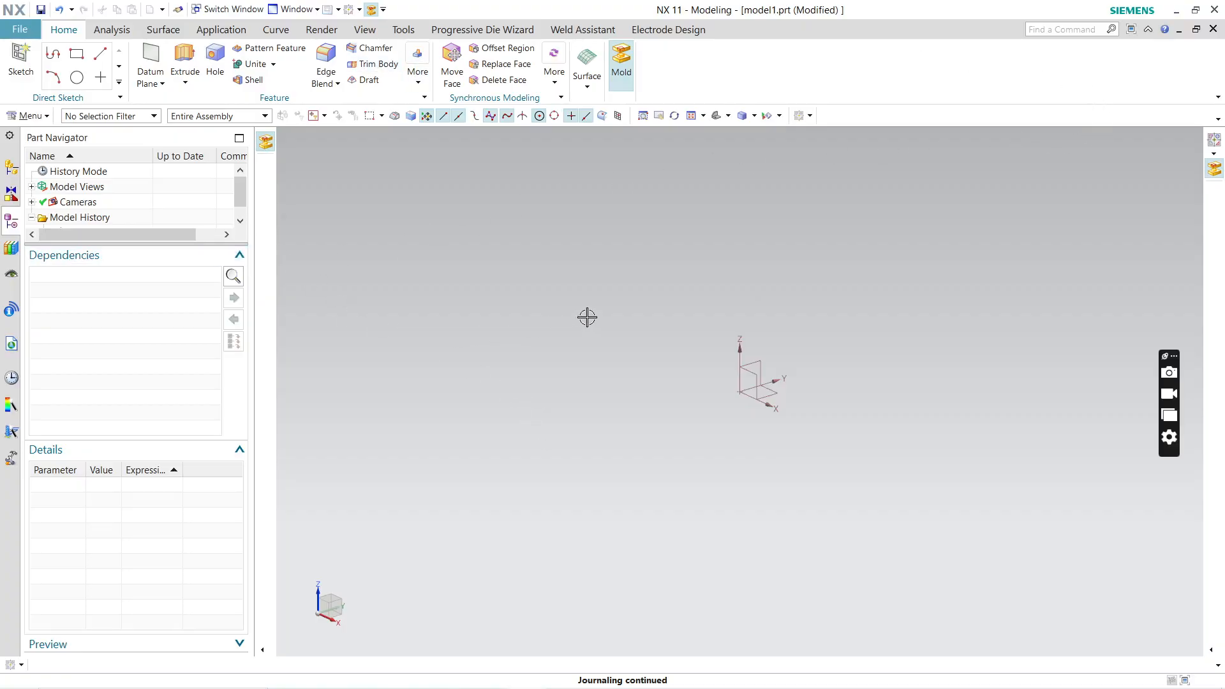
{"action": "left_click", "coordinate": [1176, 10]}
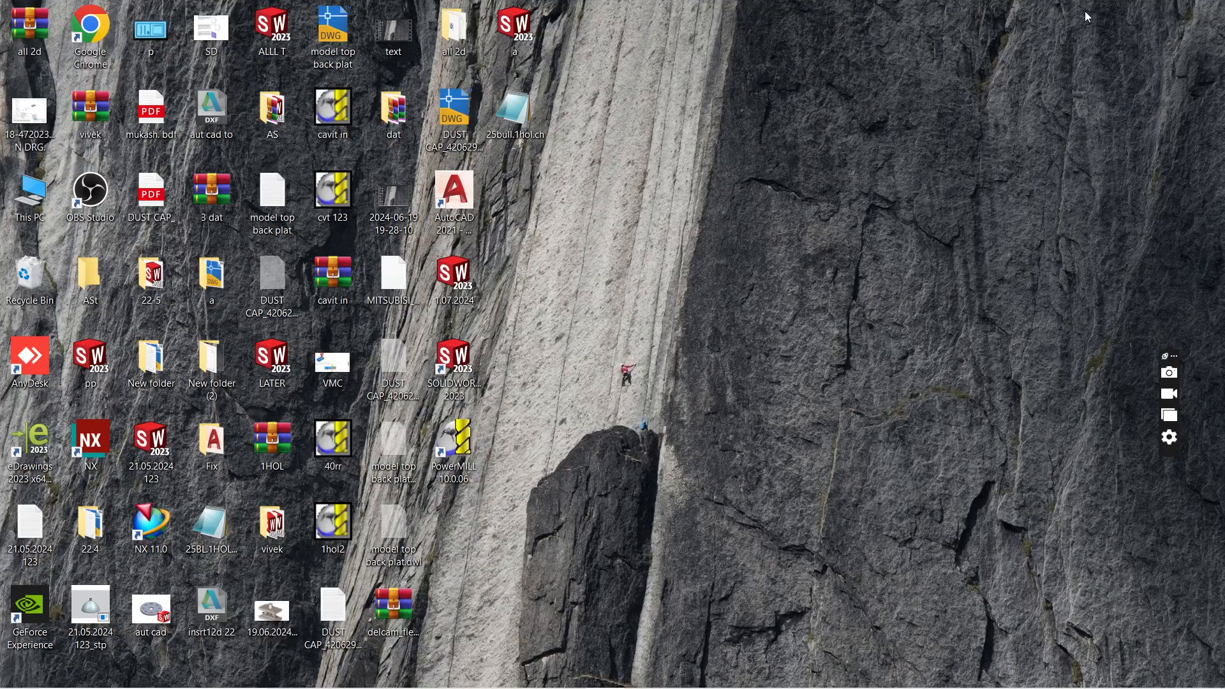
{"action": "mouse_move", "coordinate": [474, 687]}
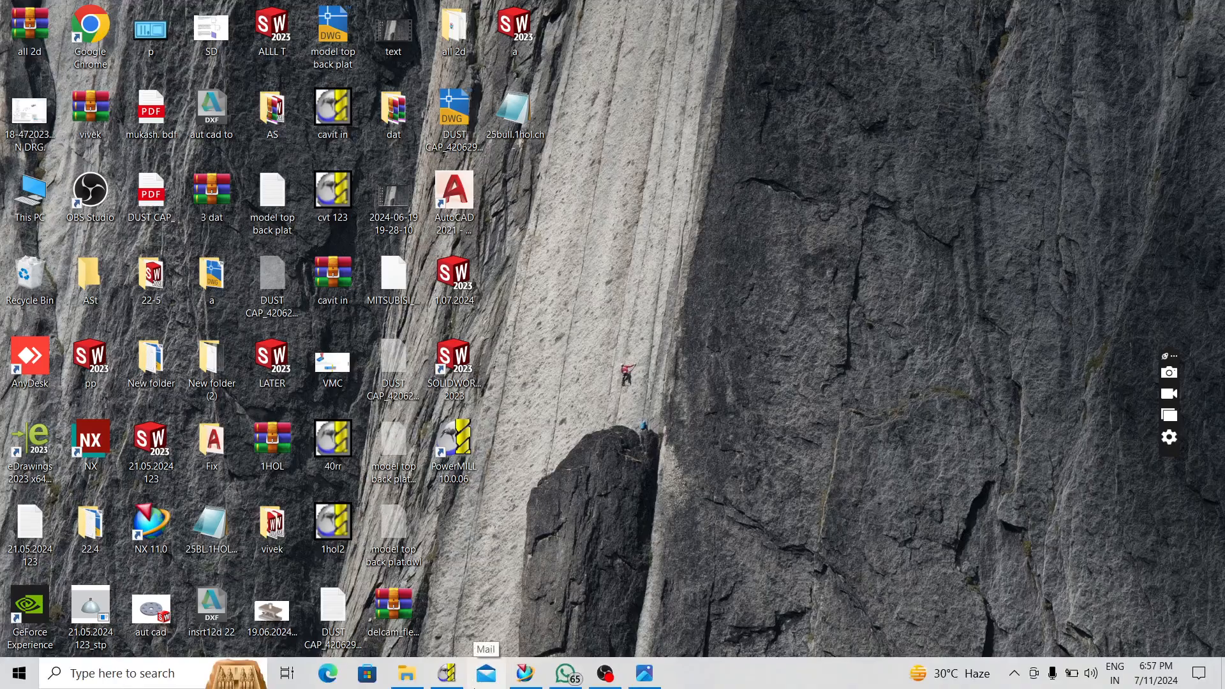
{"action": "left_click", "coordinate": [525, 675]}
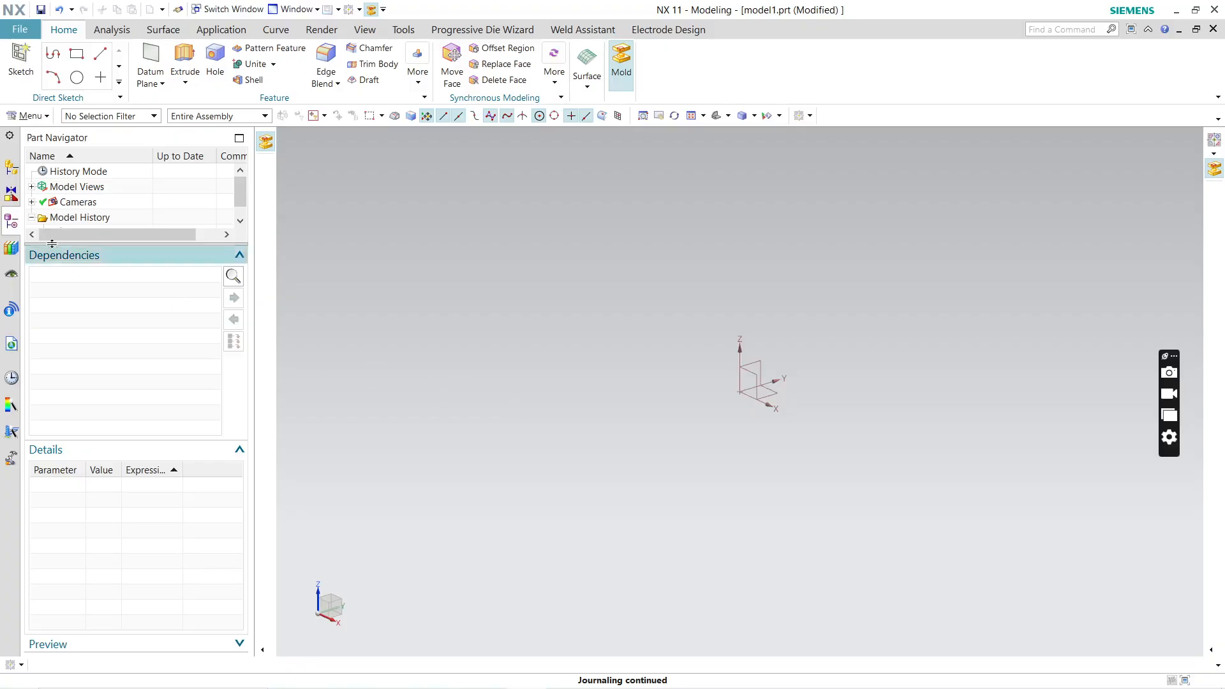
Step: Create a new part from the Sheet Metal template in millimeters, named sheet_metal_model1.prt
{"action": "left_click", "coordinate": [15, 32]}
{"action": "left_click", "coordinate": [35, 51]}
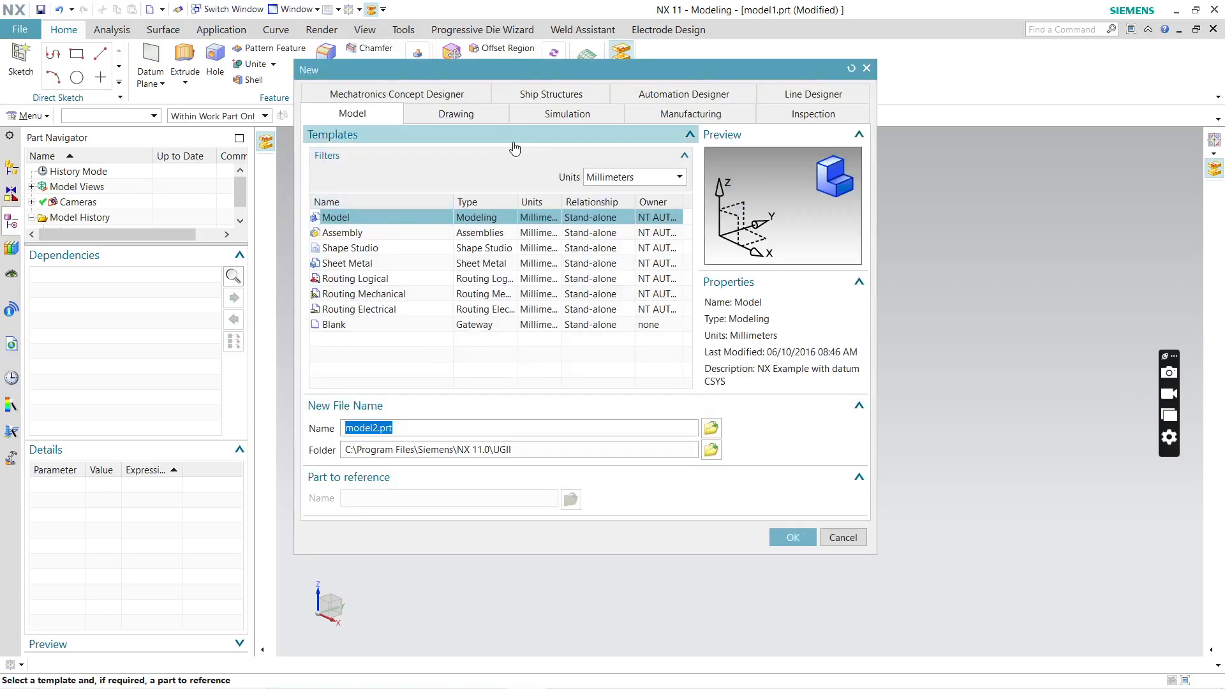
{"action": "left_click", "coordinate": [357, 265]}
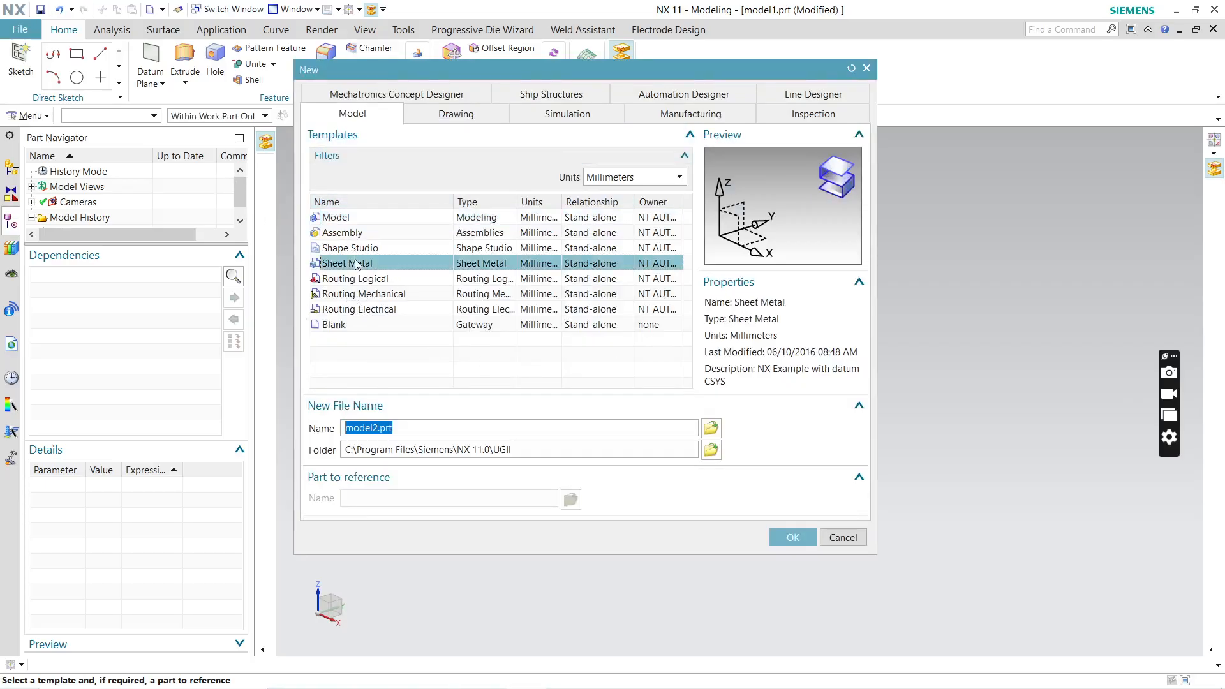
{"action": "left_click", "coordinate": [331, 219]}
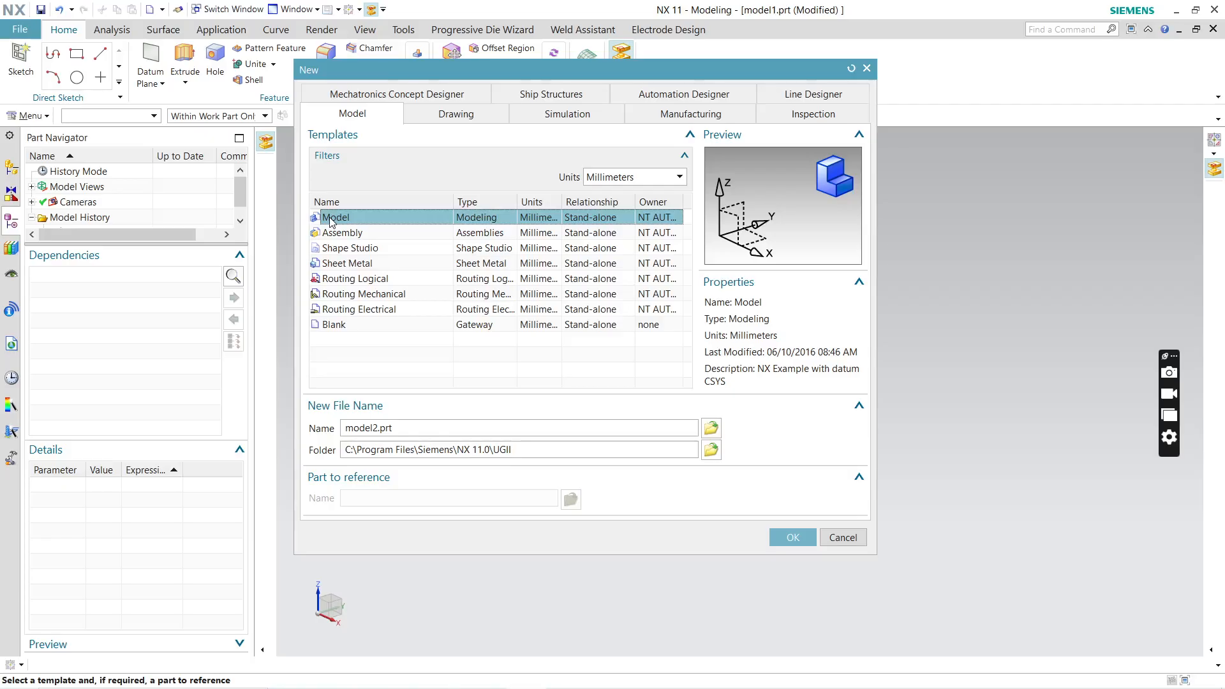
{"action": "left_click", "coordinate": [340, 248]}
{"action": "left_click", "coordinate": [336, 264]}
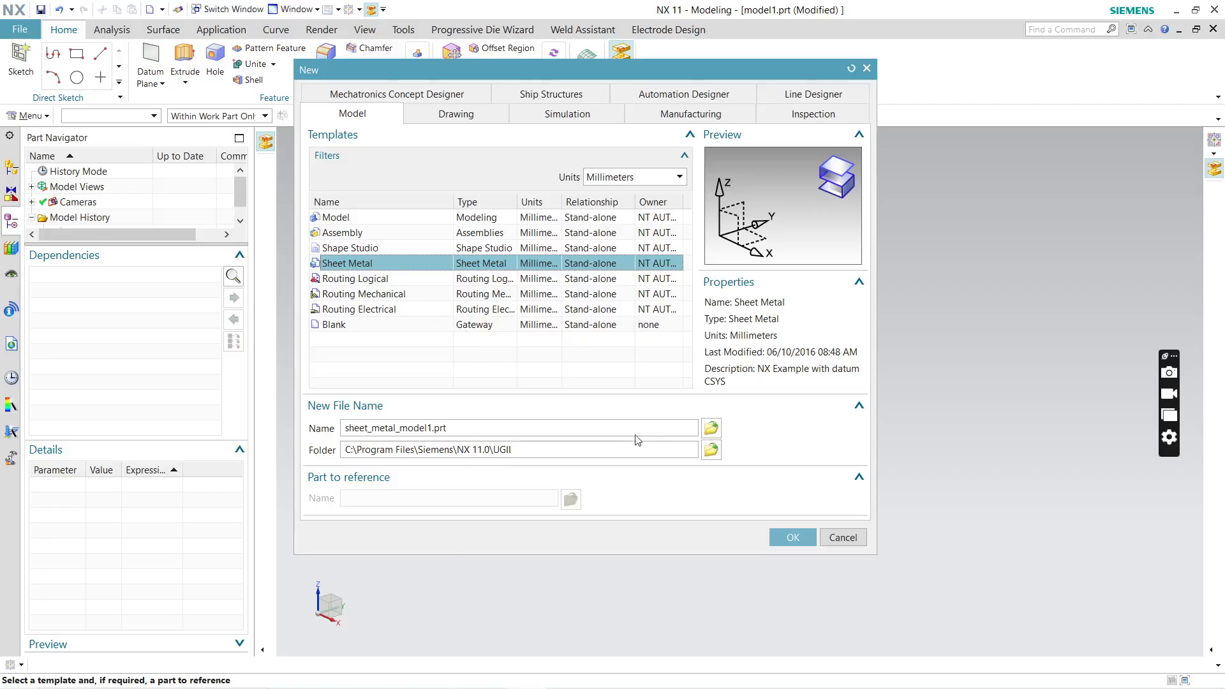
{"action": "left_click", "coordinate": [808, 546]}
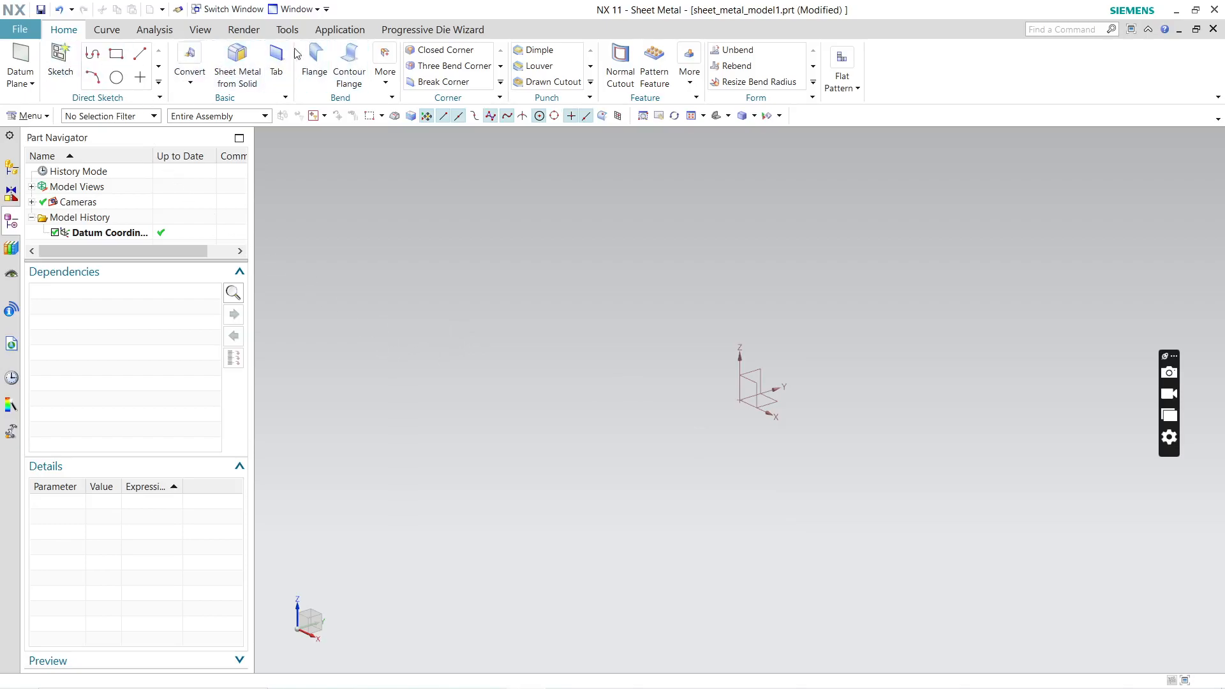
Step: Start a new sketch on the XY plane using the On Plane type and the inferred plane method
{"action": "left_click", "coordinate": [340, 30]}
{"action": "left_click", "coordinate": [95, 75]}
{"action": "left_click", "coordinate": [29, 74]}
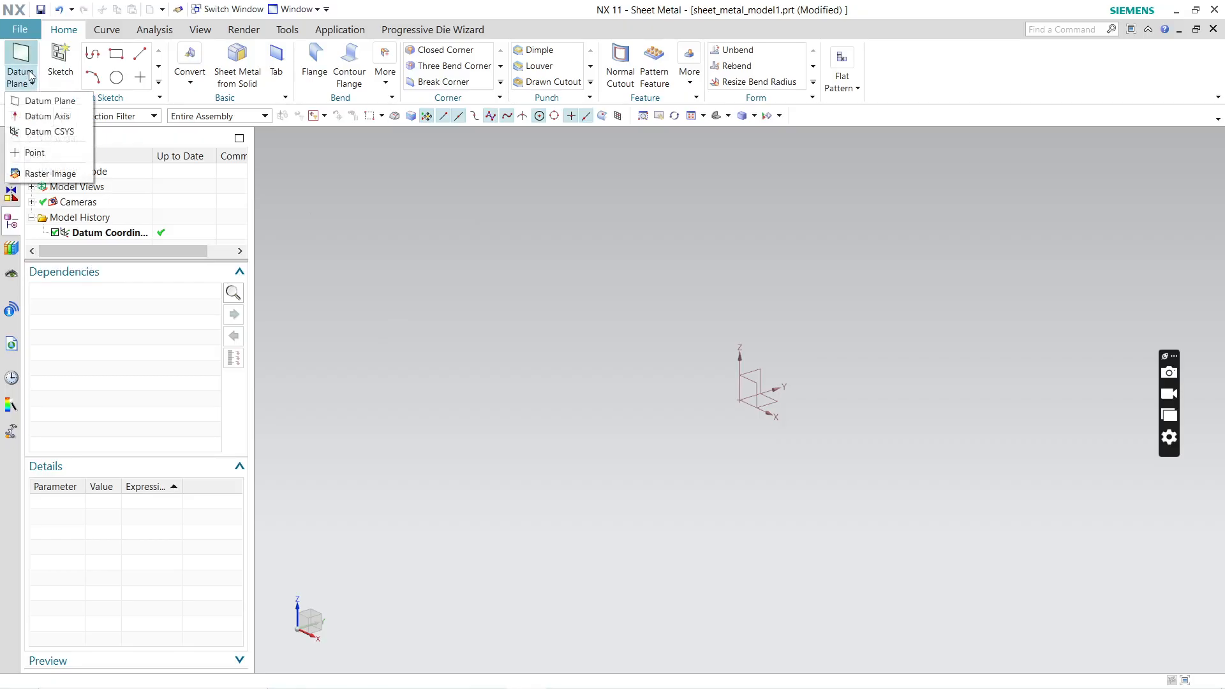
{"action": "left_click", "coordinate": [59, 75]}
{"action": "left_click", "coordinate": [59, 74]}
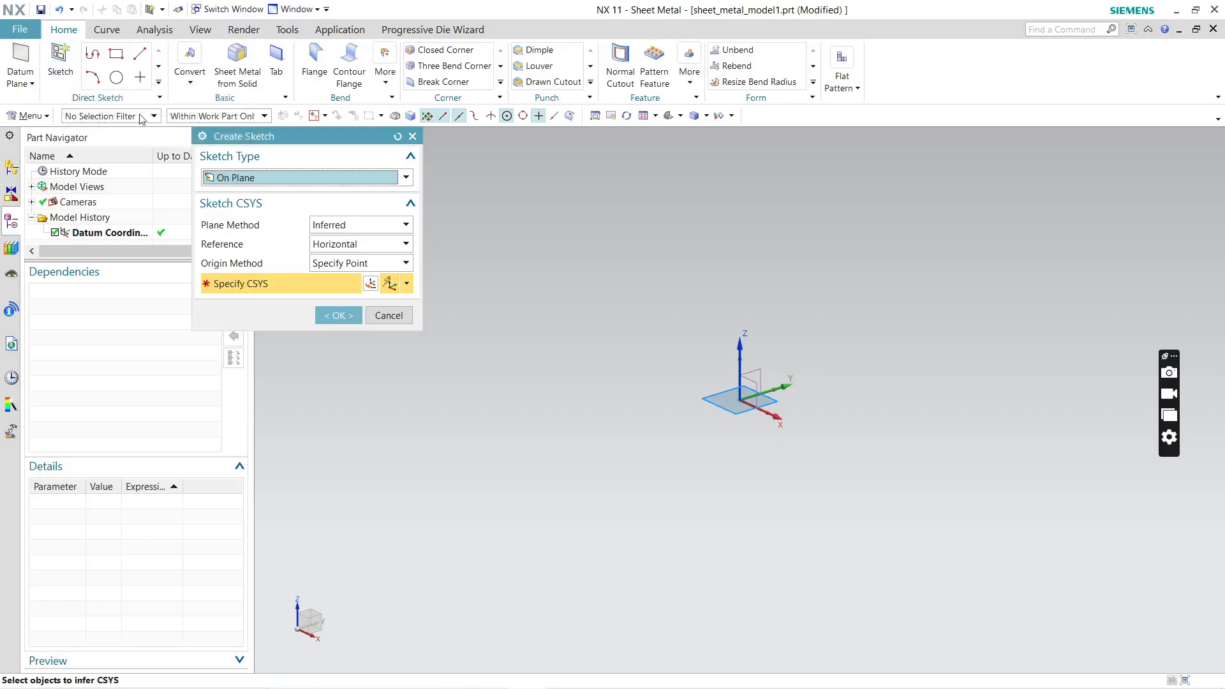
{"action": "left_click", "coordinate": [336, 316]}
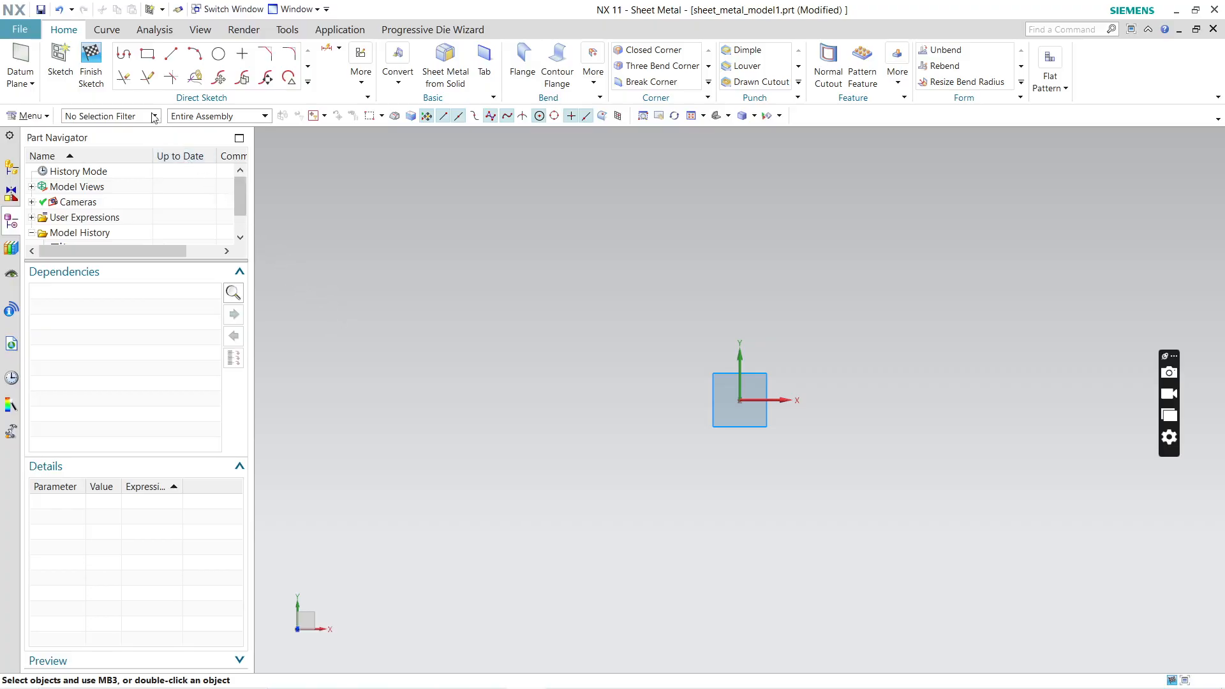
Step: Sketch a 100 by 100 mm rectangle centered on the sketch origin with an angle of 0, and finish the sketch
{"action": "left_click", "coordinate": [151, 63]}
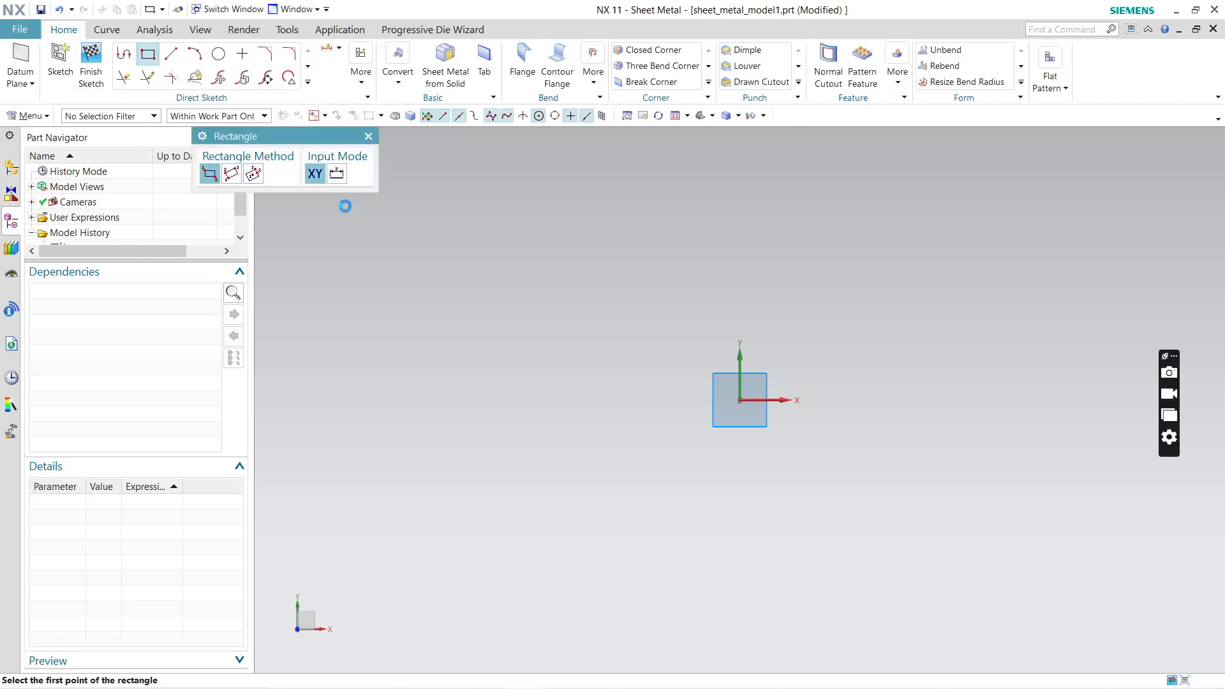
{"action": "left_click", "coordinate": [739, 400]}
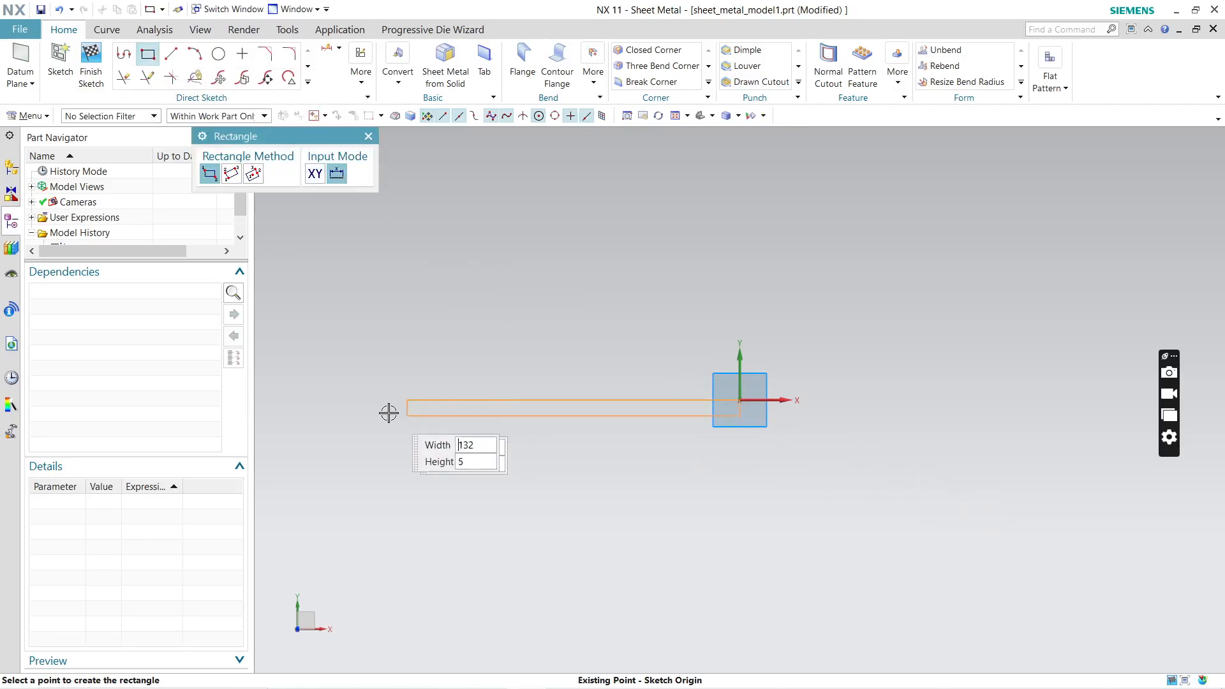
{"action": "left_click", "coordinate": [253, 173]}
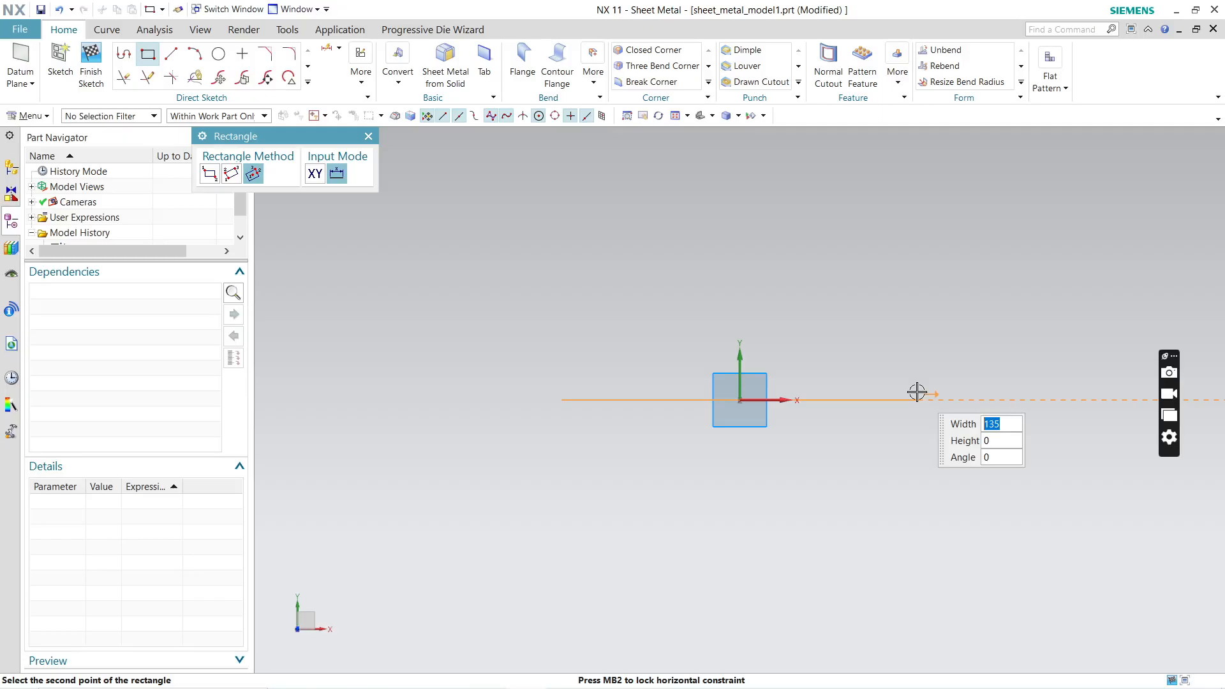
{"action": "type", "text": "100."}
{"action": "key", "text": "Tab"}
{"action": "key", "text": "BackSpace"}
{"action": "type", "text": "100"}
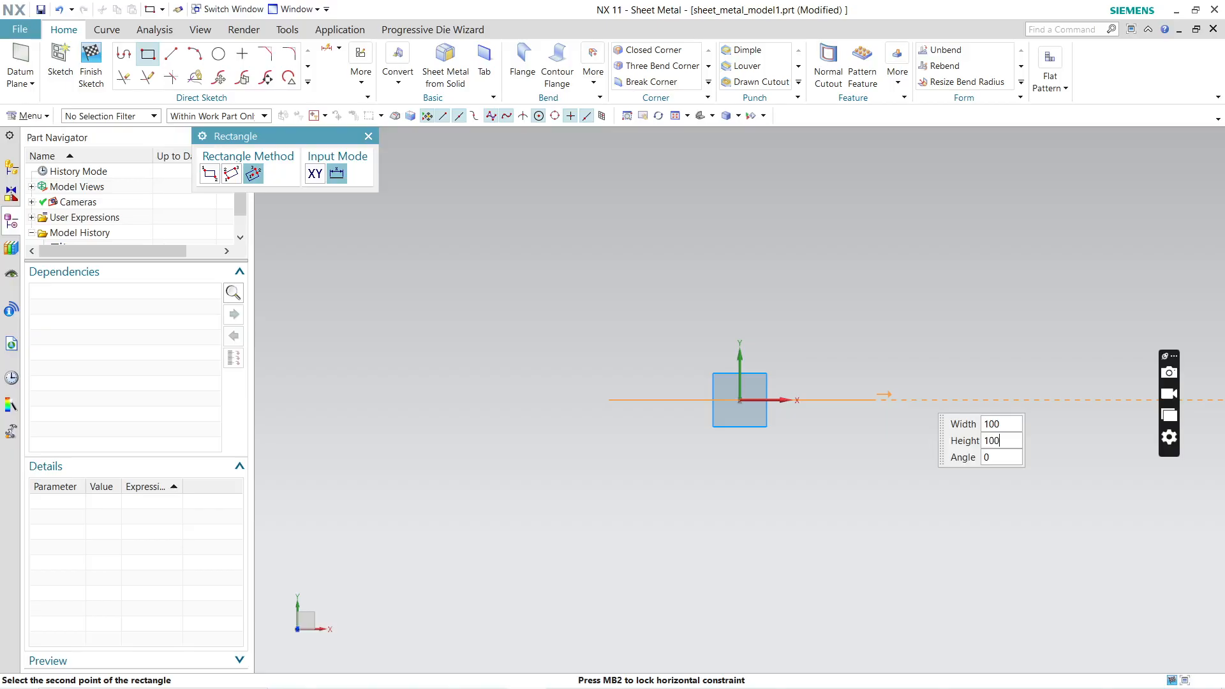
{"action": "key", "text": "Tab"}
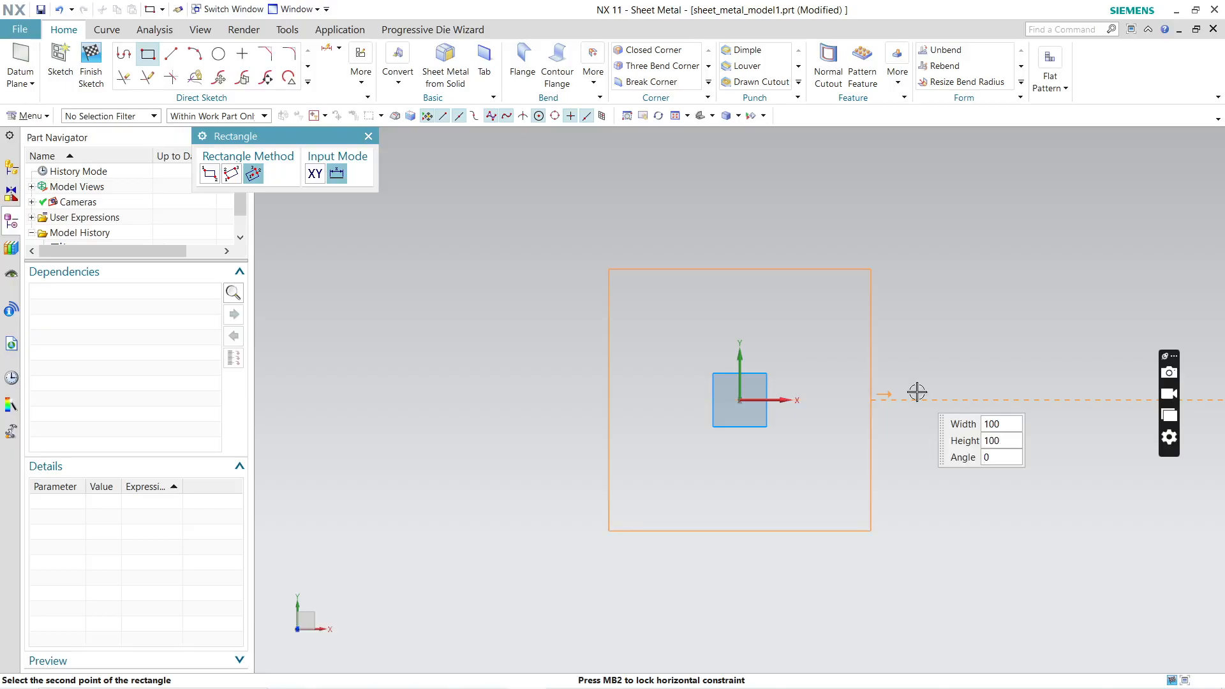
{"action": "key", "text": "Return"}
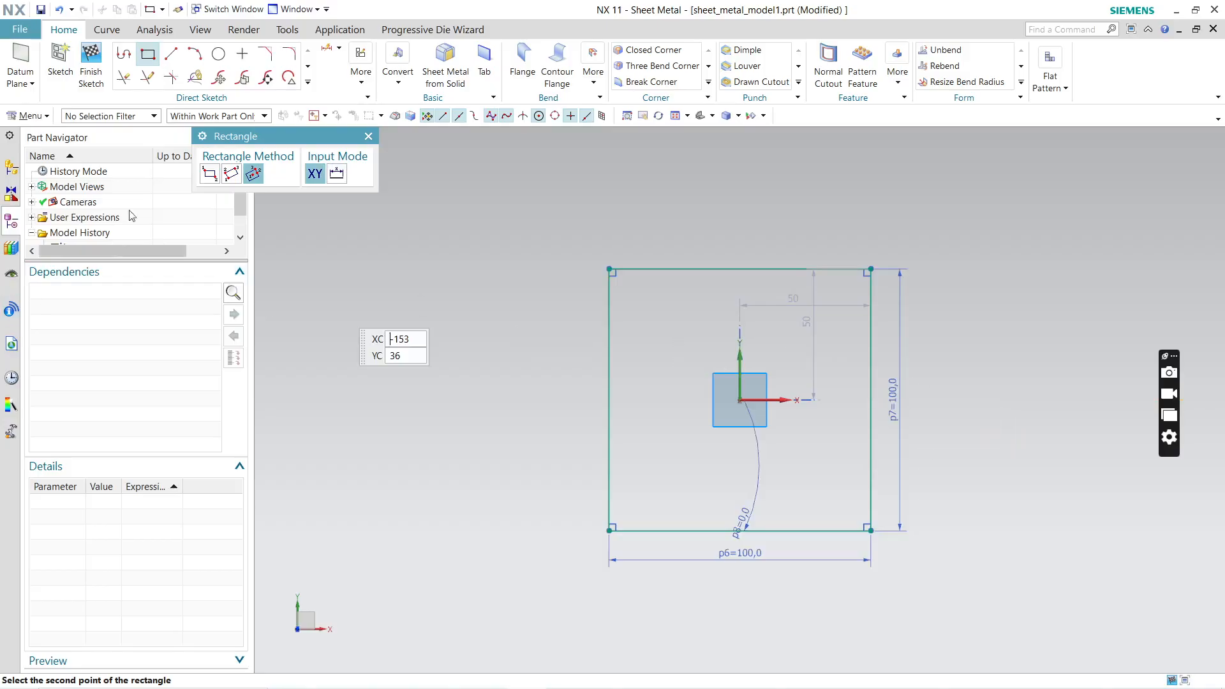
{"action": "left_click", "coordinate": [368, 138]}
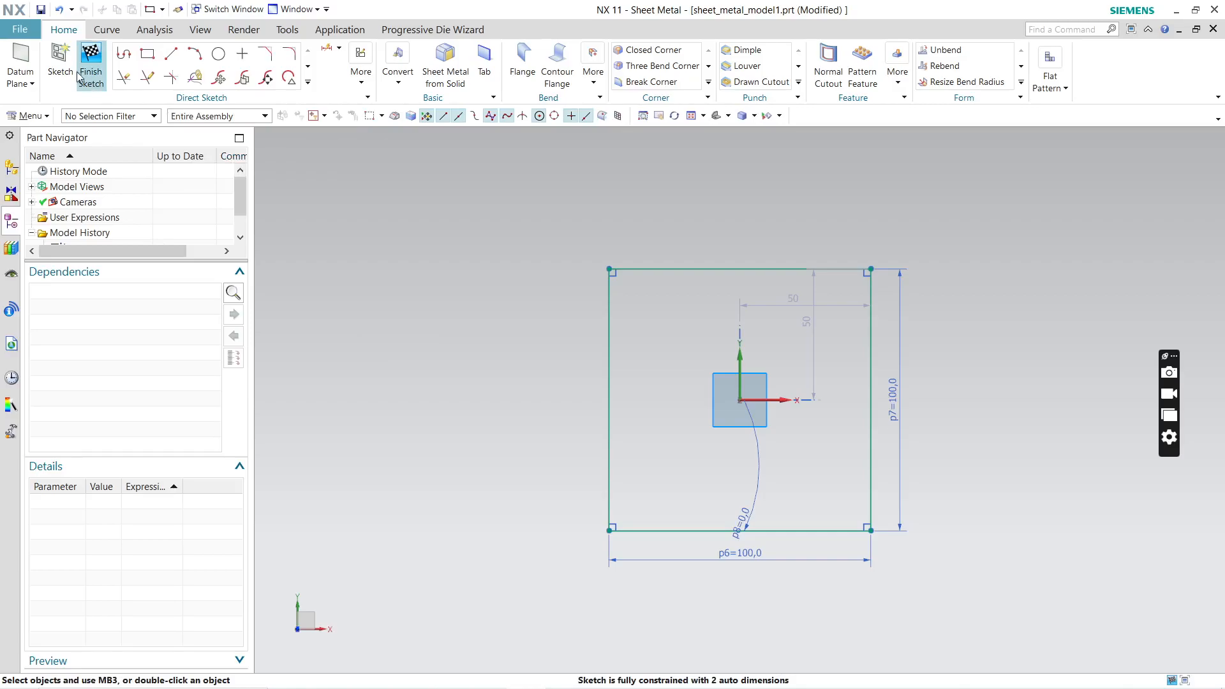
{"action": "left_click", "coordinate": [91, 56]}
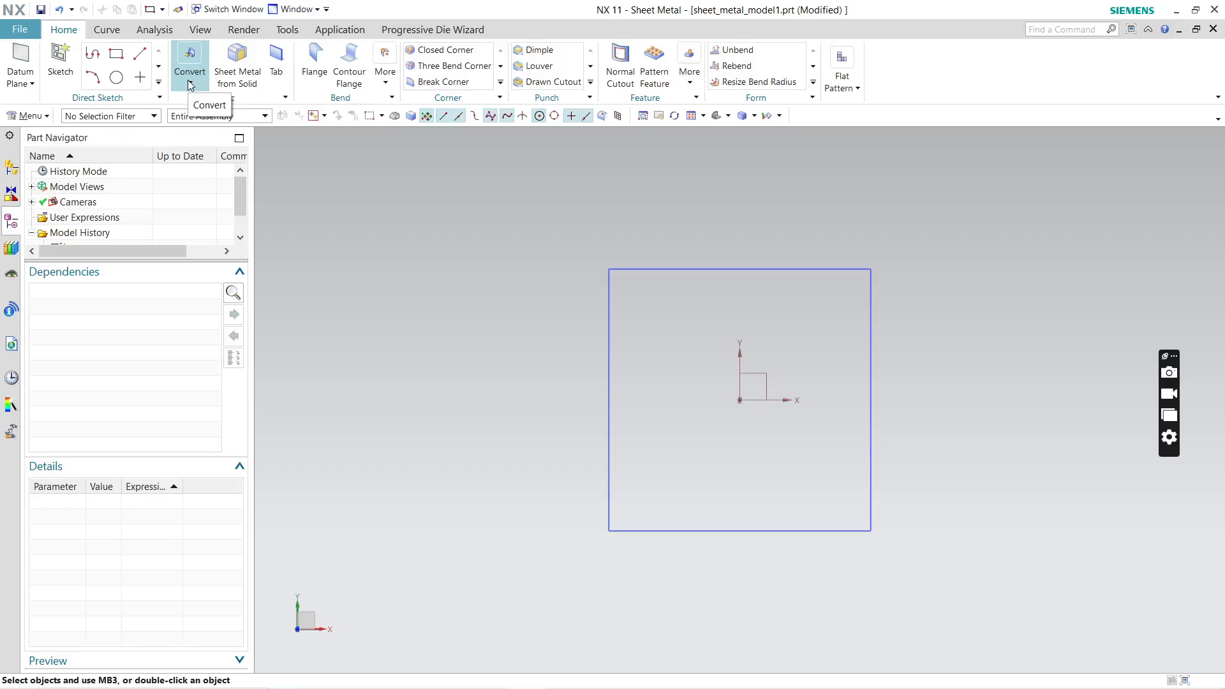
Step: Create a base tab 3 mm thick from the square sketch's four curves
{"action": "left_click", "coordinate": [276, 69]}
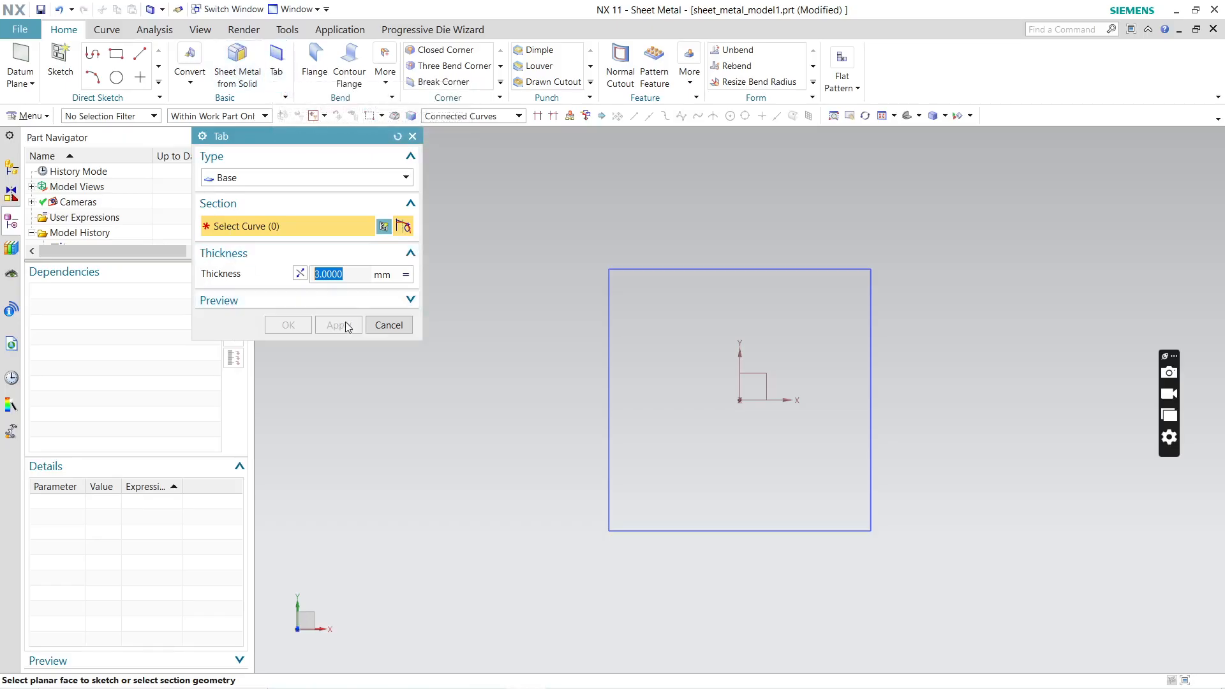
{"action": "left_click", "coordinate": [609, 377]}
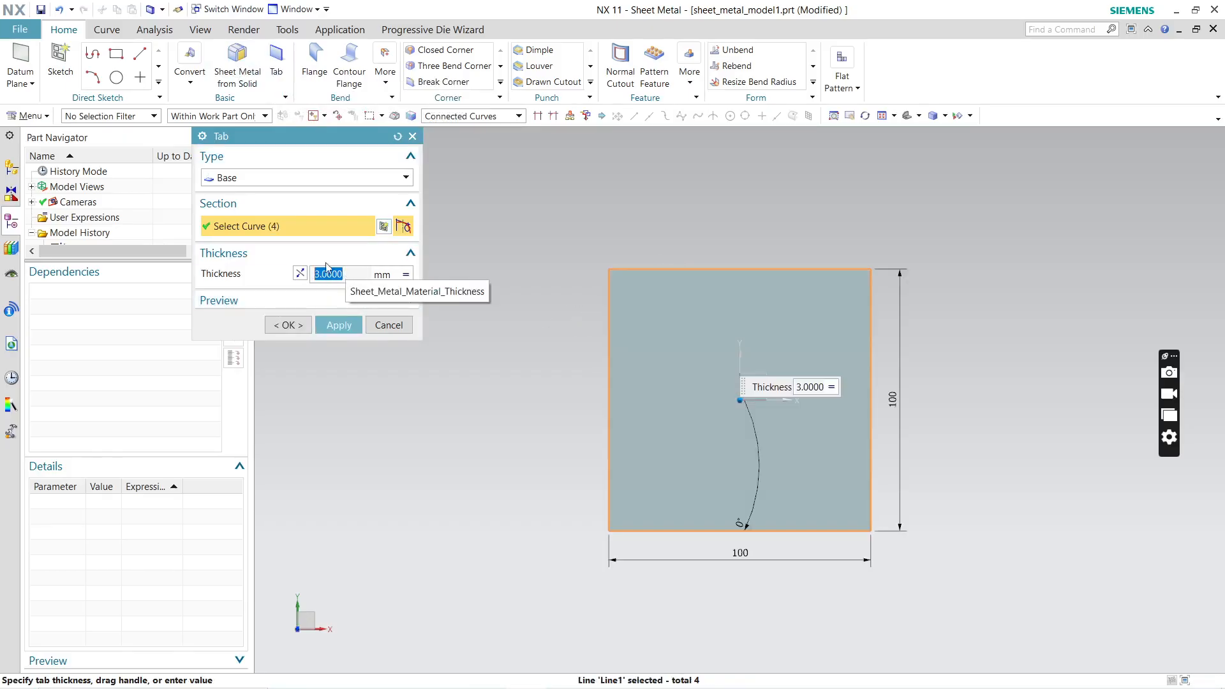
{"action": "left_click", "coordinate": [286, 179]}
{"action": "left_click", "coordinate": [287, 179]}
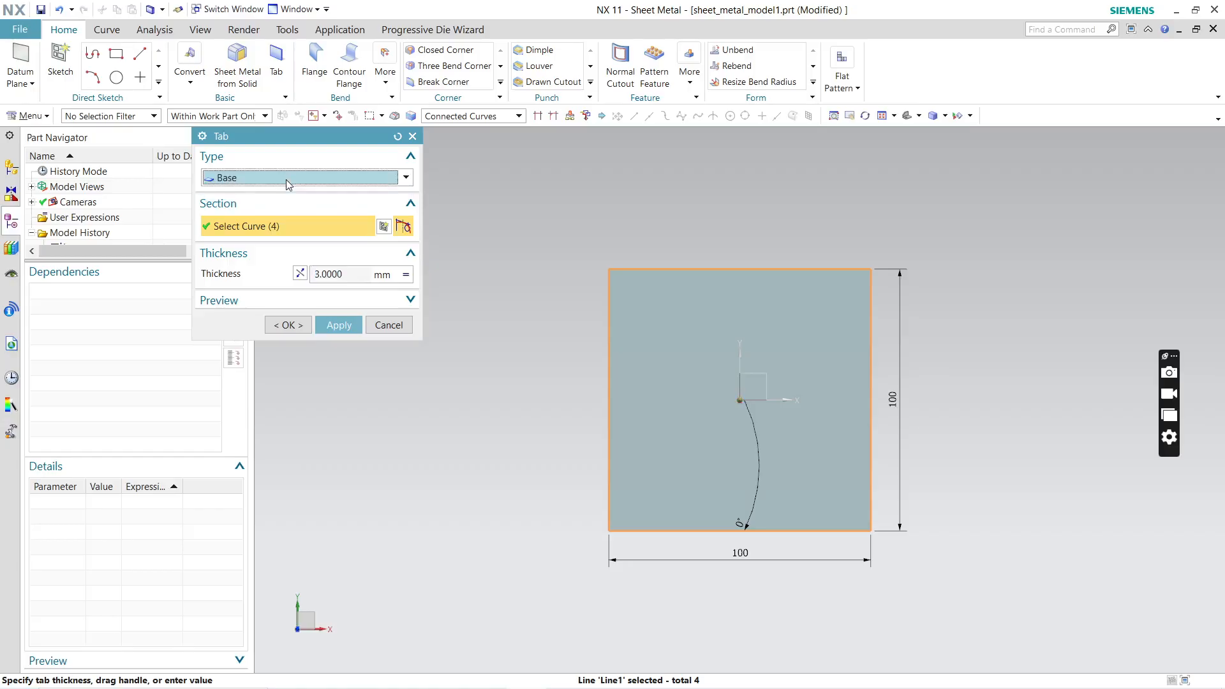
{"action": "left_click", "coordinate": [340, 326]}
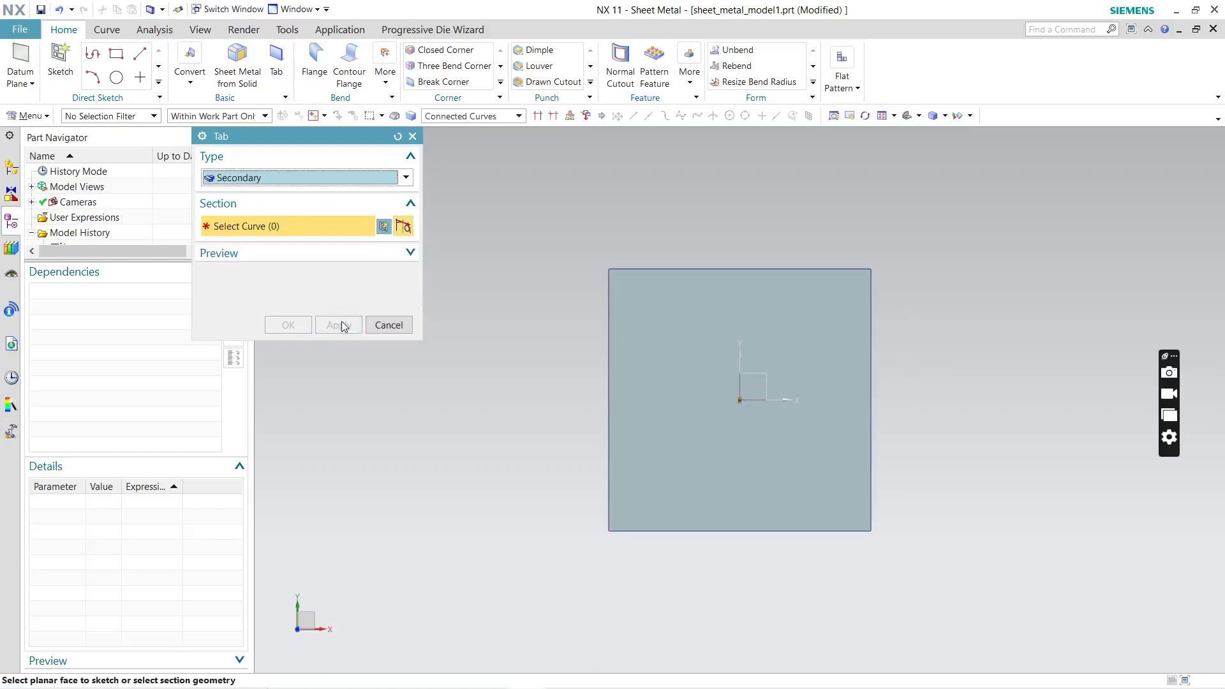
{"action": "left_click", "coordinate": [388, 326]}
{"action": "middle_click_drag", "start_coordinate": [506, 331], "coordinate": [506, 262]}
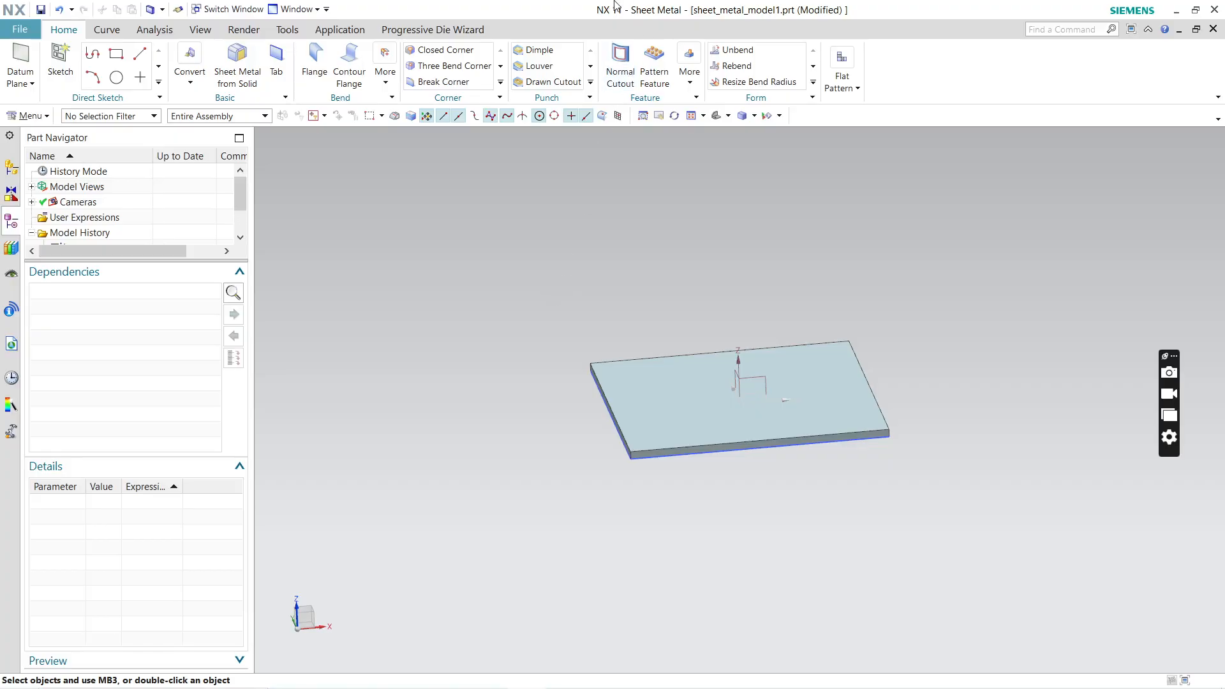
Step: Start a flange on the plate's edge on the negative X side, with its width measured from both ends
{"action": "left_click", "coordinate": [312, 64]}
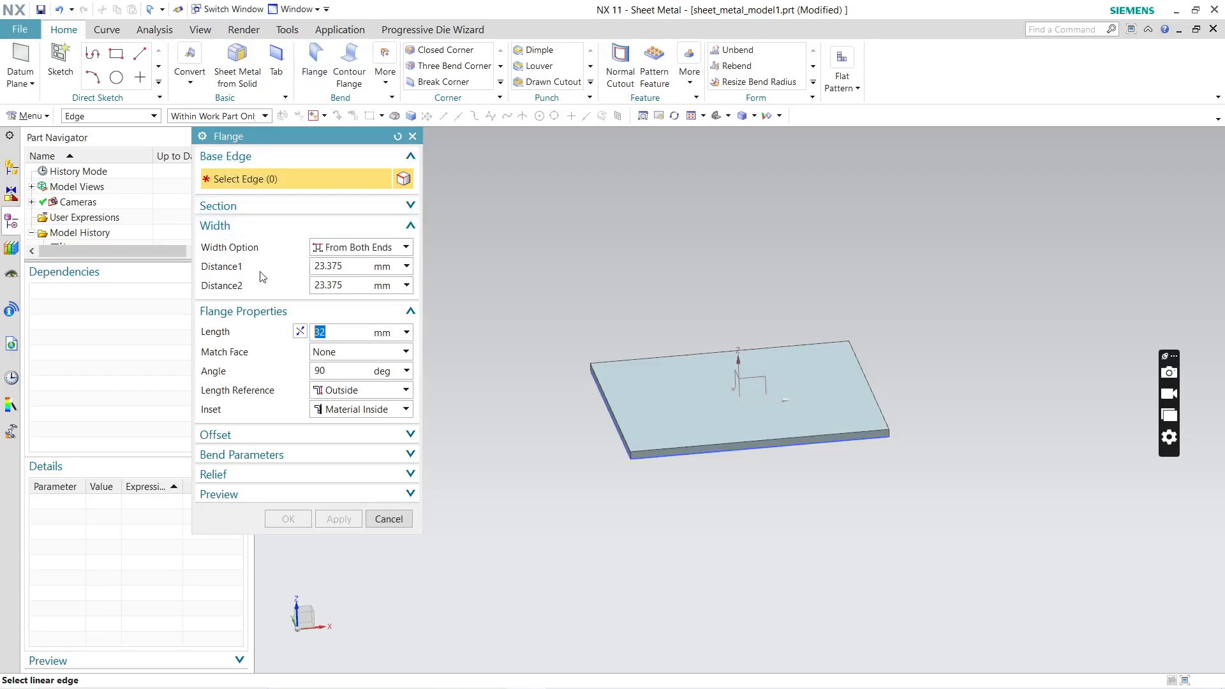
{"action": "left_click", "coordinate": [345, 267]}
{"action": "left_click", "coordinate": [261, 215]}
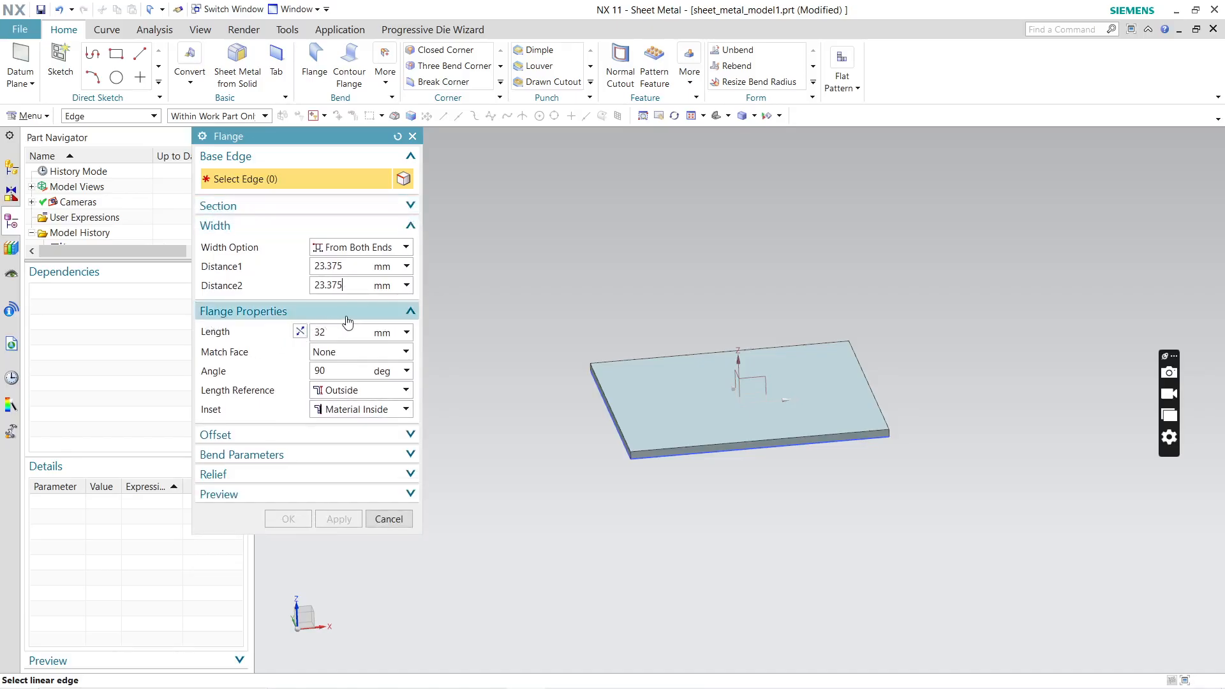
{"action": "left_click", "coordinate": [607, 403]}
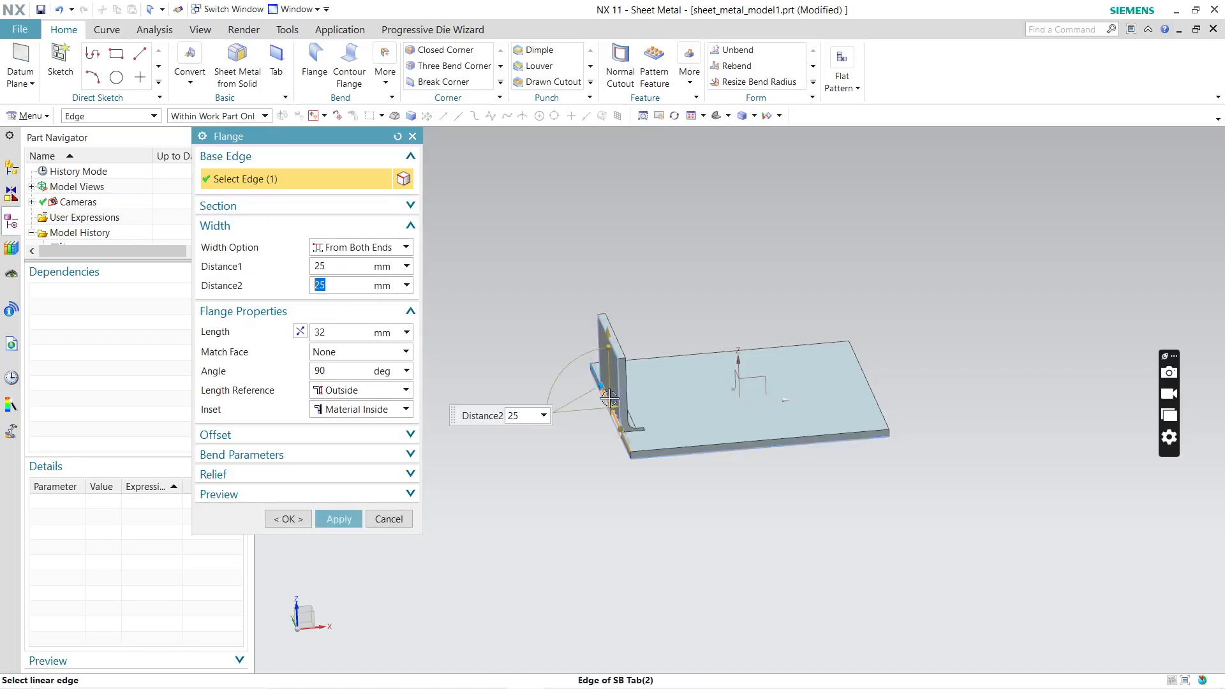
{"action": "middle_click_drag", "start_coordinate": [698, 293], "coordinate": [657, 361]}
{"action": "scroll", "coordinate": [656, 359], "scroll_direction": "up", "scroll_amount": 3}
{"action": "mouse_move", "coordinate": [651, 359]}
{"action": "left_mouse_down"}
{"action": "mouse_move", "coordinate": [634, 409]}
{"action": "mouse_move", "coordinate": [661, 368]}
{"action": "left_mouse_up"}
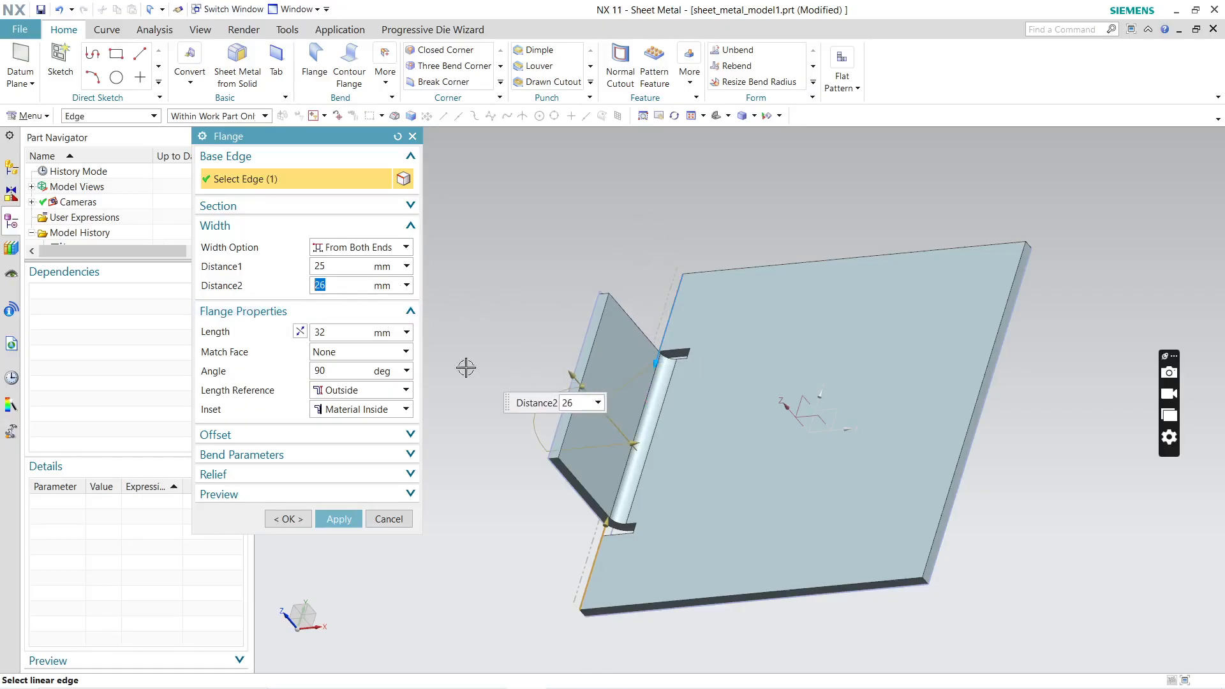
Step: Set the flange's Distance2 to 25 mm
{"action": "left_click", "coordinate": [344, 286]}
{"action": "key", "text": "BackSpace"}
{"action": "type", "text": "5"}
{"action": "key", "text": "Return"}
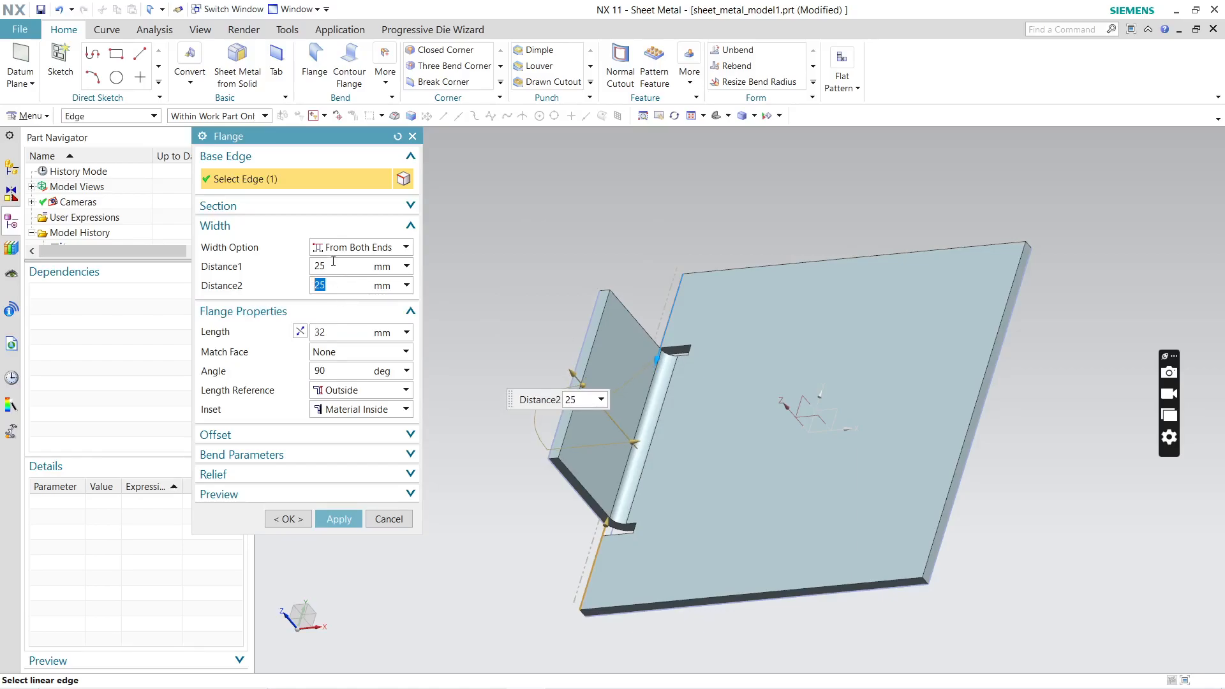
Step: Change the flange's width option to Full so it spans the whole edge
{"action": "left_click", "coordinate": [365, 248]}
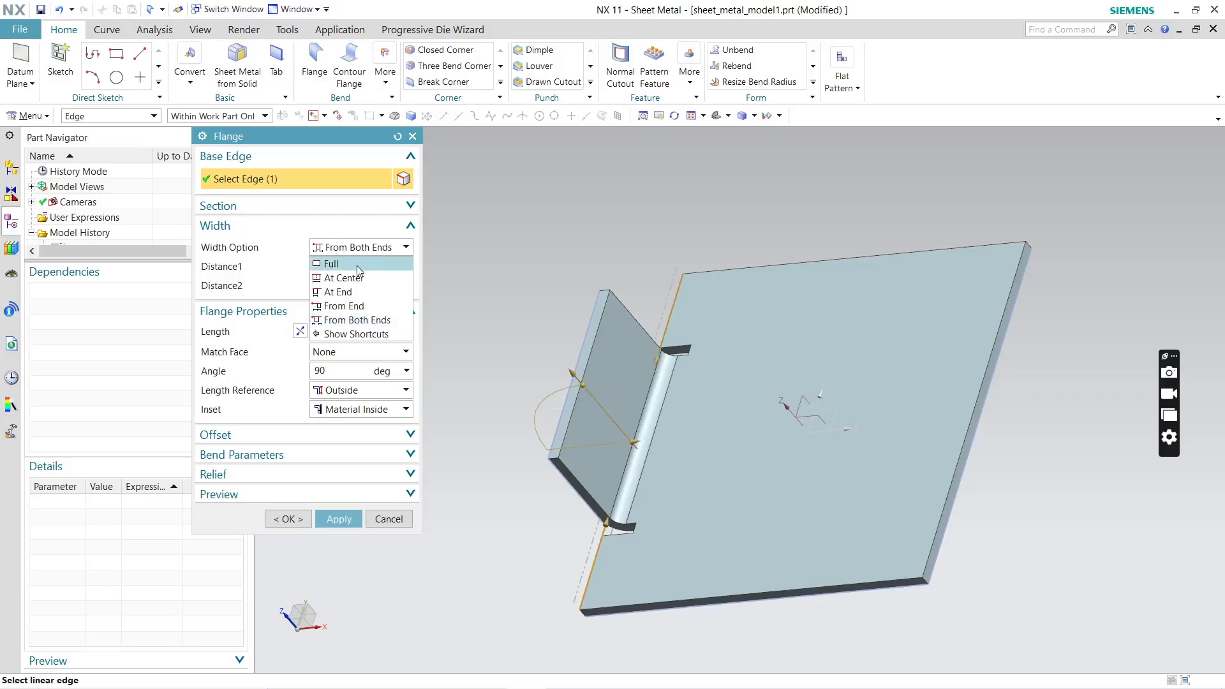
{"action": "left_click", "coordinate": [331, 264]}
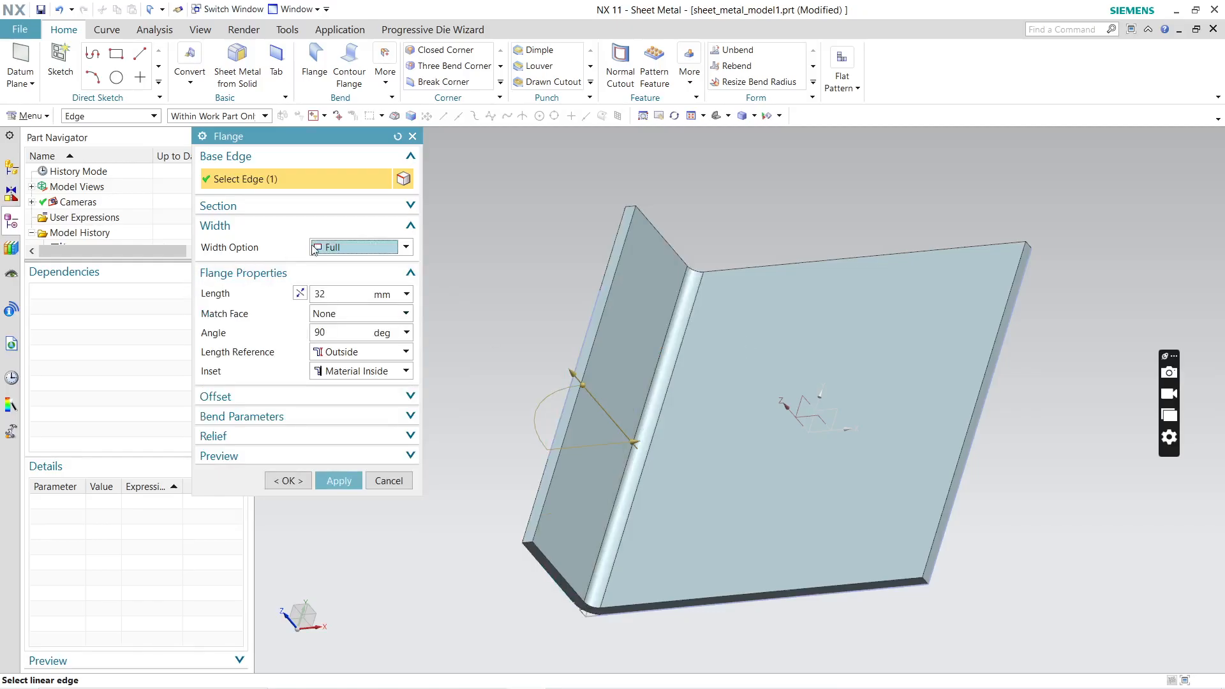
Step: Try the flange width options At Center, At End and From End, using the plate's near corner as the end point
{"action": "left_click", "coordinate": [311, 249]}
{"action": "left_click", "coordinate": [347, 279]}
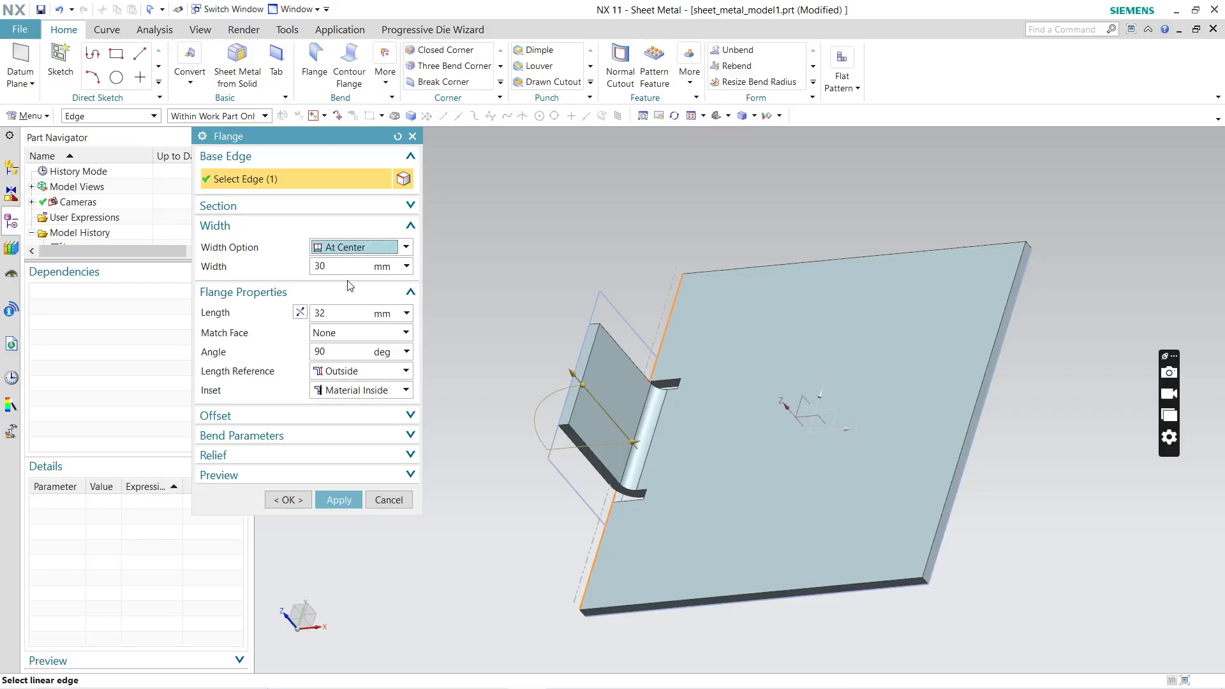
{"action": "left_click", "coordinate": [376, 252]}
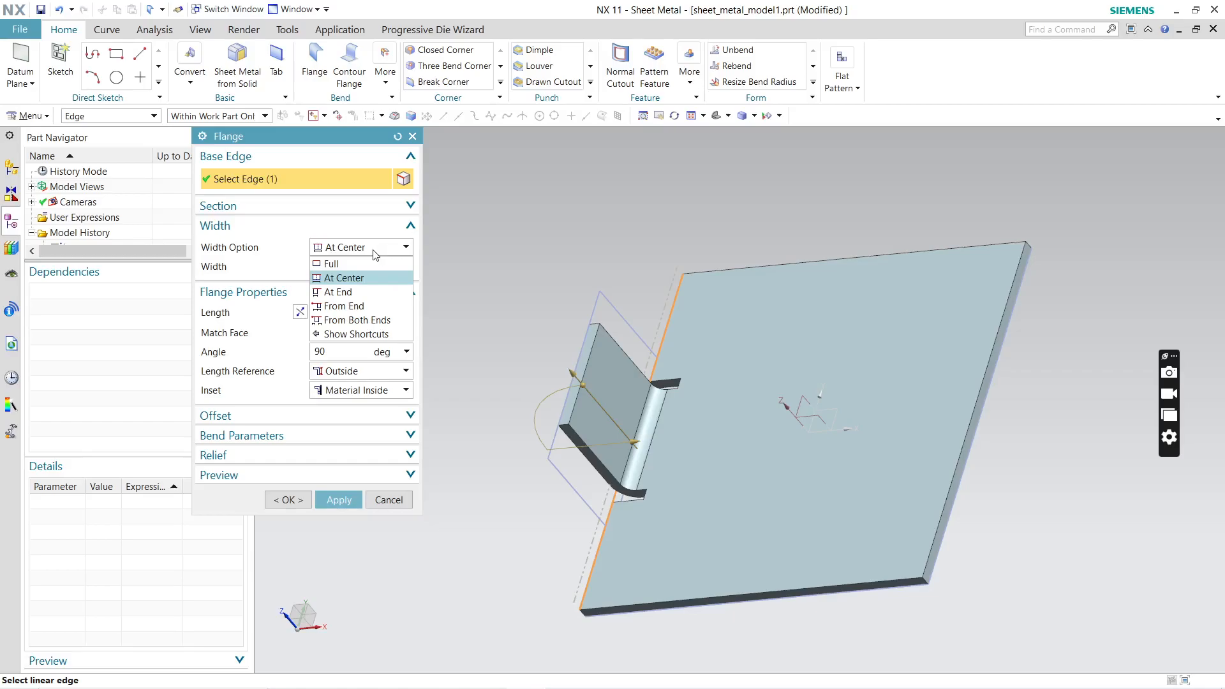
{"action": "left_click", "coordinate": [370, 292]}
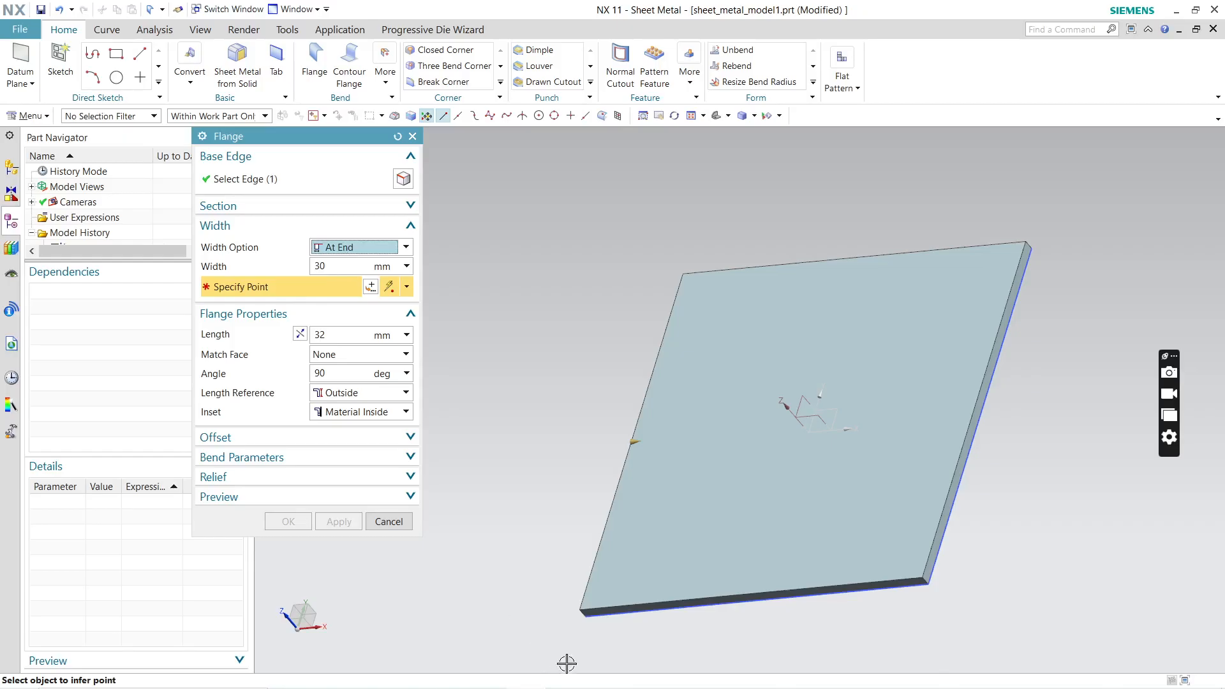
{"action": "left_click", "coordinate": [585, 610]}
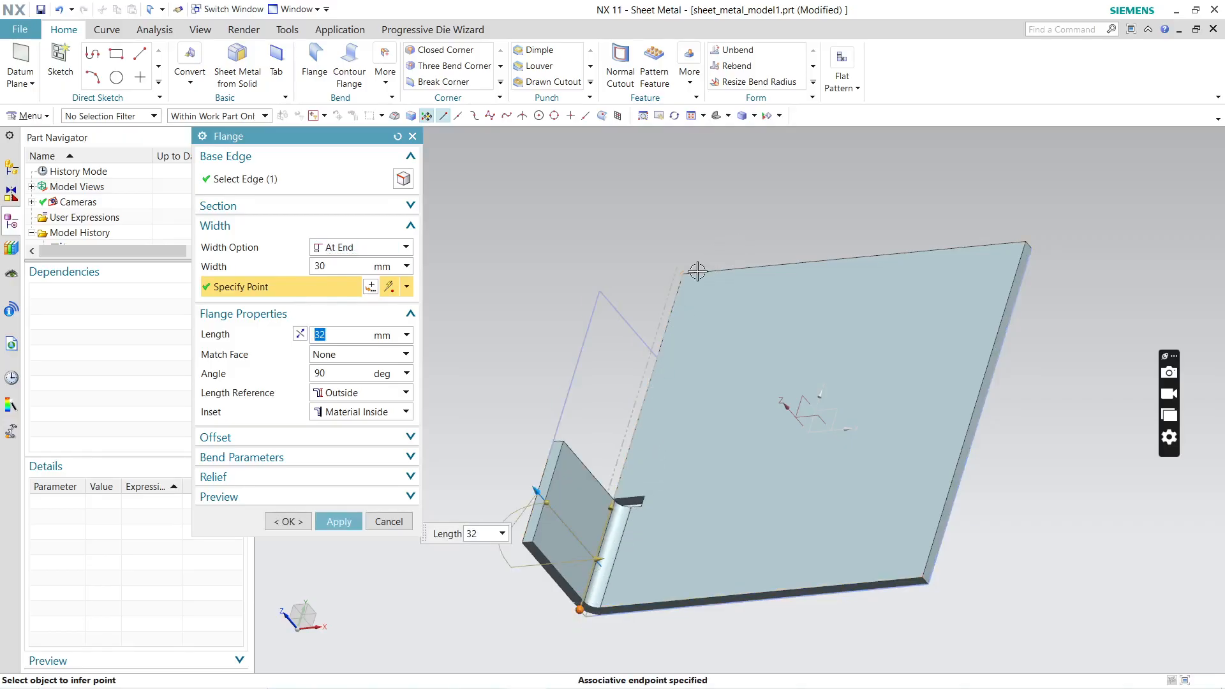
{"action": "left_click", "coordinate": [368, 256]}
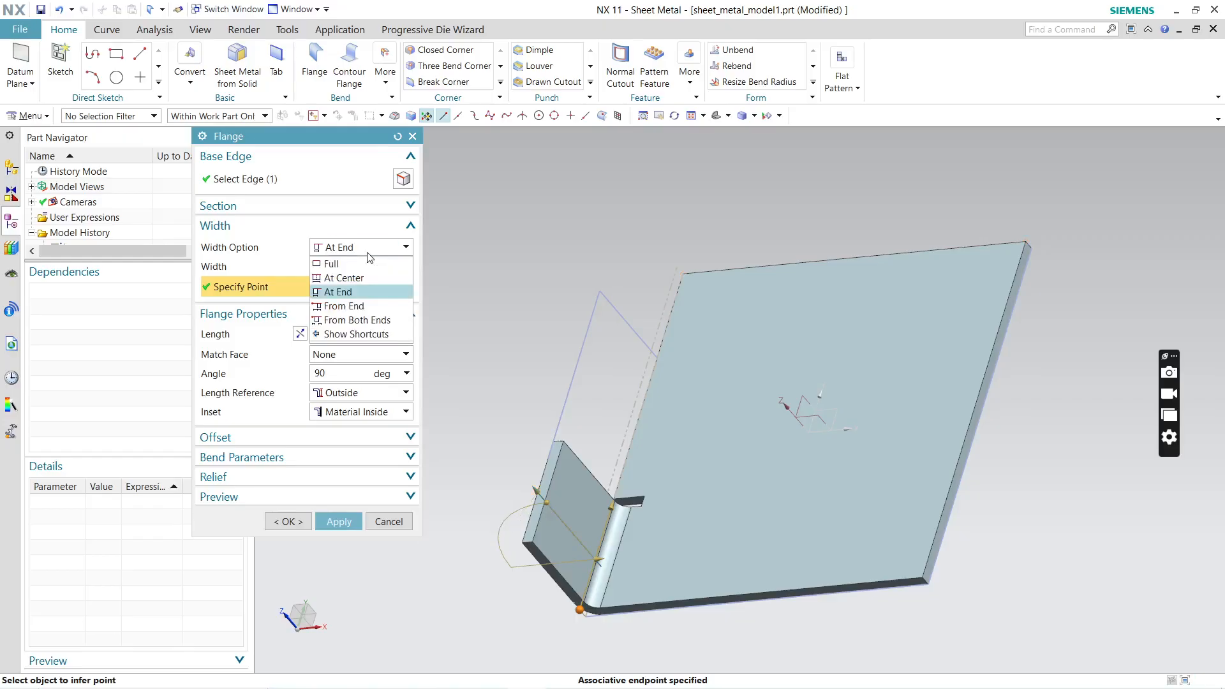
{"action": "left_click", "coordinate": [345, 305]}
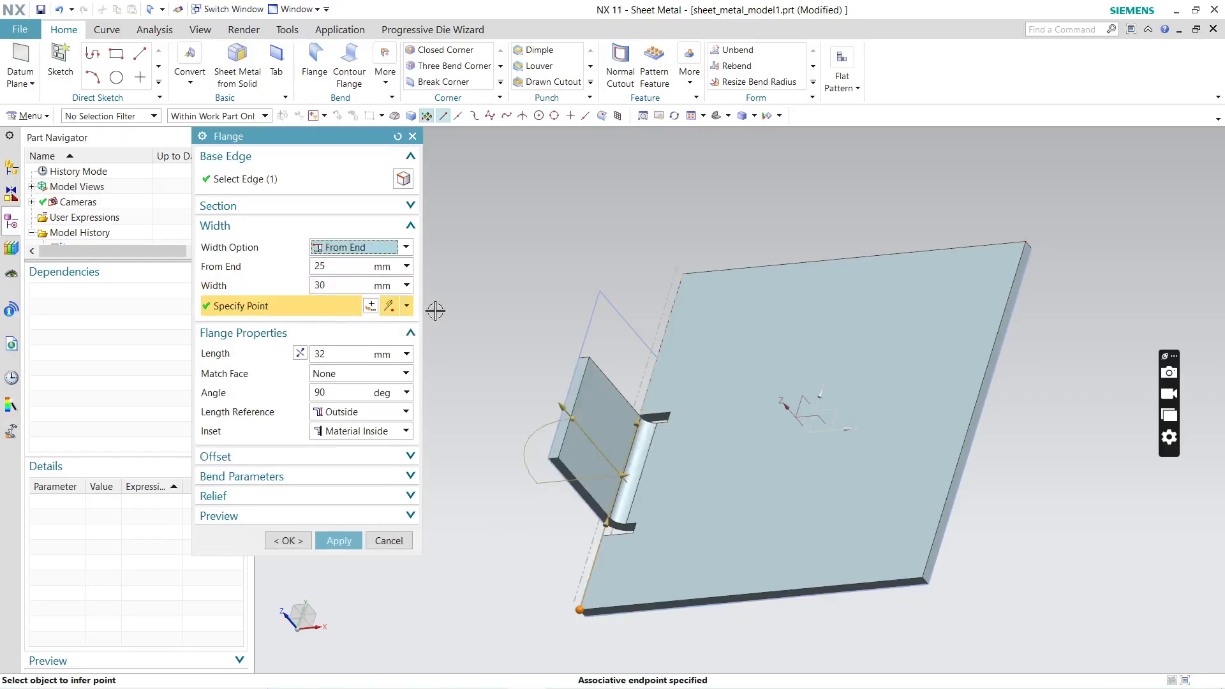
Step: Set the flange's width option to From Both Ends and move its base edge to the plate's edge on the positive X side
{"action": "left_click", "coordinate": [399, 254]}
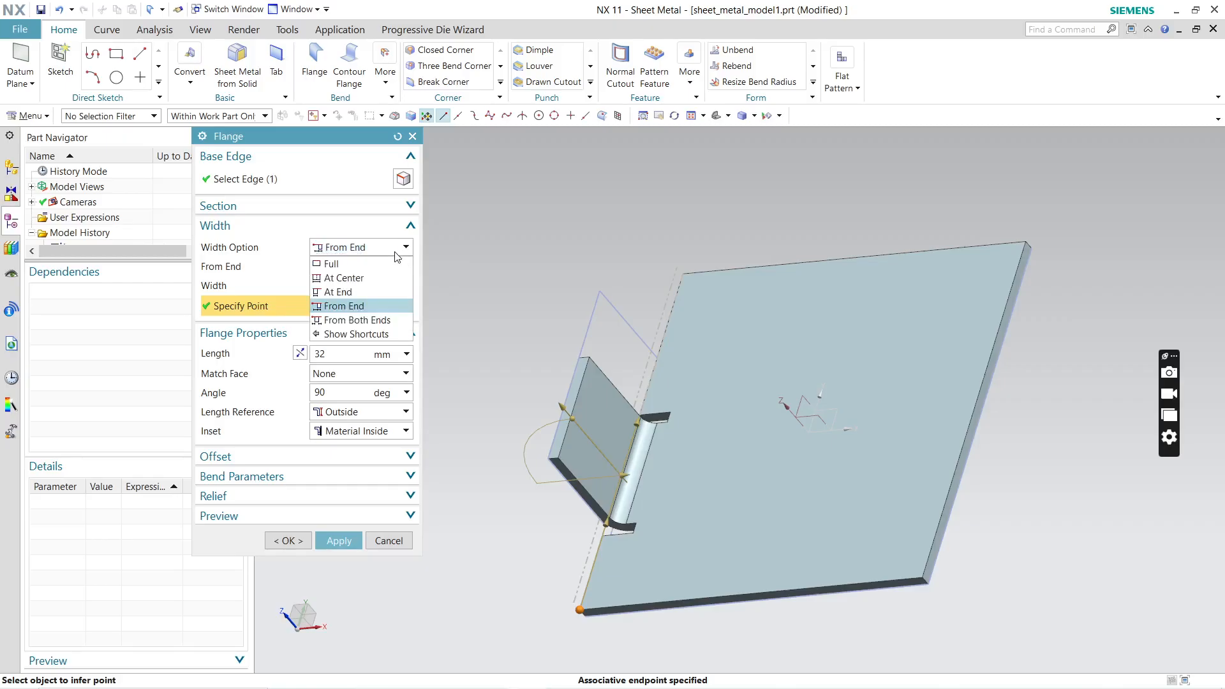
{"action": "left_click", "coordinate": [373, 321]}
{"action": "middle_click_drag", "start_coordinate": [541, 333], "coordinate": [717, 443]}
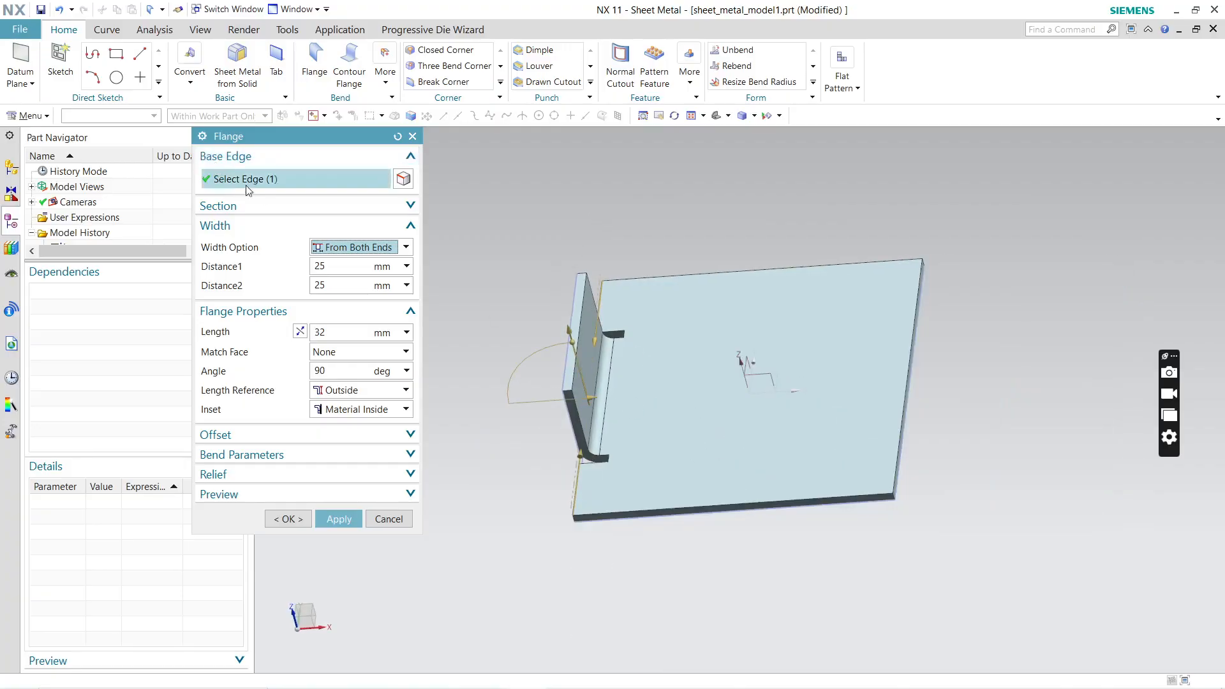
{"action": "left_click", "coordinate": [270, 183]}
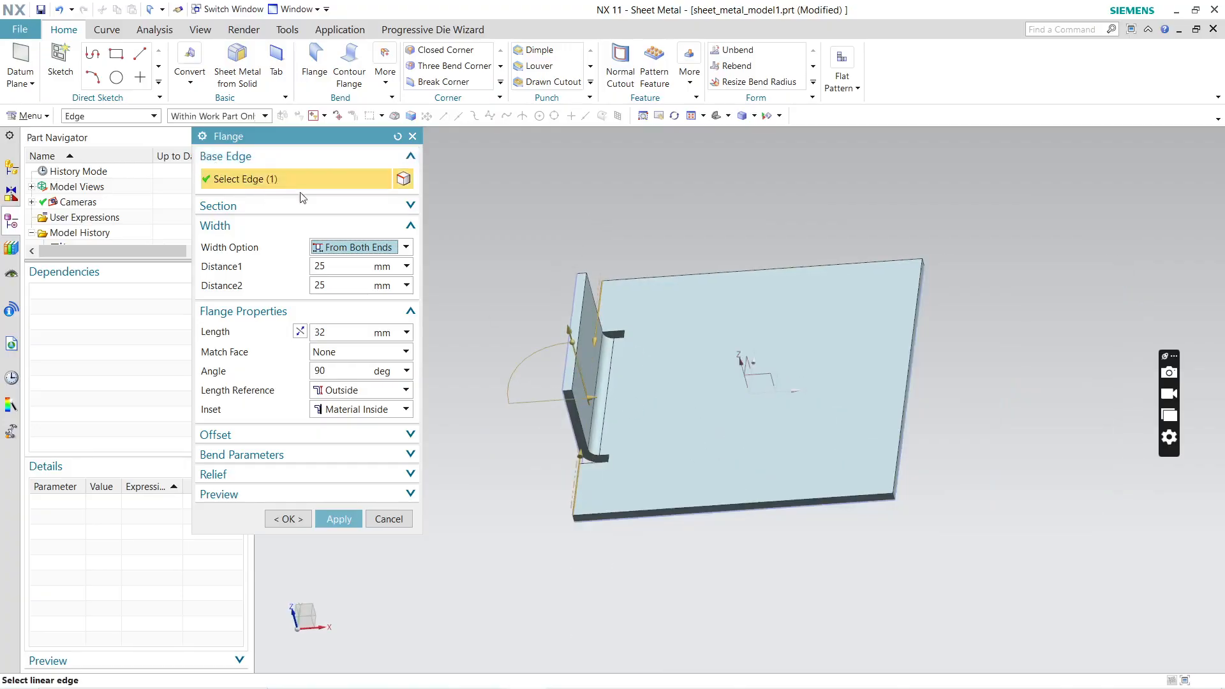
{"action": "left_click", "coordinate": [895, 413]}
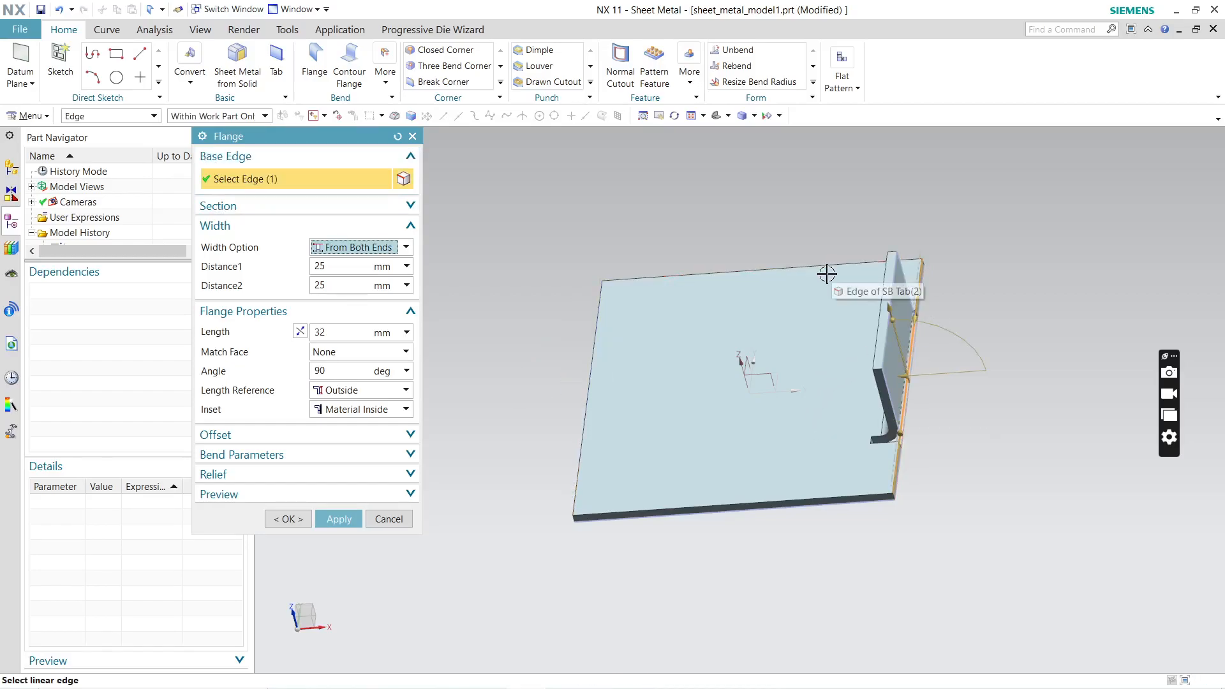
Step: Compare the Inside and Outside length references on the flange, and set the length reference to Inside
{"action": "middle_click_drag", "start_coordinate": [836, 284], "coordinate": [887, 316]}
{"action": "scroll", "coordinate": [906, 370], "scroll_direction": "up", "scroll_amount": 3}
{"action": "middle_click_drag", "start_coordinate": [907, 370], "coordinate": [755, 370]}
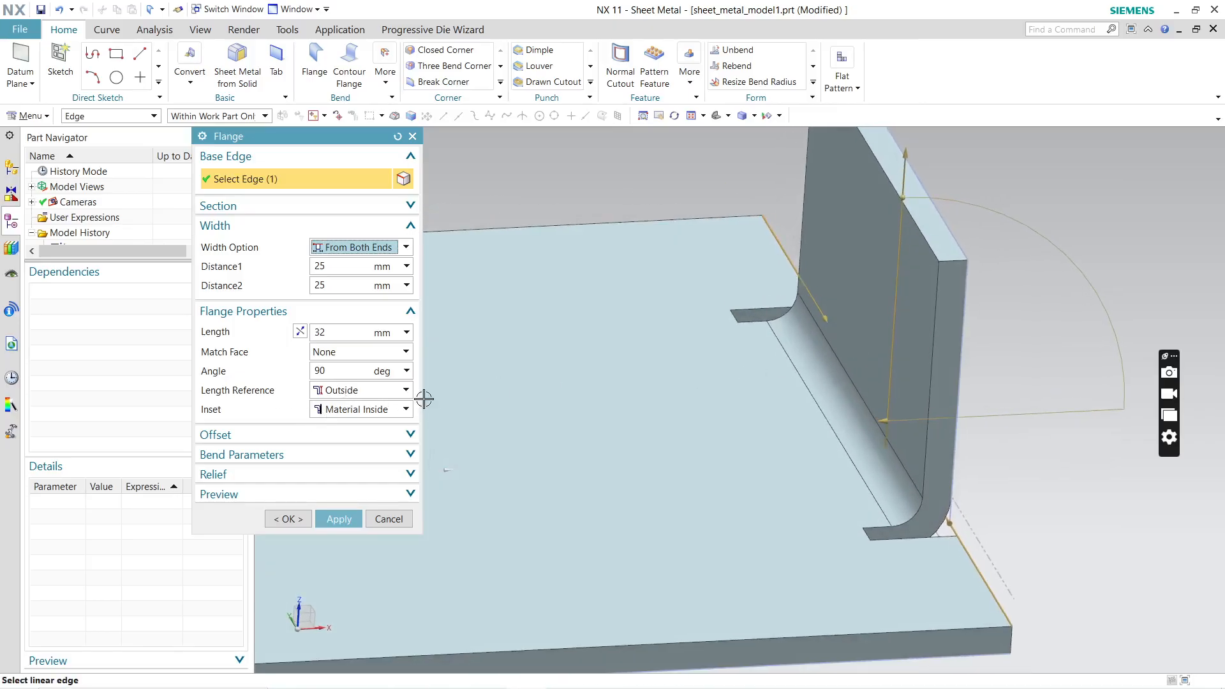
{"action": "left_click", "coordinate": [393, 391]}
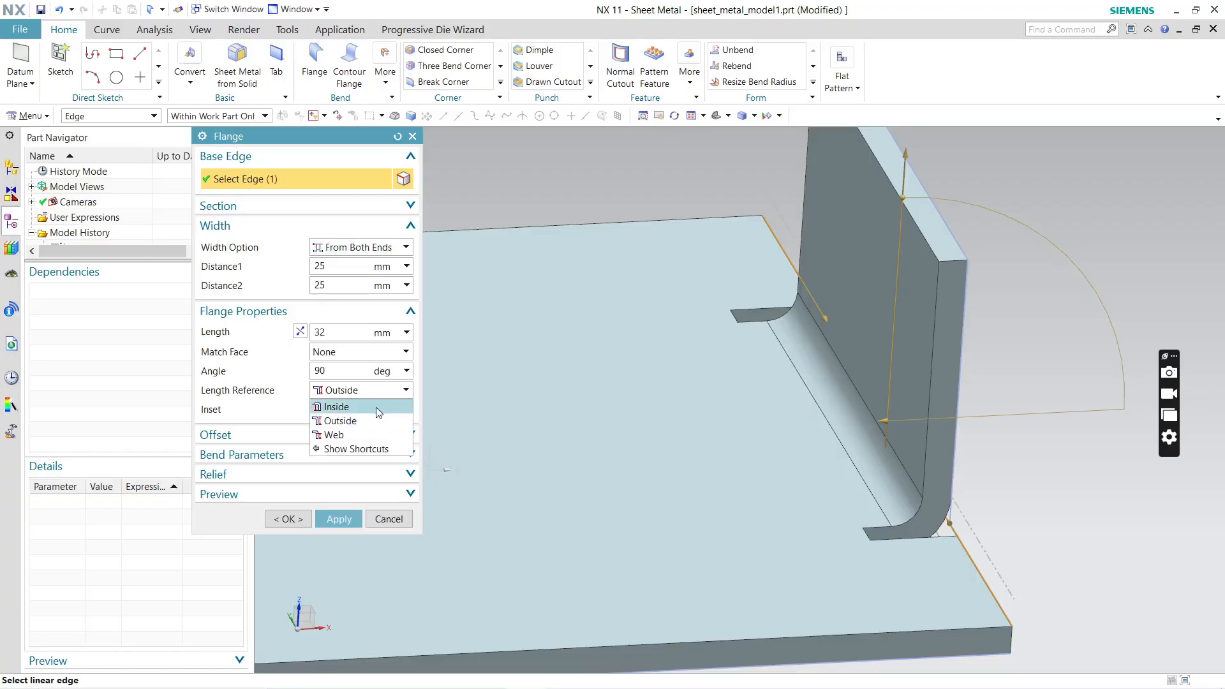
{"action": "left_click", "coordinate": [376, 407]}
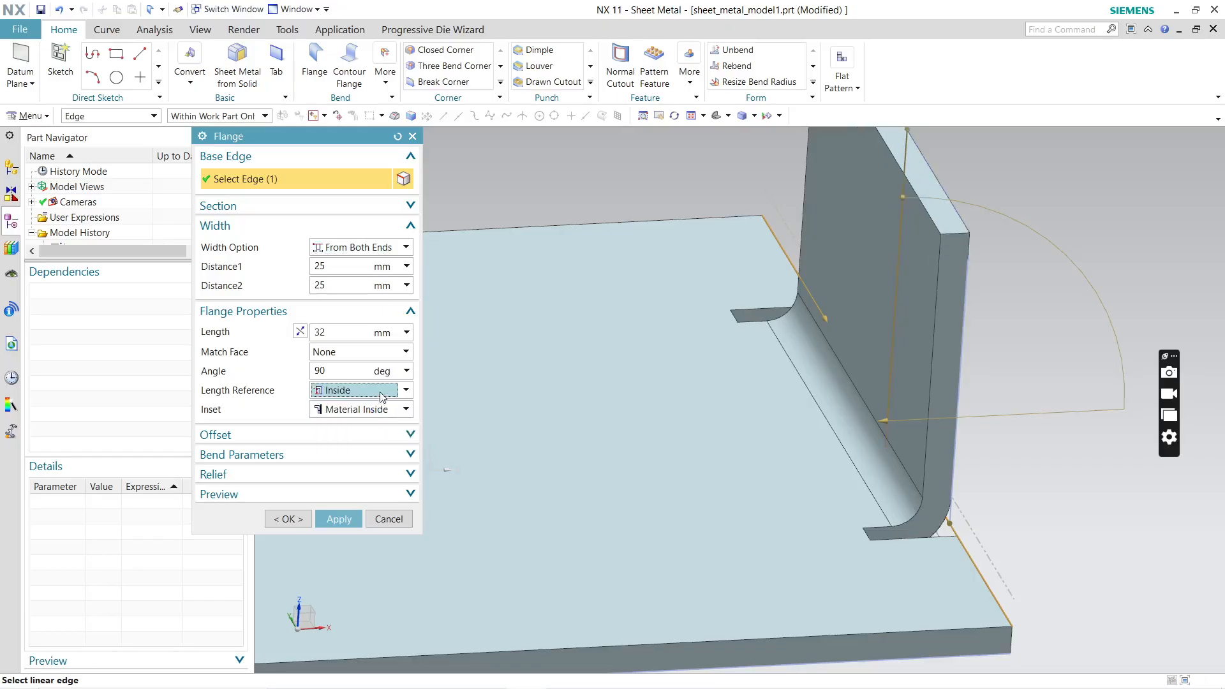
{"action": "left_click", "coordinate": [382, 395]}
{"action": "left_click", "coordinate": [368, 420]}
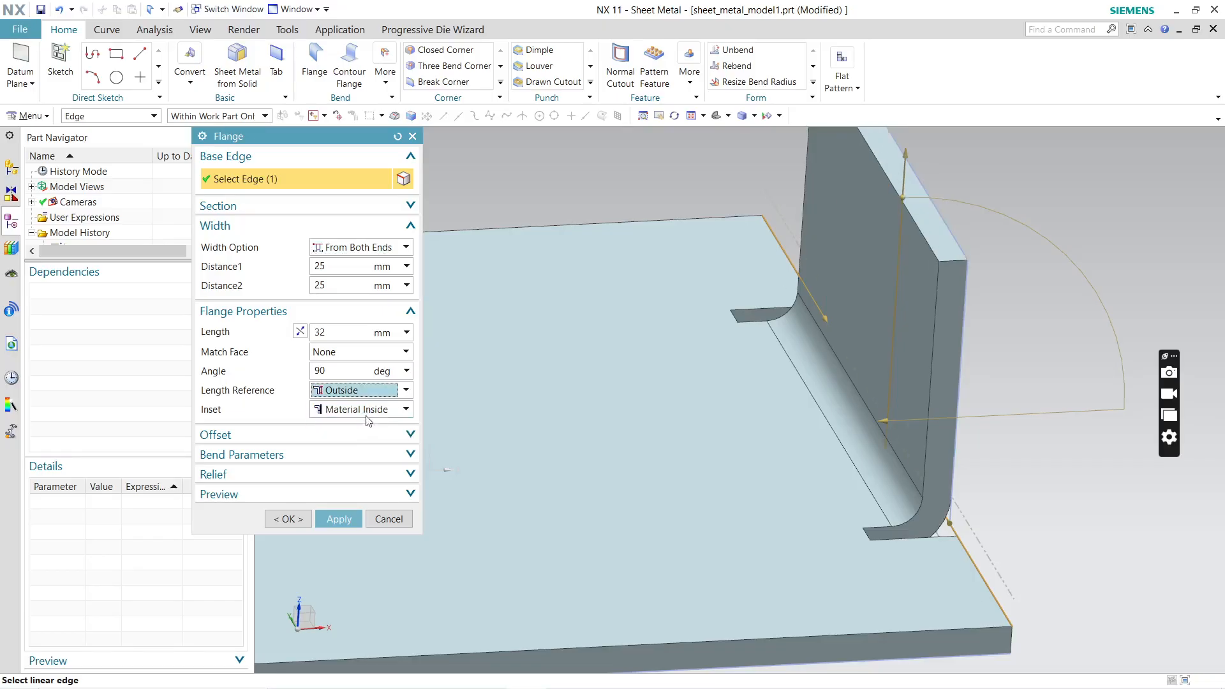
{"action": "left_click", "coordinate": [377, 392]}
{"action": "left_click", "coordinate": [374, 407]}
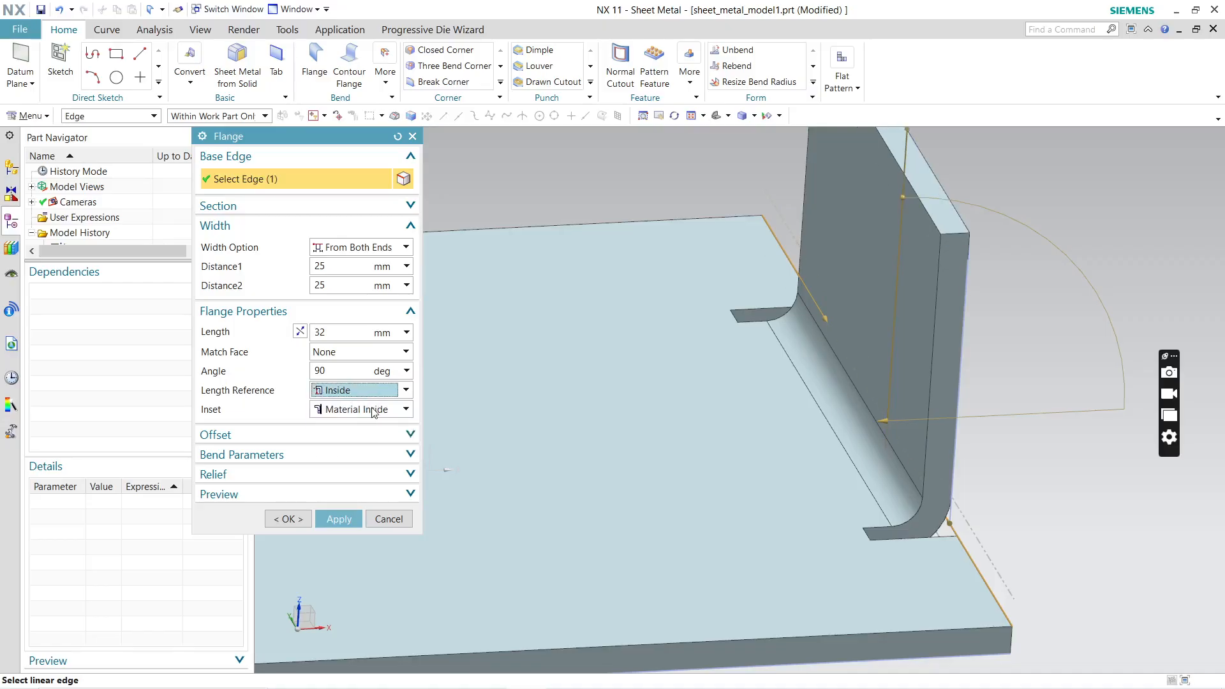
Step: Try the Material Outside and Bend Outside insets, and return the flange's inset to Material Inside
{"action": "left_click", "coordinate": [375, 411]}
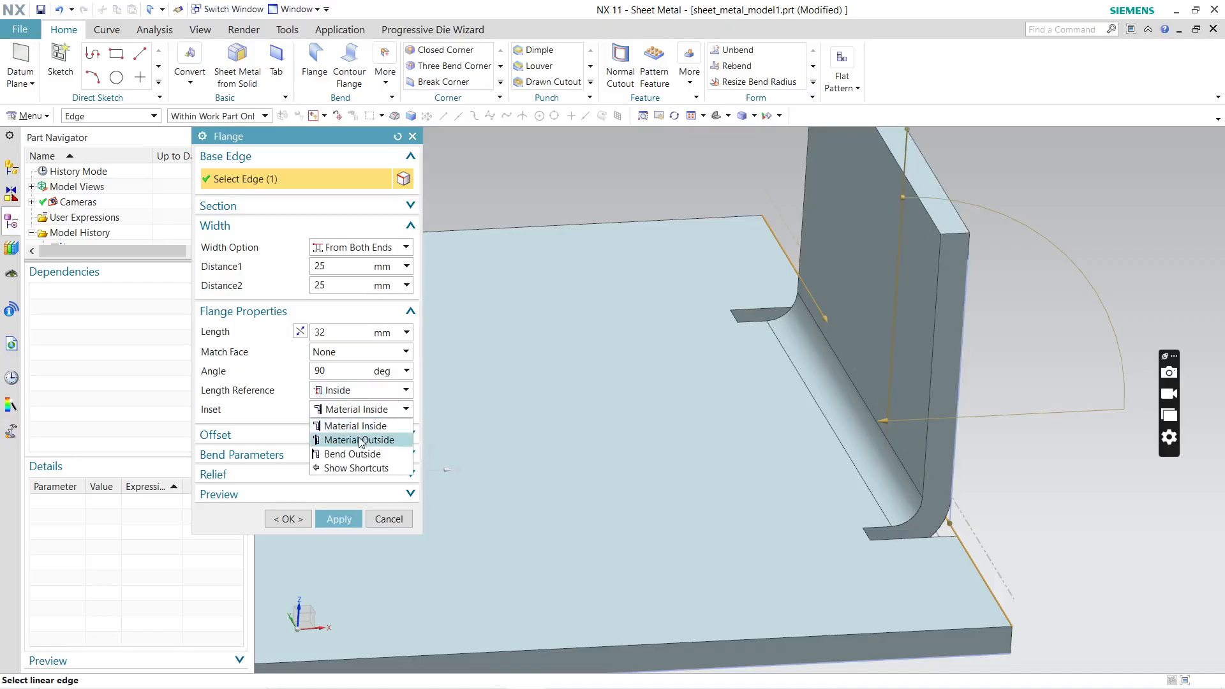
{"action": "left_click", "coordinate": [359, 441]}
{"action": "left_click", "coordinate": [376, 411]}
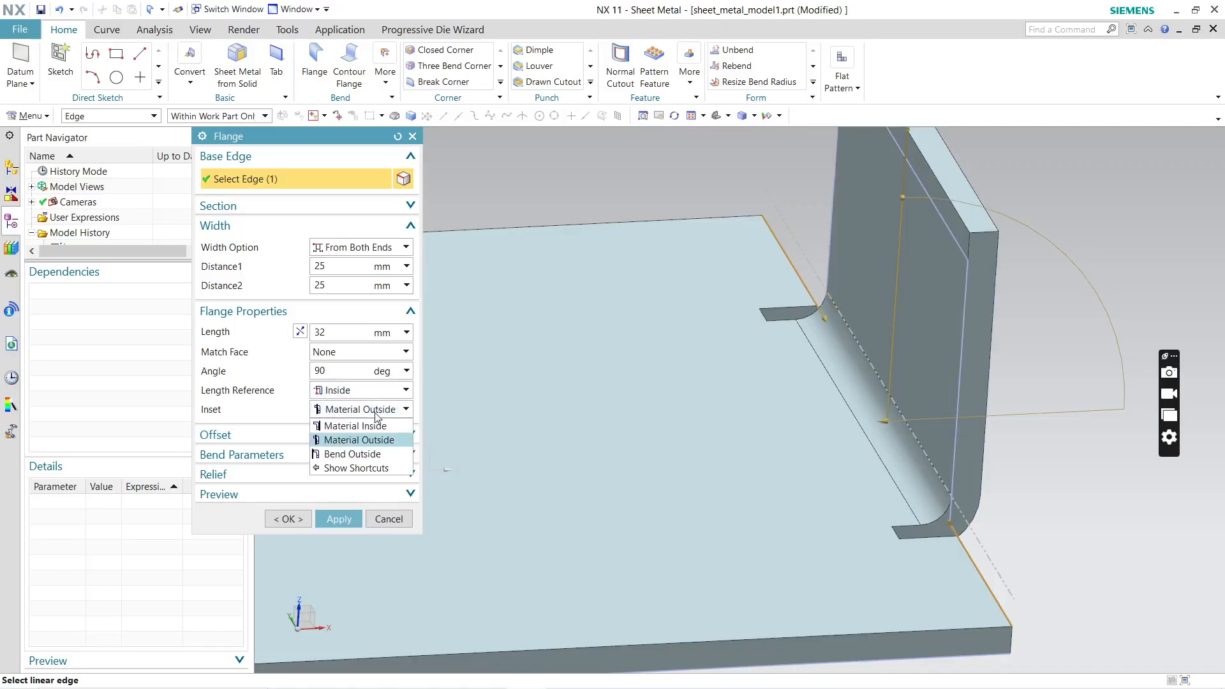
{"action": "left_click", "coordinate": [345, 455]}
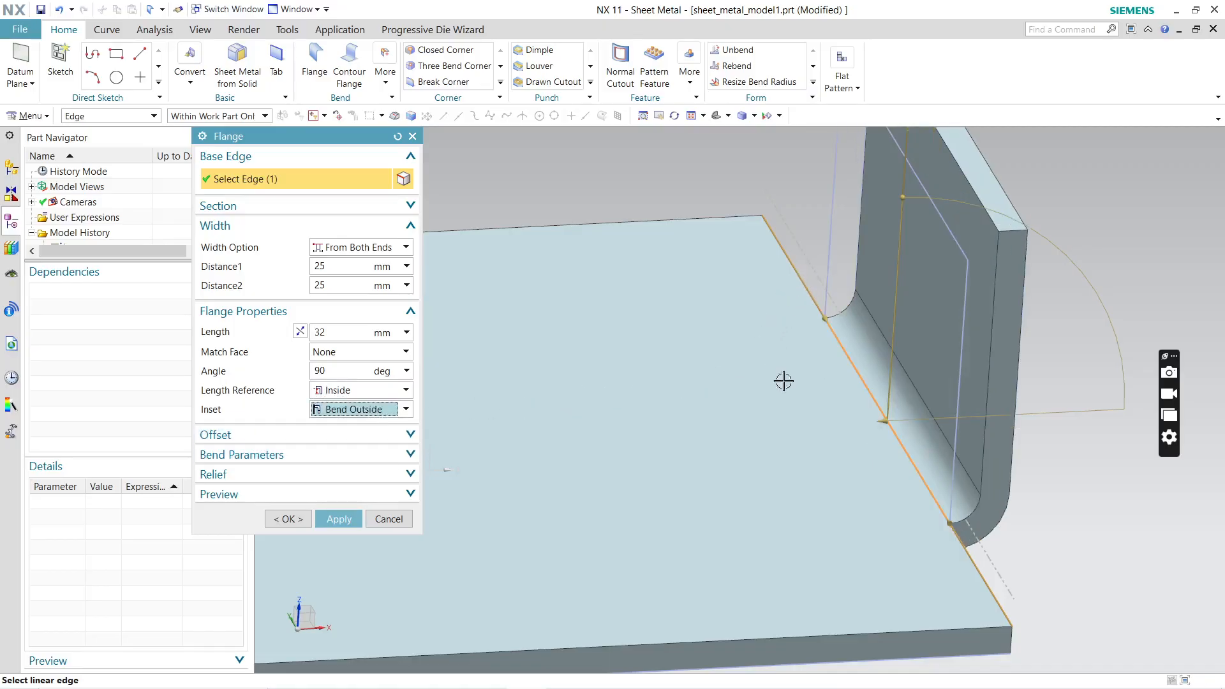
{"action": "left_click", "coordinate": [376, 410]}
{"action": "left_click", "coordinate": [364, 427]}
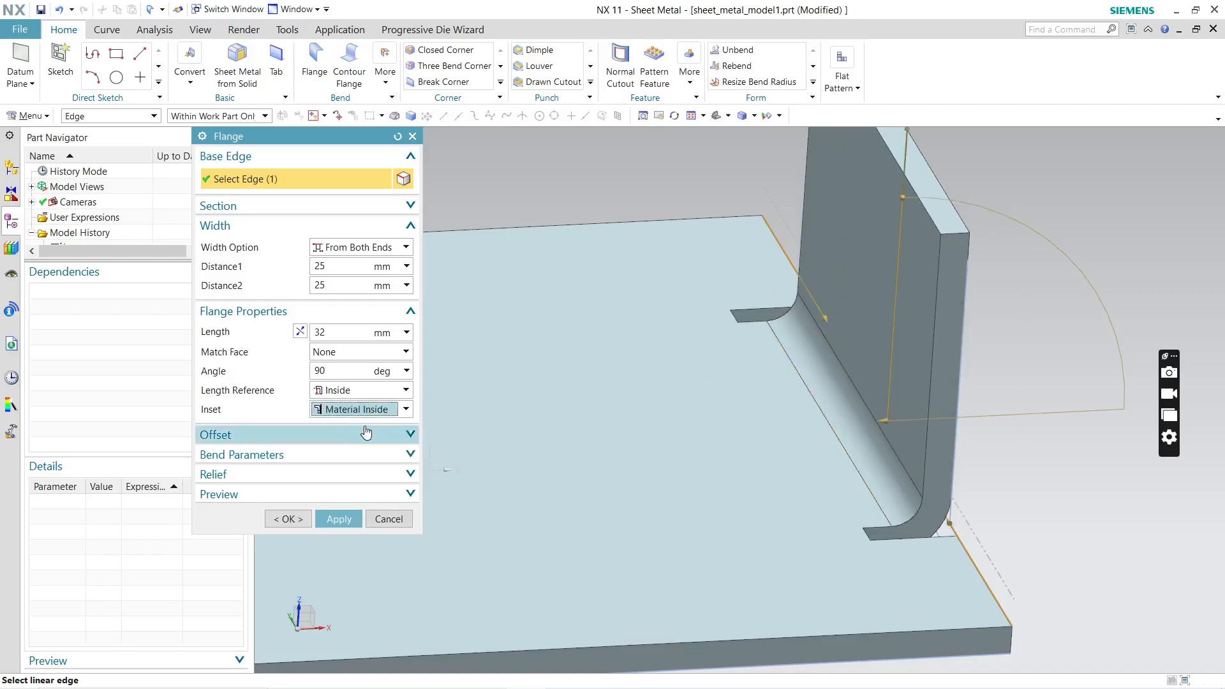
Step: Set the flange's length to 20 mm
{"action": "left_click_drag", "start_coordinate": [339, 332], "coordinate": [194, 343]}
{"action": "middle_click_drag", "start_coordinate": [919, 443], "coordinate": [920, 501]}
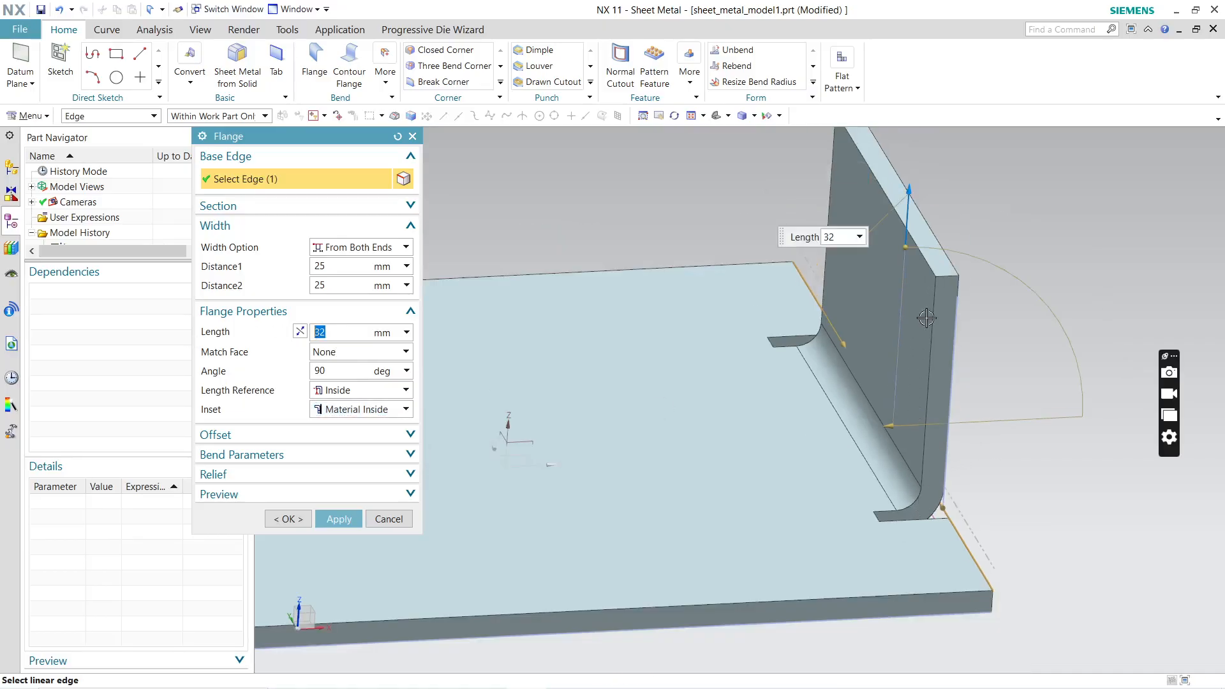
{"action": "key", "text": "BackSpace"}
{"action": "type", "text": "20.0"}
{"action": "key", "text": "Return"}
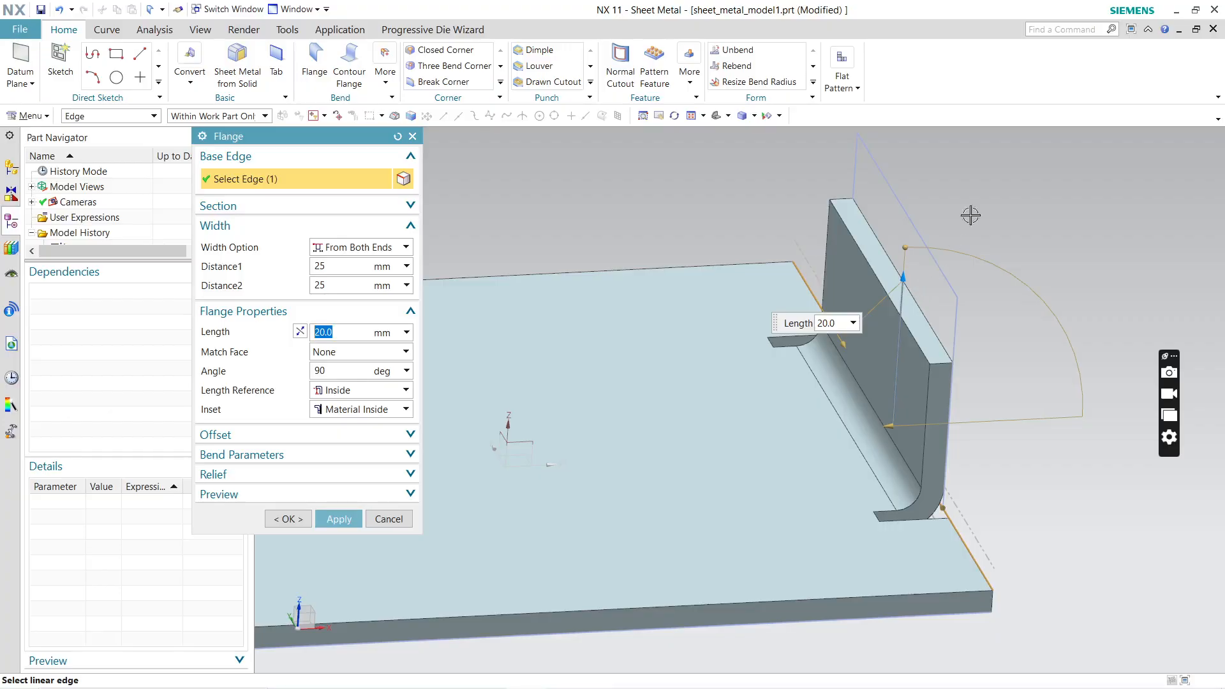
Step: Stretch the flange's length to 27 mm, create the flange and close the Flange command
{"action": "middle_click_drag", "start_coordinate": [616, 368], "coordinate": [880, 348]}
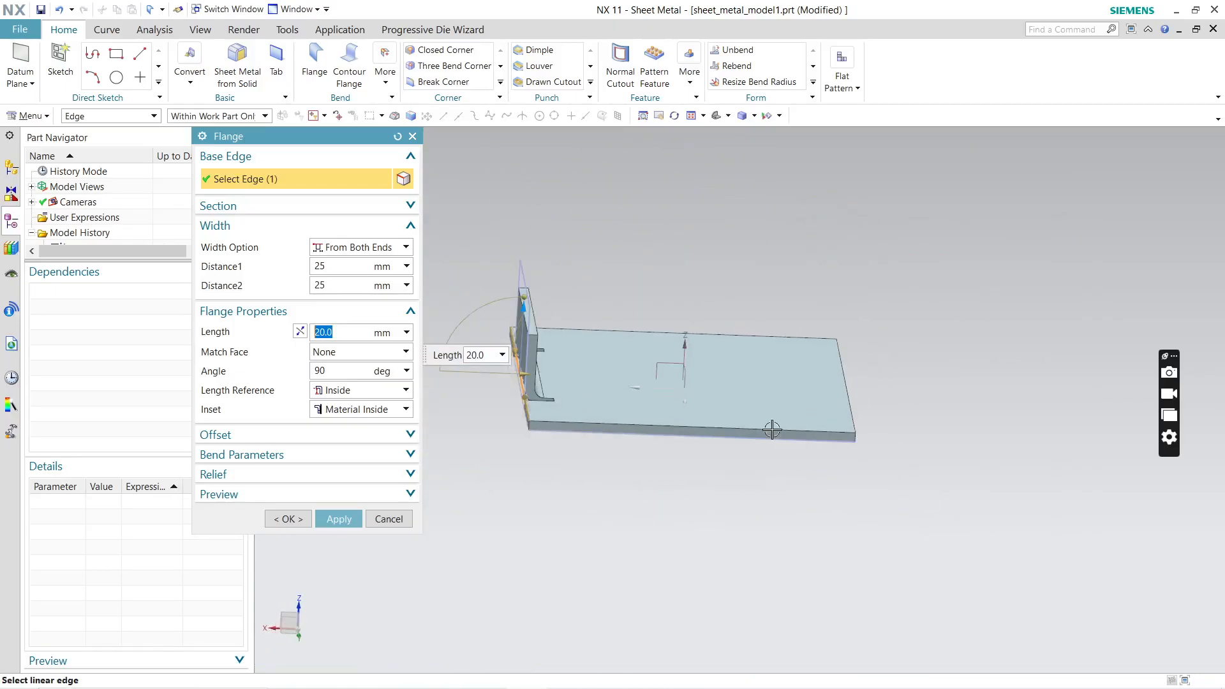
{"action": "middle_click_drag", "start_coordinate": [689, 437], "coordinate": [877, 414]}
{"action": "scroll", "coordinate": [841, 297], "scroll_direction": "up", "scroll_amount": 3}
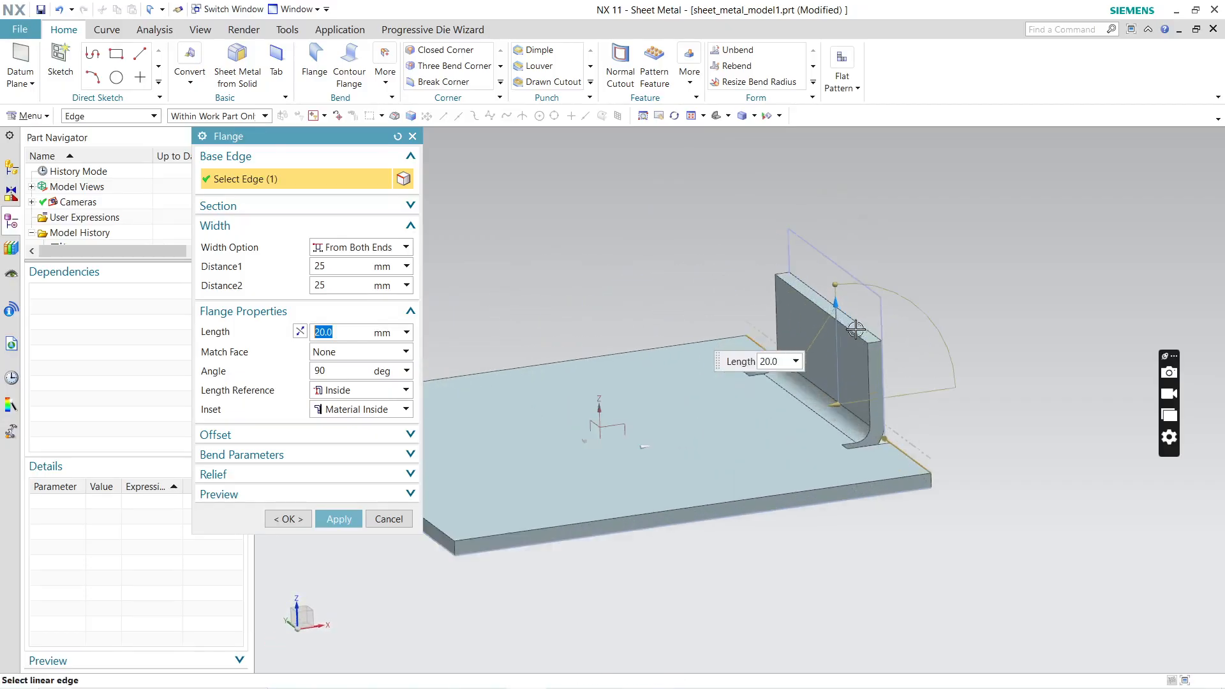
{"action": "left_click_drag", "start_coordinate": [839, 299], "coordinate": [832, 262]}
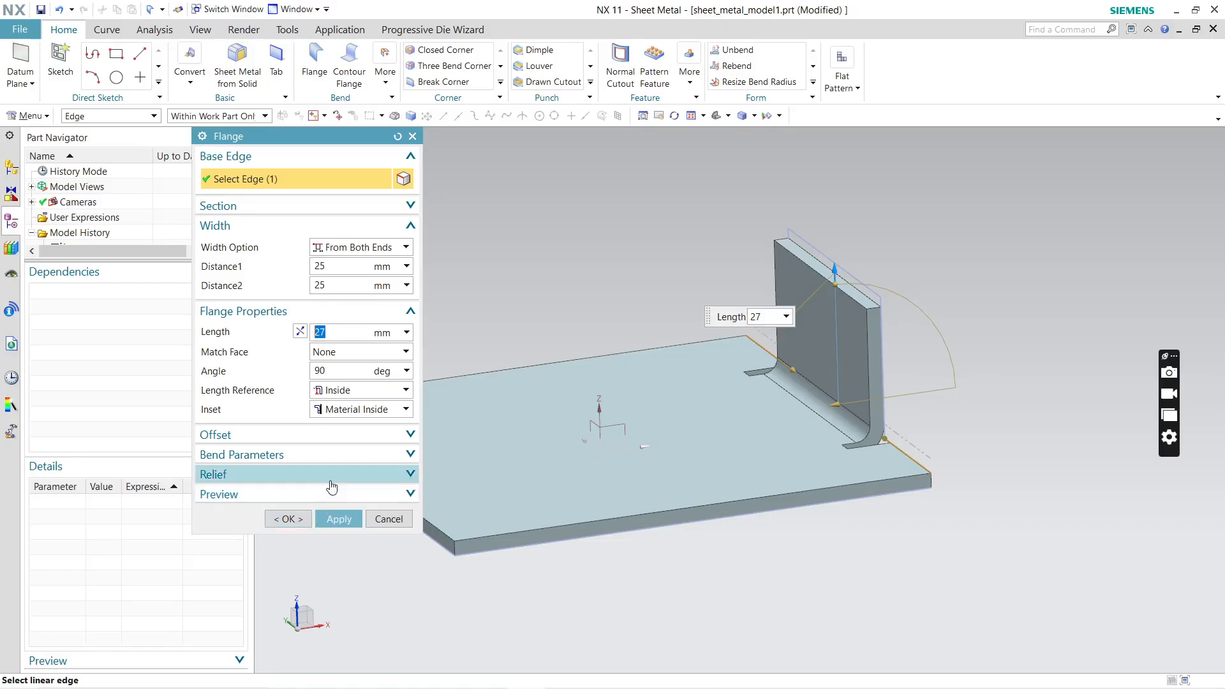
{"action": "left_click", "coordinate": [348, 519]}
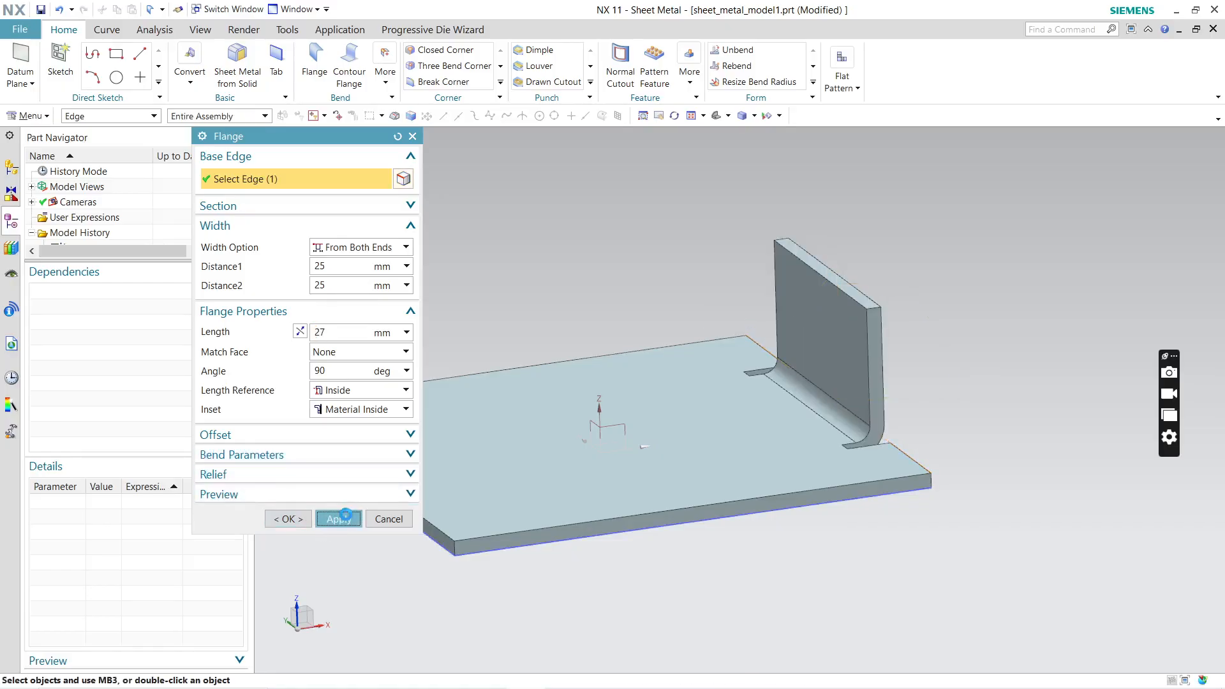
{"action": "left_click", "coordinate": [384, 523]}
Step: Start a contour flange and place its section sketch plane normal to the plate's edge opposite the flange, at about 78.8% arc length
{"action": "mouse_move", "coordinate": [814, 392]}
{"action": "middle_mouse_down"}
{"action": "mouse_move", "coordinate": [774, 478]}
{"action": "mouse_move", "coordinate": [733, 481]}
{"action": "mouse_move", "coordinate": [823, 388]}
{"action": "middle_mouse_up"}
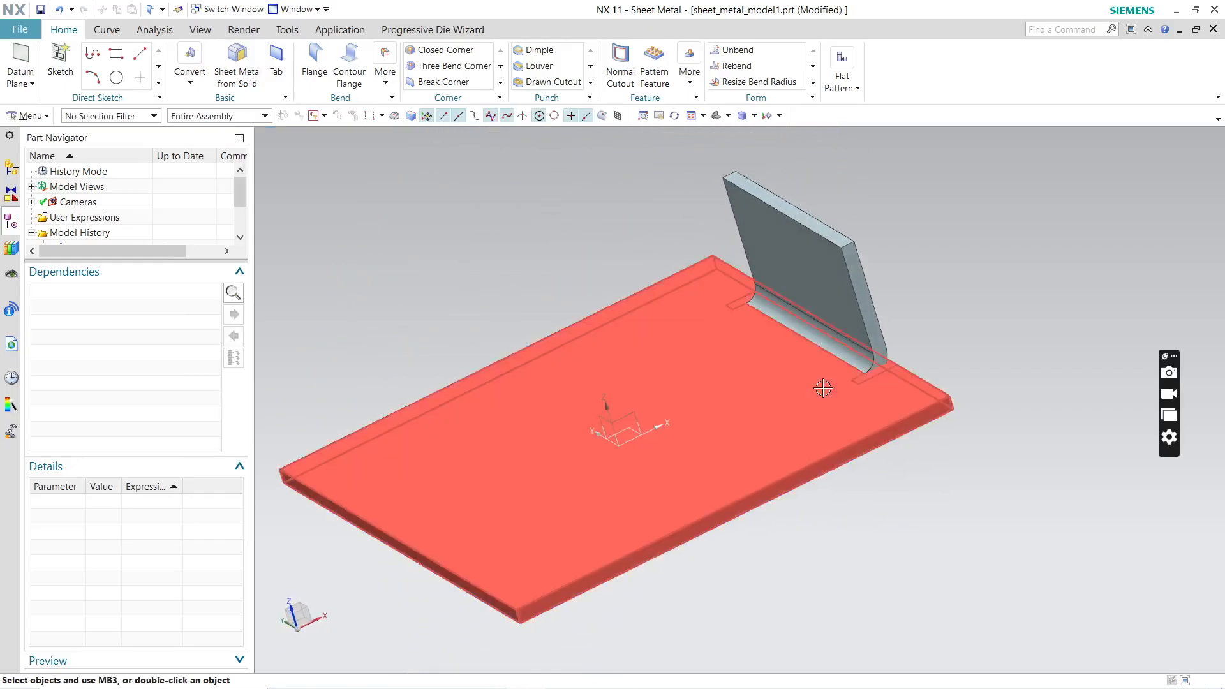
{"action": "left_click", "coordinate": [349, 77]}
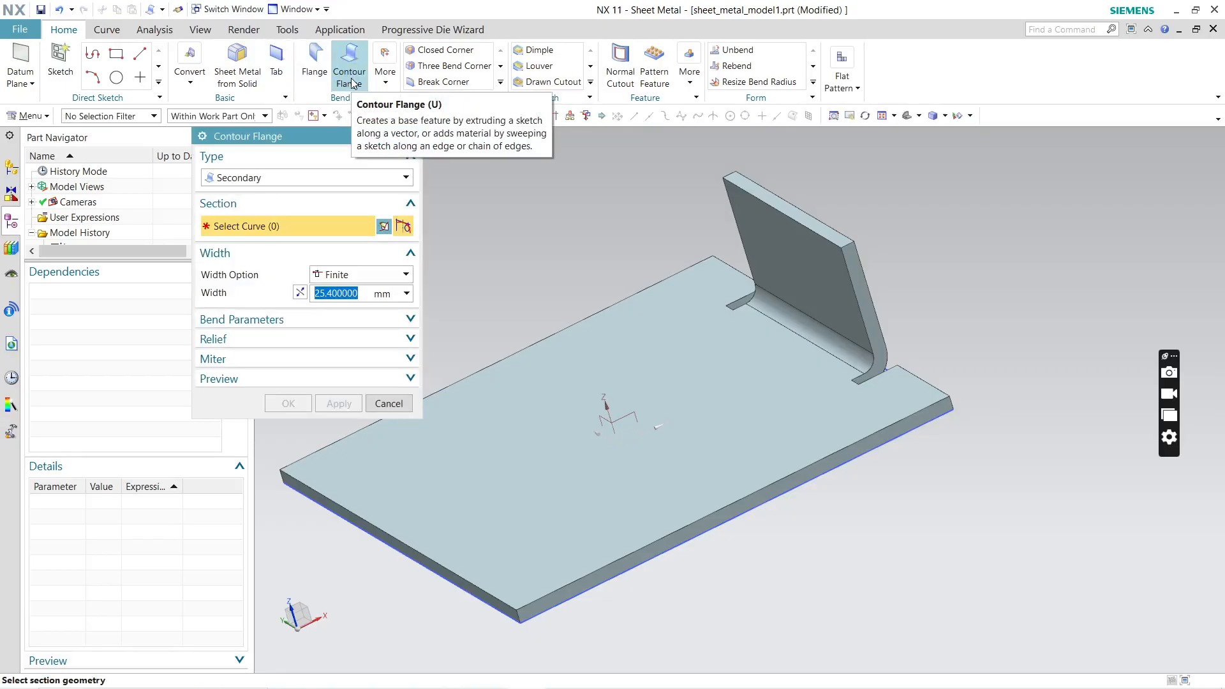
{"action": "middle_click_drag", "start_coordinate": [771, 467], "coordinate": [906, 429]}
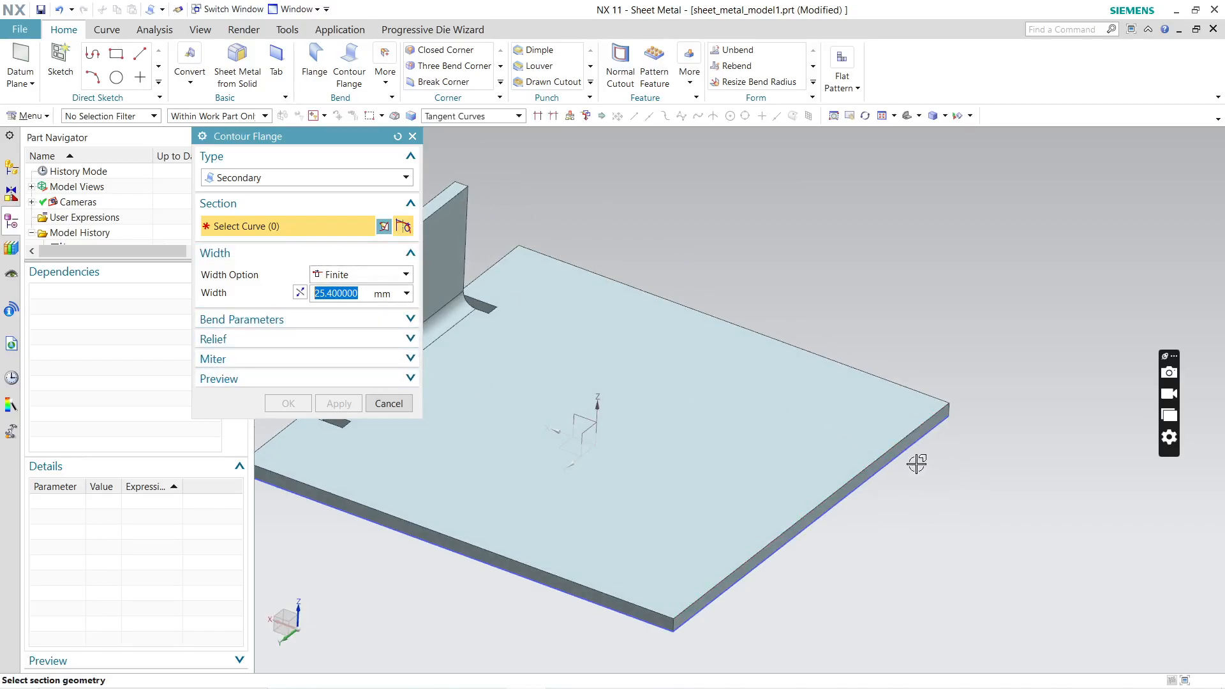
{"action": "left_click", "coordinate": [891, 450]}
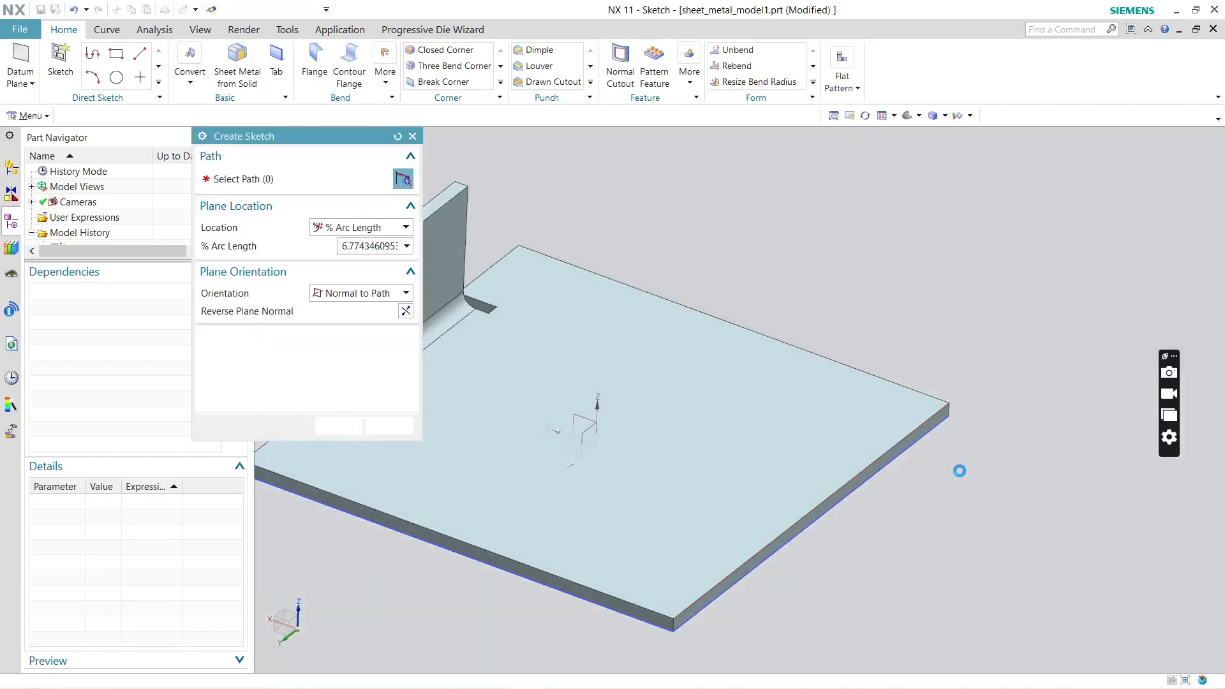
{"action": "mouse_move", "coordinate": [917, 457]}
{"action": "middle_mouse_down"}
{"action": "mouse_move", "coordinate": [941, 432]}
{"action": "mouse_move", "coordinate": [947, 446]}
{"action": "mouse_move", "coordinate": [938, 441]}
{"action": "middle_mouse_up"}
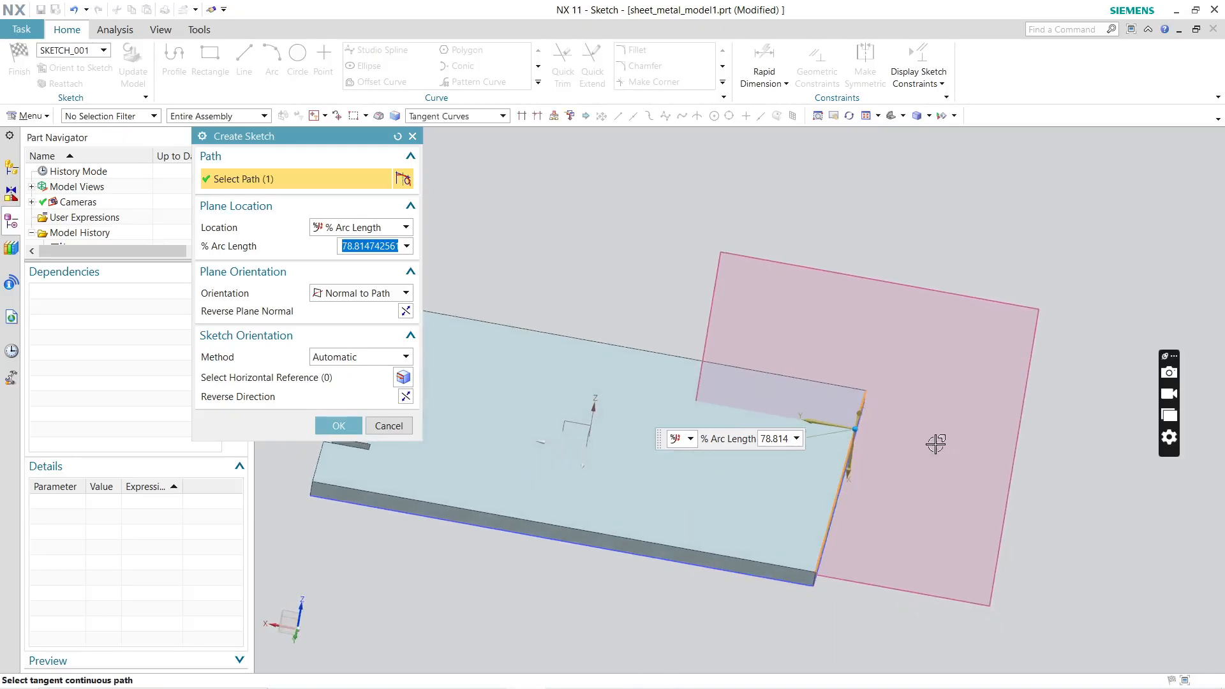
{"action": "left_click", "coordinate": [337, 424]}
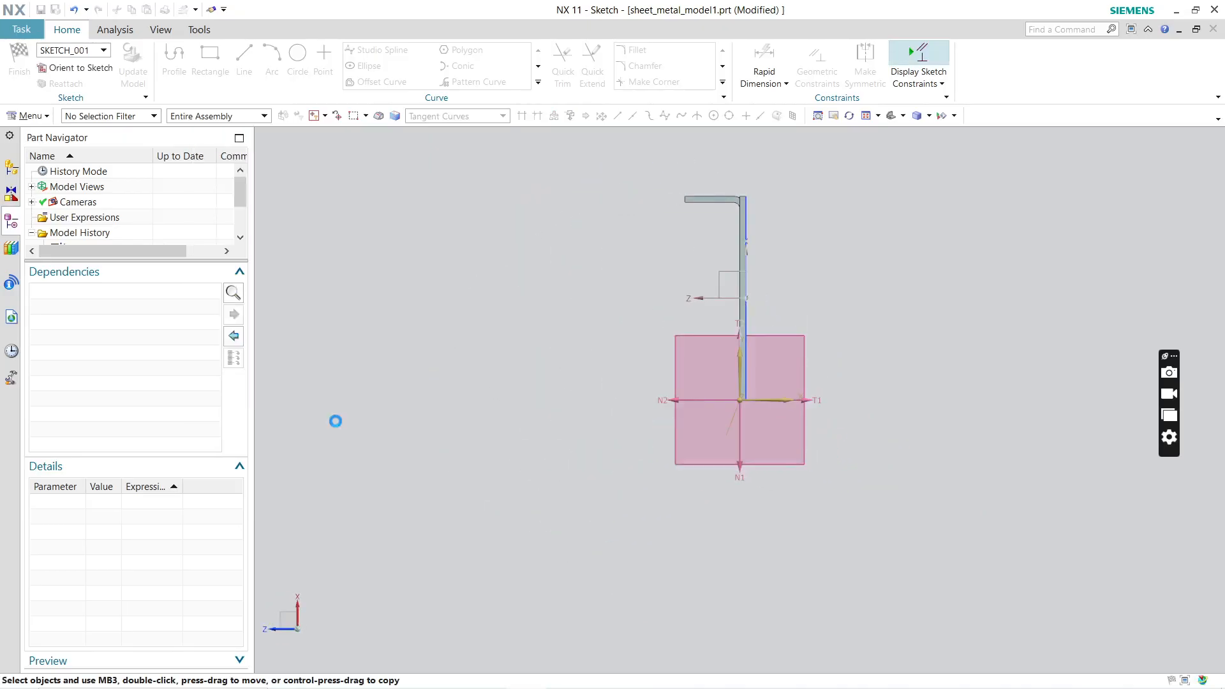
Step: Sketch three connected lines from the plate's upper edge point: sloping outward, vertical about 15.9 mm, and sloping back inward about 9.4 mm
{"action": "mouse_move", "coordinate": [708, 458]}
{"action": "middle_mouse_down"}
{"action": "mouse_move", "coordinate": [811, 383]}
{"action": "mouse_move", "coordinate": [869, 391]}
{"action": "mouse_move", "coordinate": [856, 405]}
{"action": "mouse_move", "coordinate": [911, 443]}
{"action": "middle_mouse_up"}
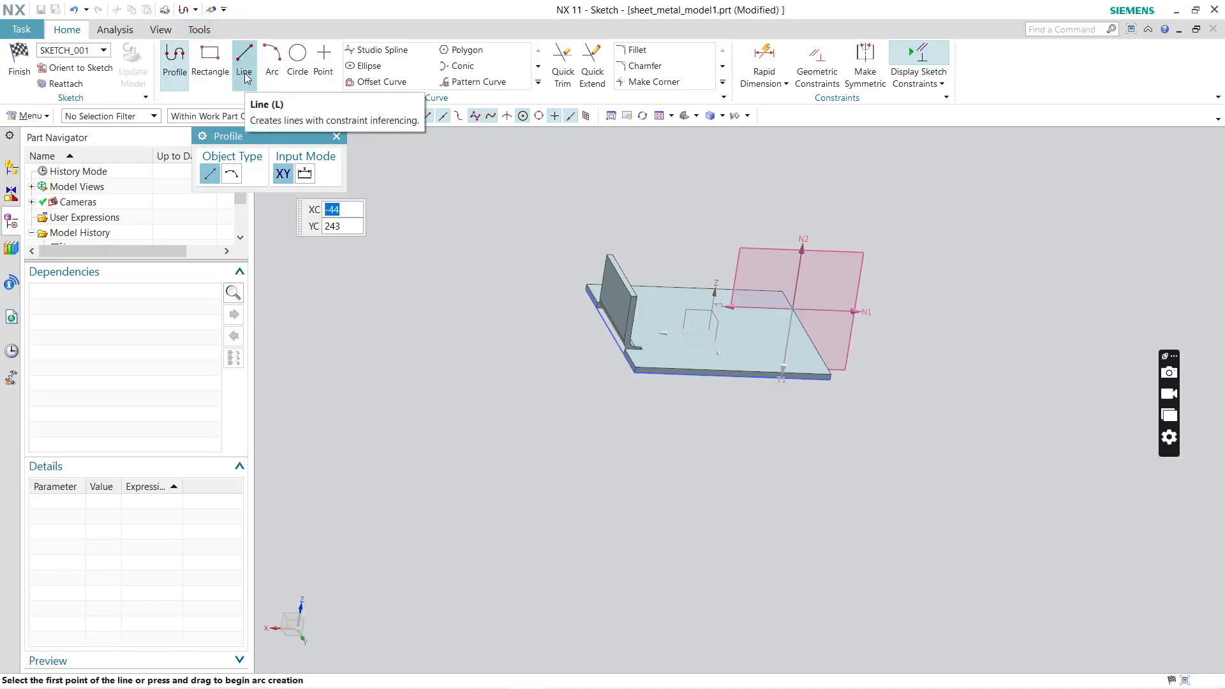
{"action": "key", "text": "shift+F8"}
{"action": "left_click", "coordinate": [246, 54]}
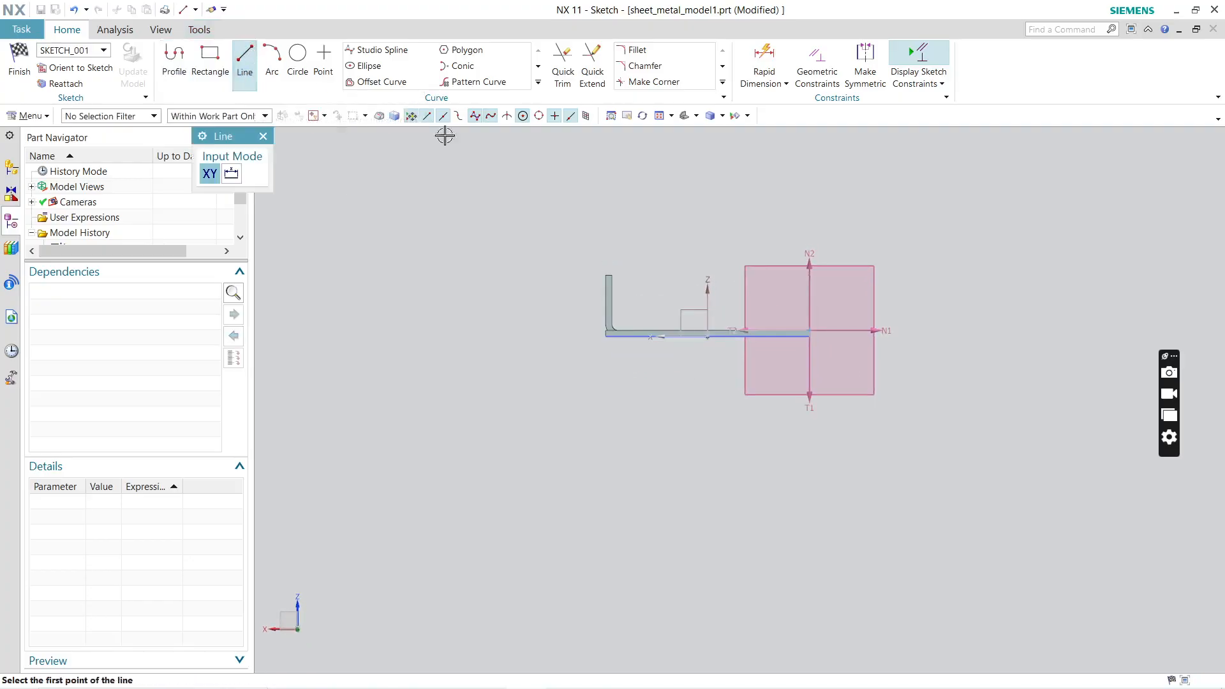
{"action": "scroll", "coordinate": [817, 313], "scroll_direction": "up", "scroll_amount": 5}
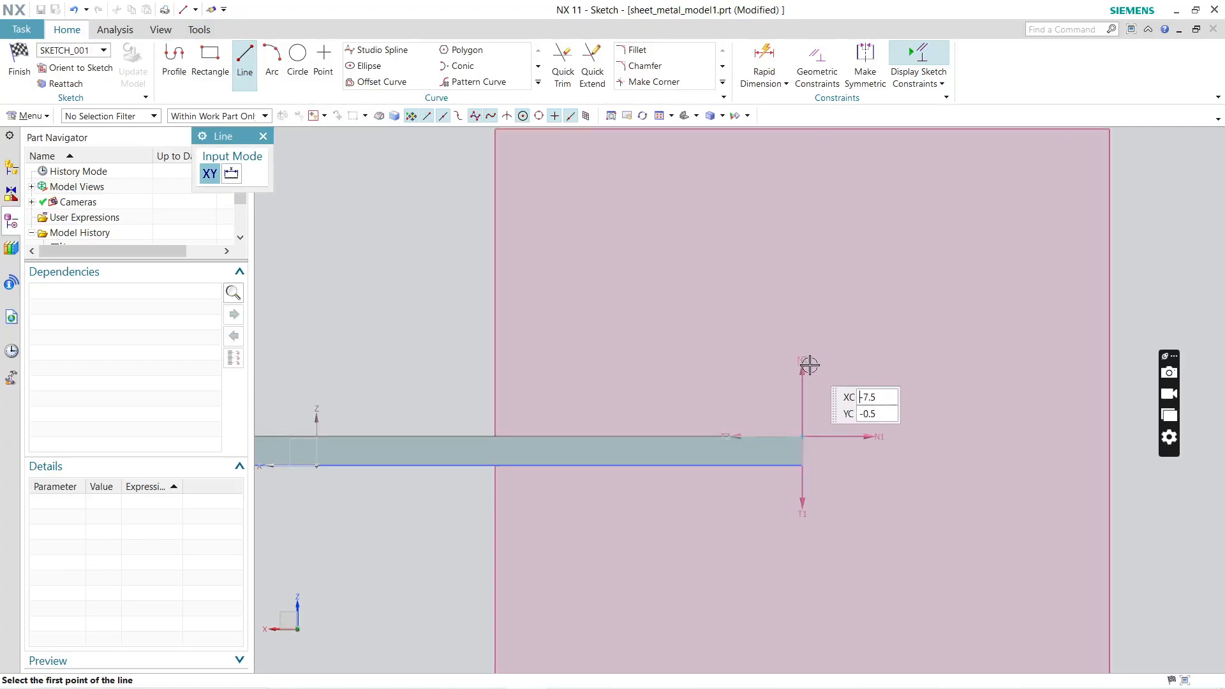
{"action": "left_click", "coordinate": [802, 435]}
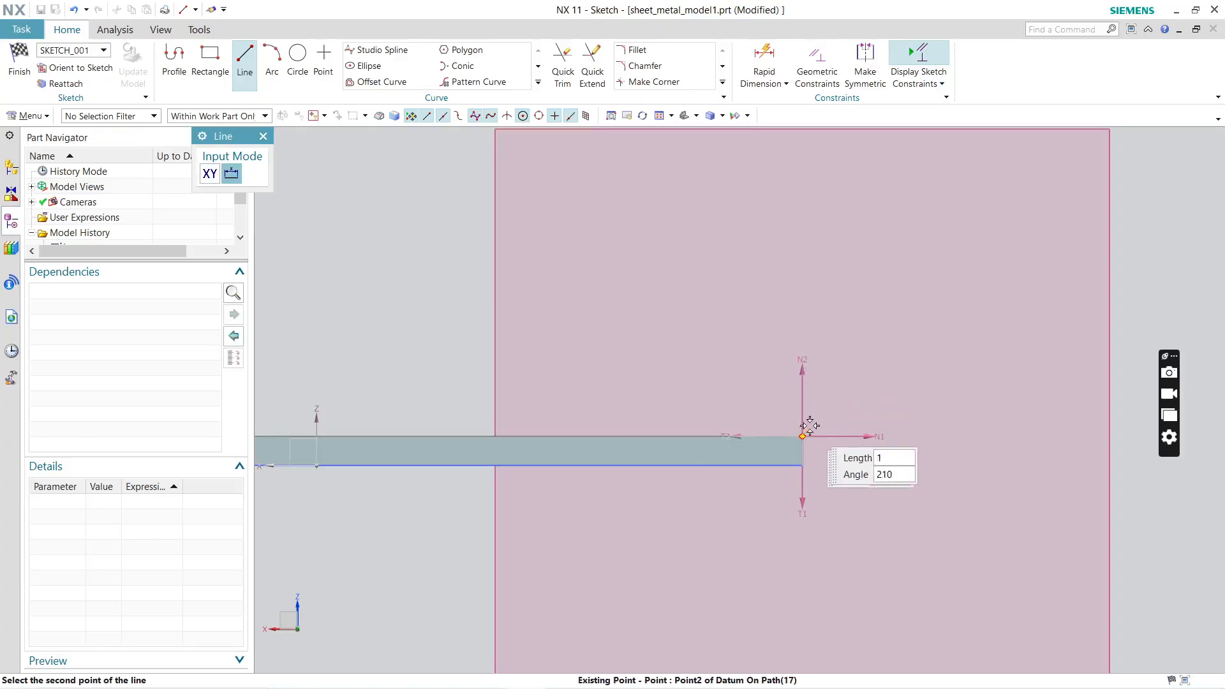
{"action": "left_click", "coordinate": [876, 340]}
{"action": "left_click", "coordinate": [876, 340]}
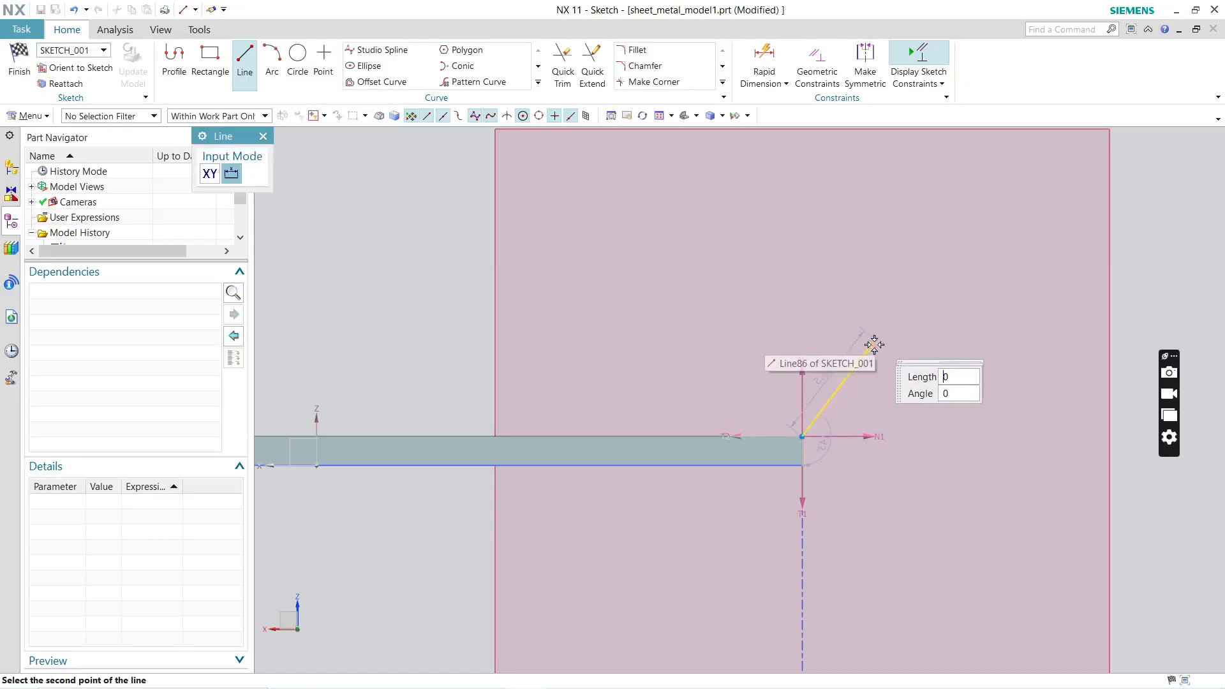
{"action": "scroll", "coordinate": [875, 402], "scroll_direction": "down", "scroll_amount": 3}
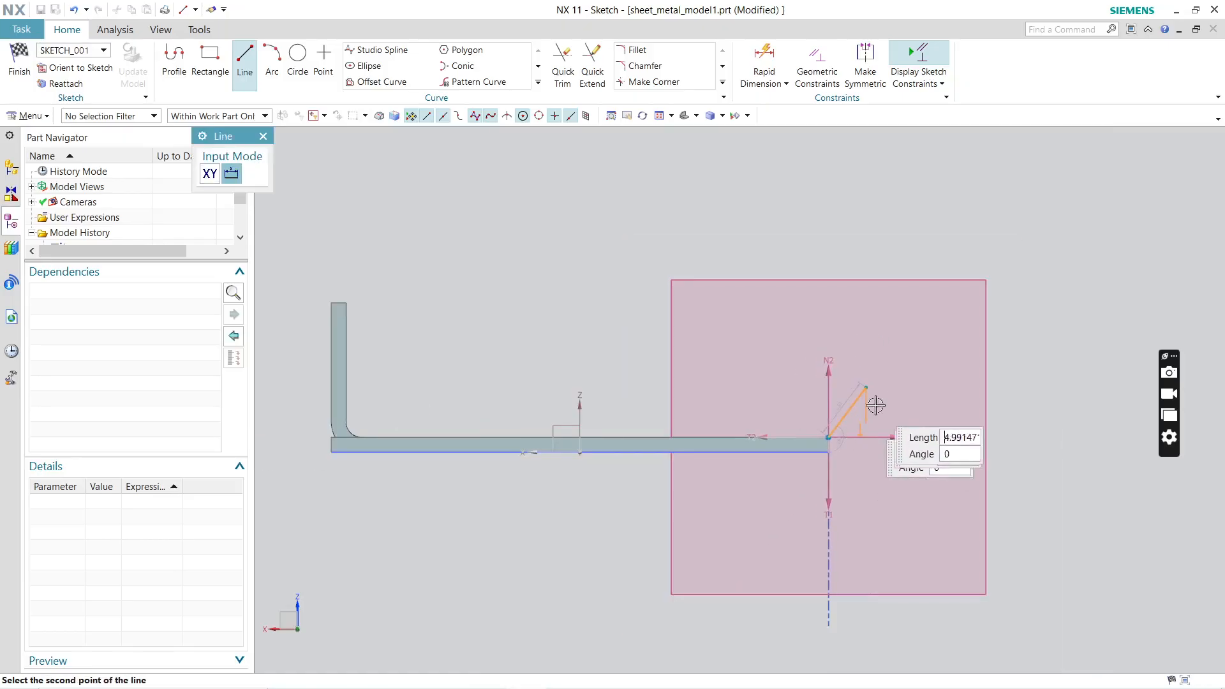
{"action": "left_click", "coordinate": [866, 311]}
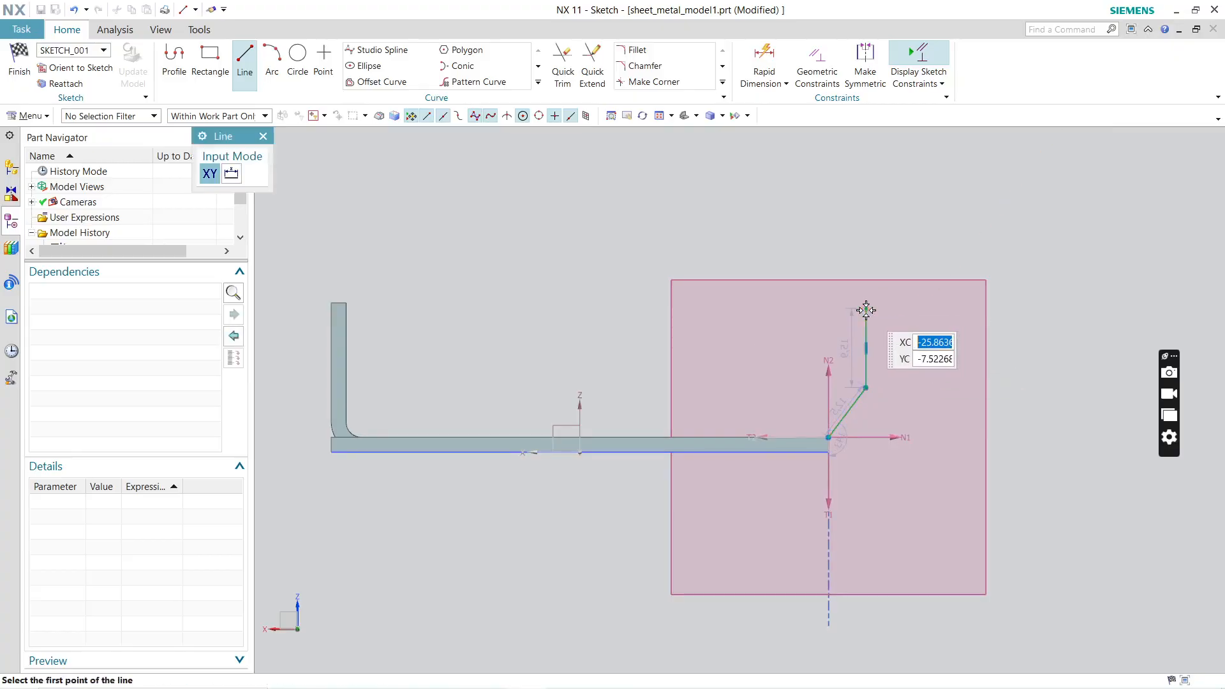
{"action": "left_click", "coordinate": [865, 311]}
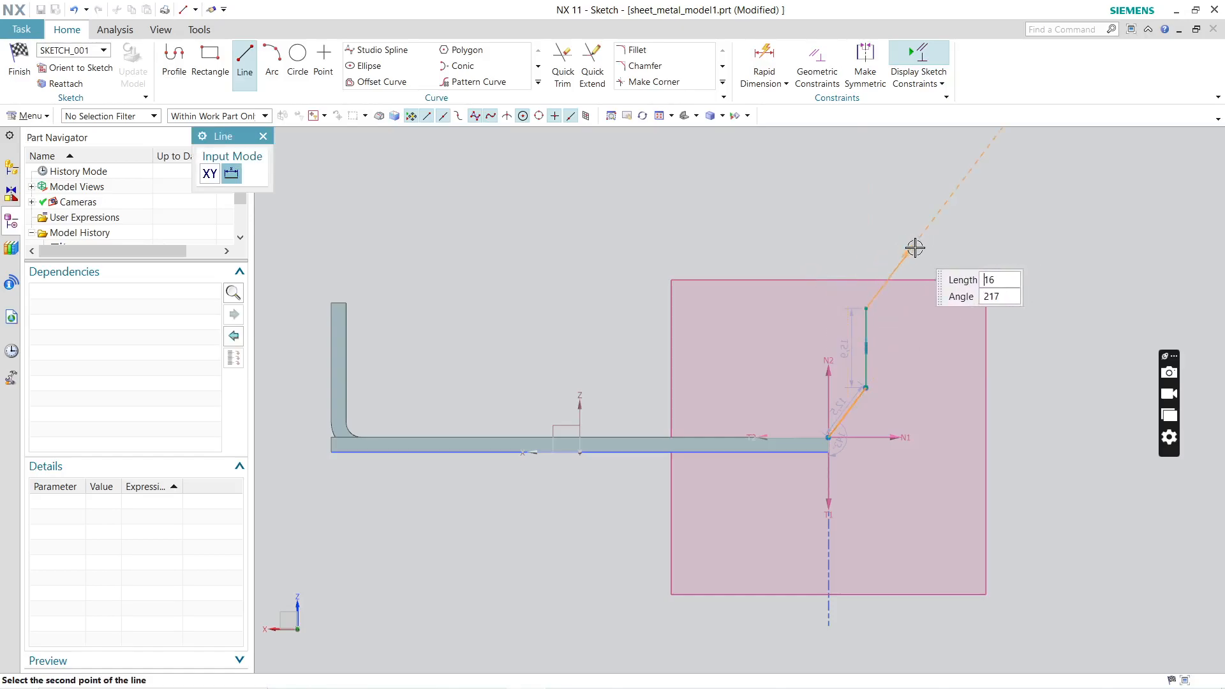
{"action": "left_click", "coordinate": [827, 280]}
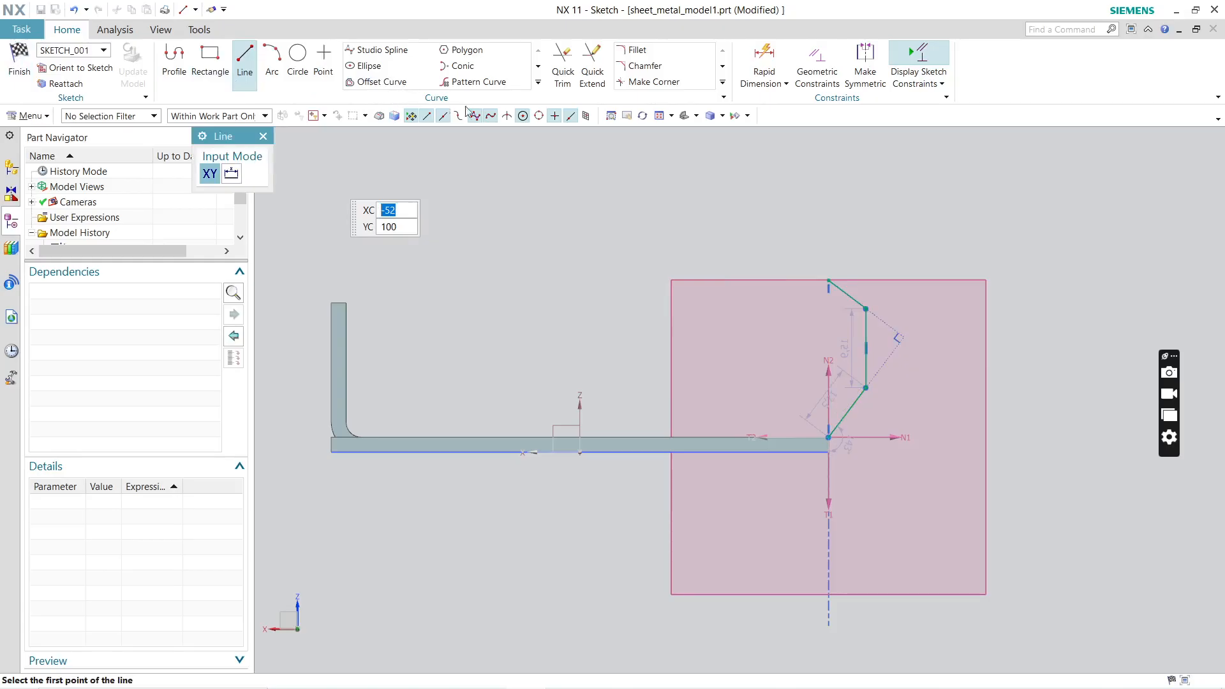
Step: Fillet both corners between the three section lines freehand, starting with the upper corner, and close the Fillet command
{"action": "left_click", "coordinate": [635, 50]}
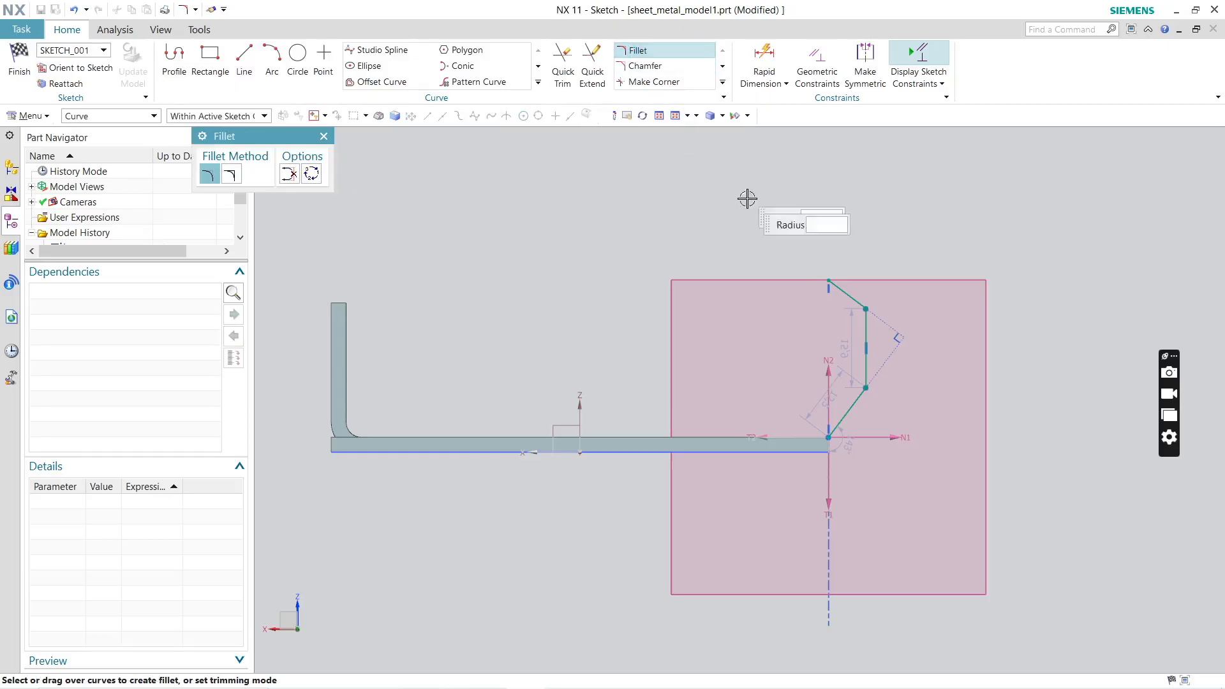
{"action": "scroll", "coordinate": [886, 351], "scroll_direction": "up", "scroll_amount": 5}
{"action": "left_click", "coordinate": [903, 300]}
{"action": "left_click", "coordinate": [890, 303]}
{"action": "scroll", "coordinate": [938, 256], "scroll_direction": "down", "scroll_amount": 3}
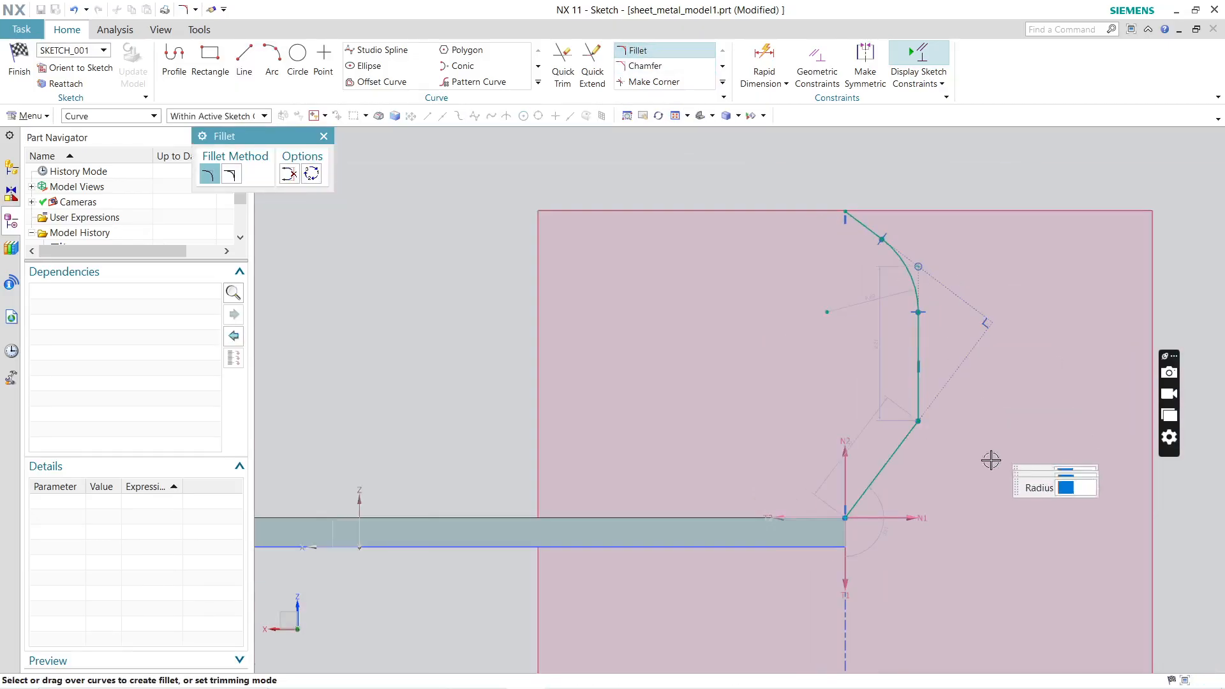
{"action": "scroll", "coordinate": [949, 495], "scroll_direction": "up", "scroll_amount": 3}
{"action": "left_click", "coordinate": [867, 379]}
{"action": "left_click", "coordinate": [888, 343]}
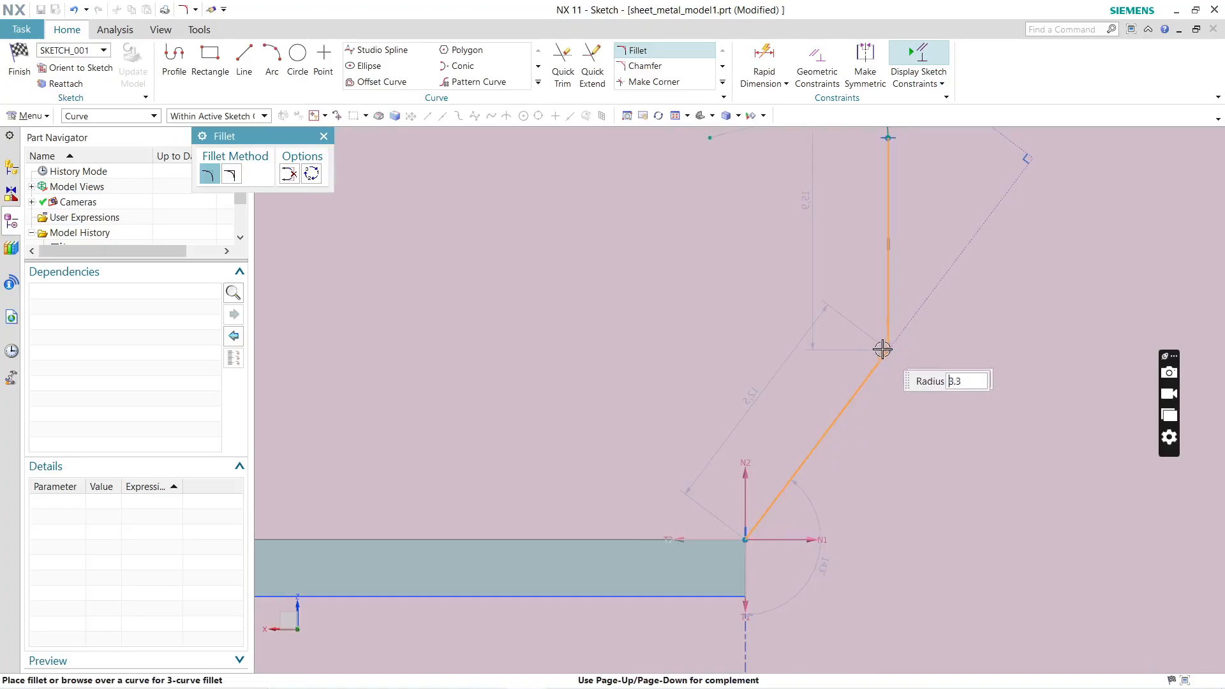
{"action": "left_click", "coordinate": [883, 349]}
{"action": "scroll", "coordinate": [930, 325], "scroll_direction": "down", "scroll_amount": 3}
{"action": "mouse_move", "coordinate": [907, 373]}
{"action": "middle_mouse_down"}
{"action": "mouse_move", "coordinate": [919, 389]}
{"action": "mouse_move", "coordinate": [993, 334]}
{"action": "middle_mouse_up"}
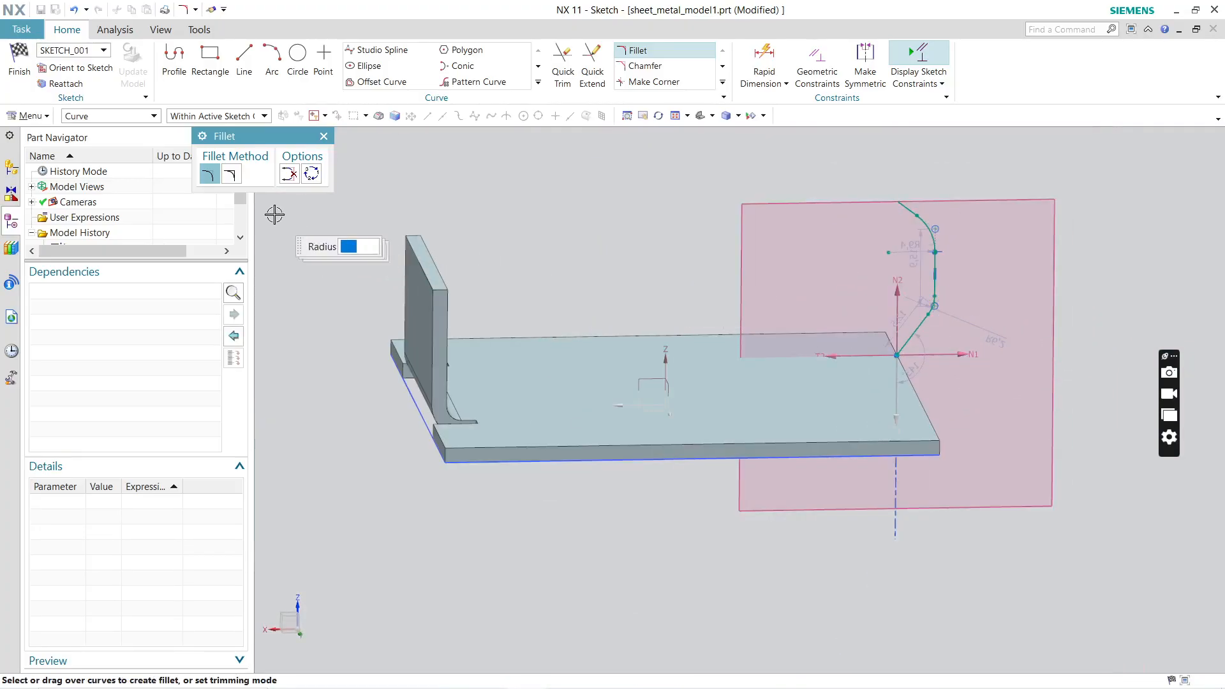
{"action": "left_click", "coordinate": [323, 136]}
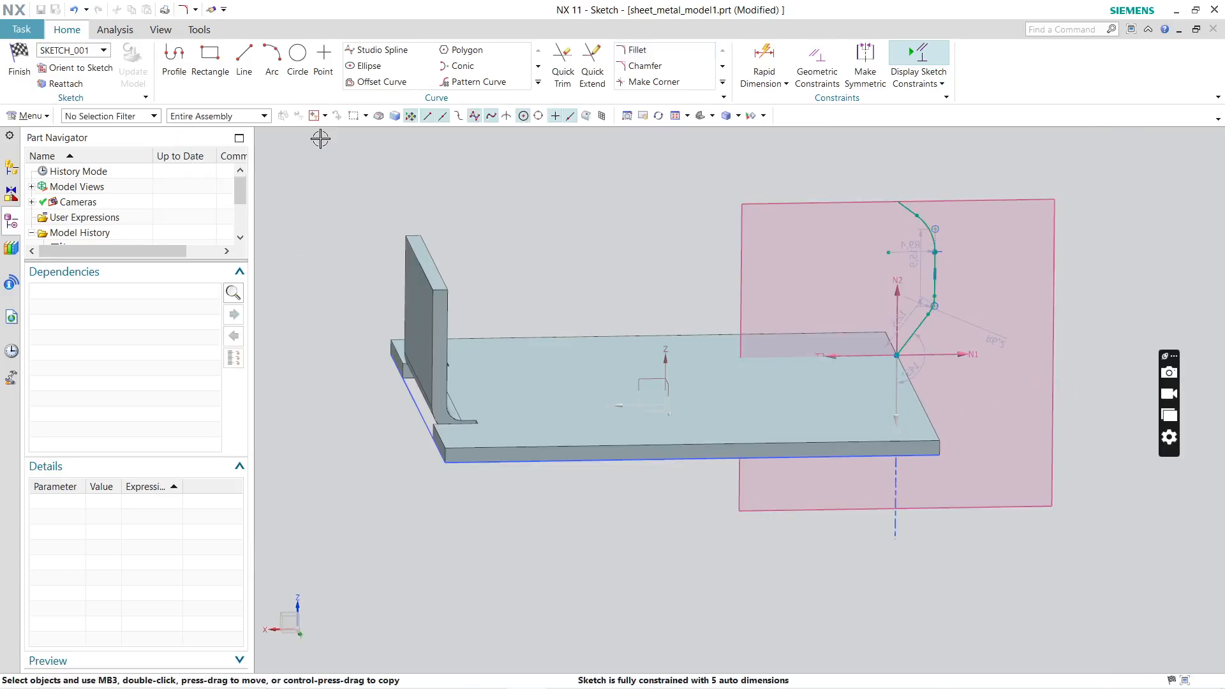
Step: Finish the section sketch and try the Symmetric and To End width options for the contour flange
{"action": "left_click", "coordinate": [12, 67]}
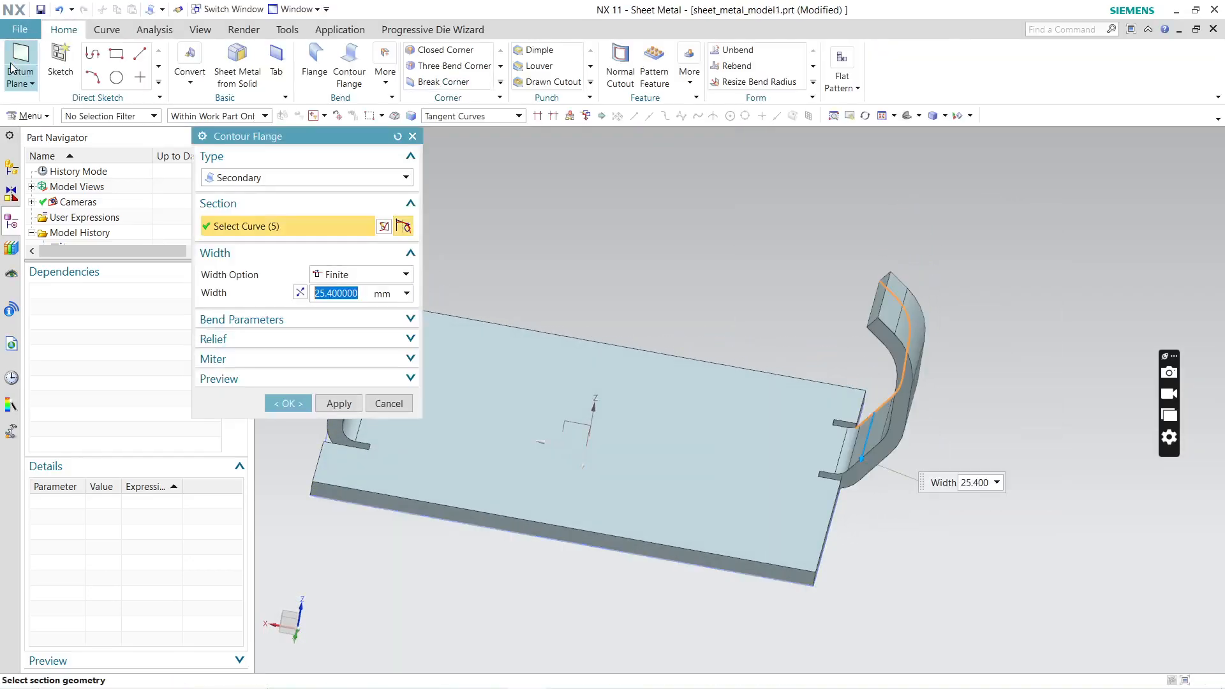
{"action": "mouse_move", "coordinate": [1040, 383]}
{"action": "middle_mouse_down"}
{"action": "mouse_move", "coordinate": [1018, 364]}
{"action": "mouse_move", "coordinate": [1023, 342]}
{"action": "mouse_move", "coordinate": [1066, 373]}
{"action": "mouse_move", "coordinate": [1055, 387]}
{"action": "middle_mouse_up"}
{"action": "scroll", "coordinate": [678, 291], "scroll_direction": "down", "scroll_amount": 2}
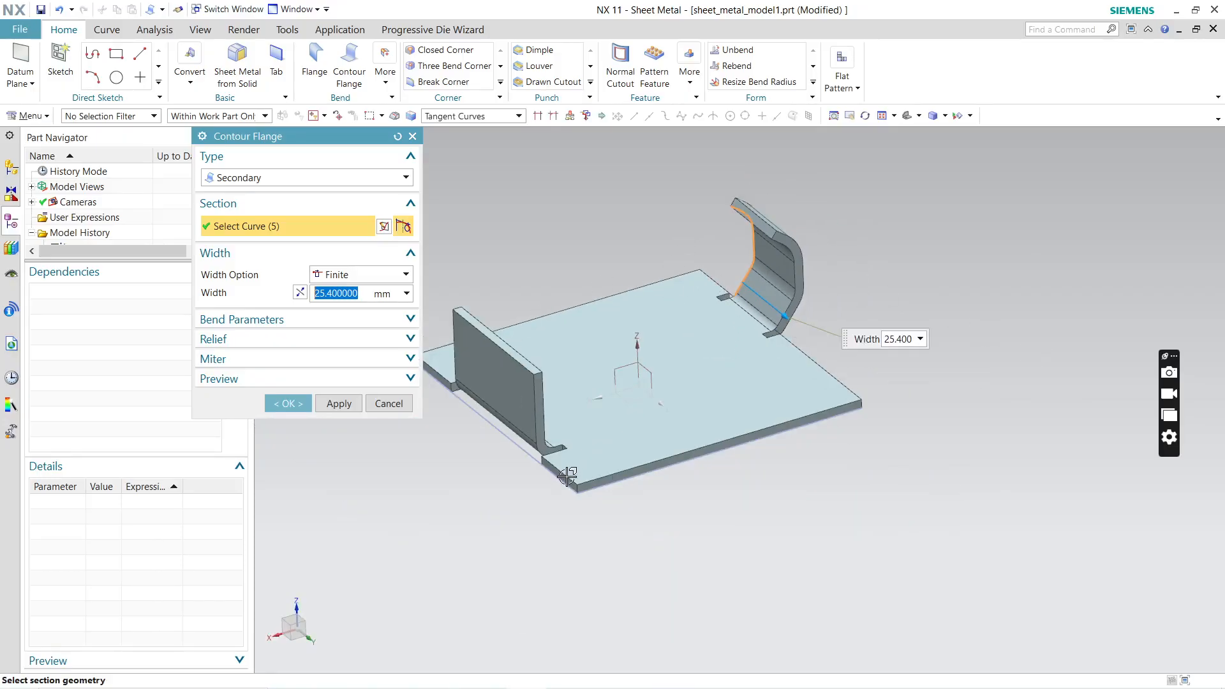
{"action": "mouse_move", "coordinate": [886, 223]}
{"action": "middle_mouse_down"}
{"action": "mouse_move", "coordinate": [867, 227]}
{"action": "mouse_move", "coordinate": [856, 200]}
{"action": "mouse_move", "coordinate": [889, 208]}
{"action": "mouse_move", "coordinate": [901, 217]}
{"action": "mouse_move", "coordinate": [892, 222]}
{"action": "middle_mouse_up"}
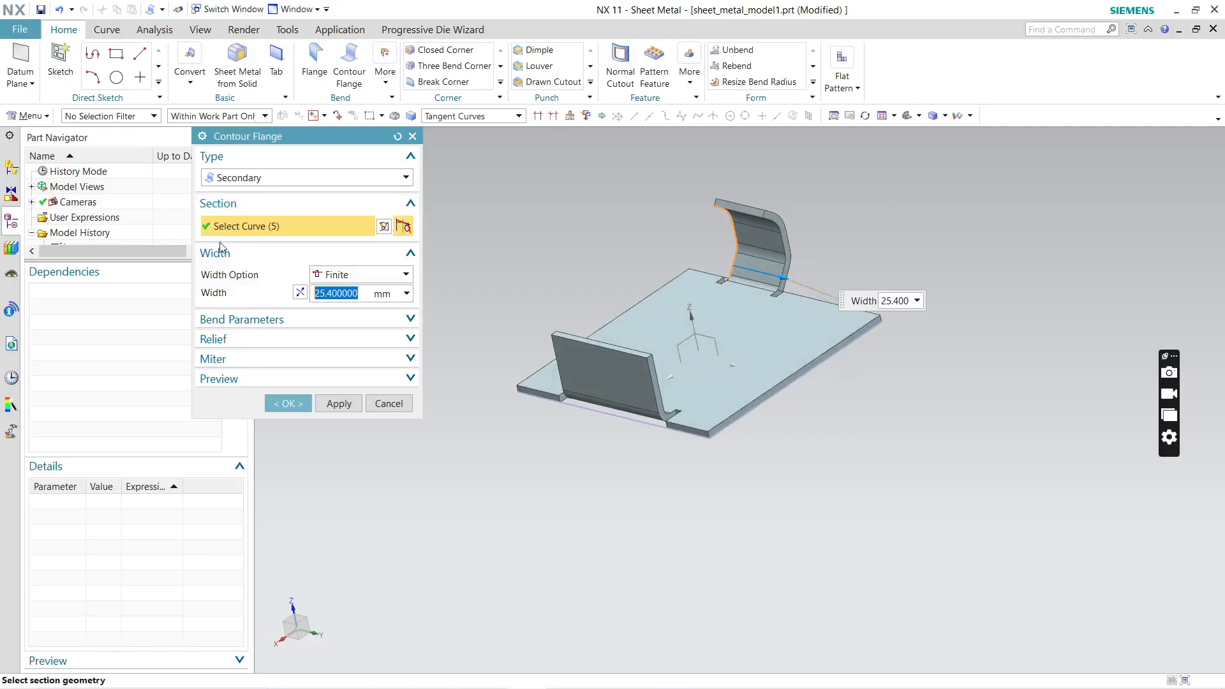
{"action": "left_click", "coordinate": [377, 276]}
{"action": "left_click", "coordinate": [358, 303]}
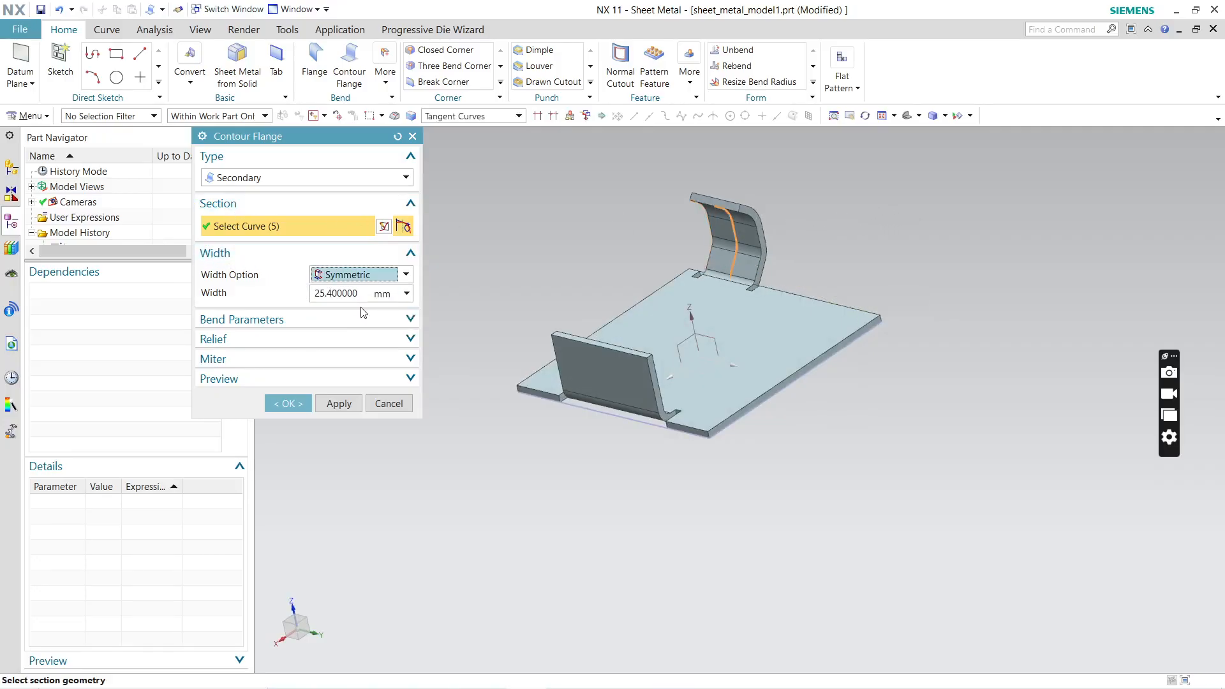
{"action": "left_click", "coordinate": [377, 282]}
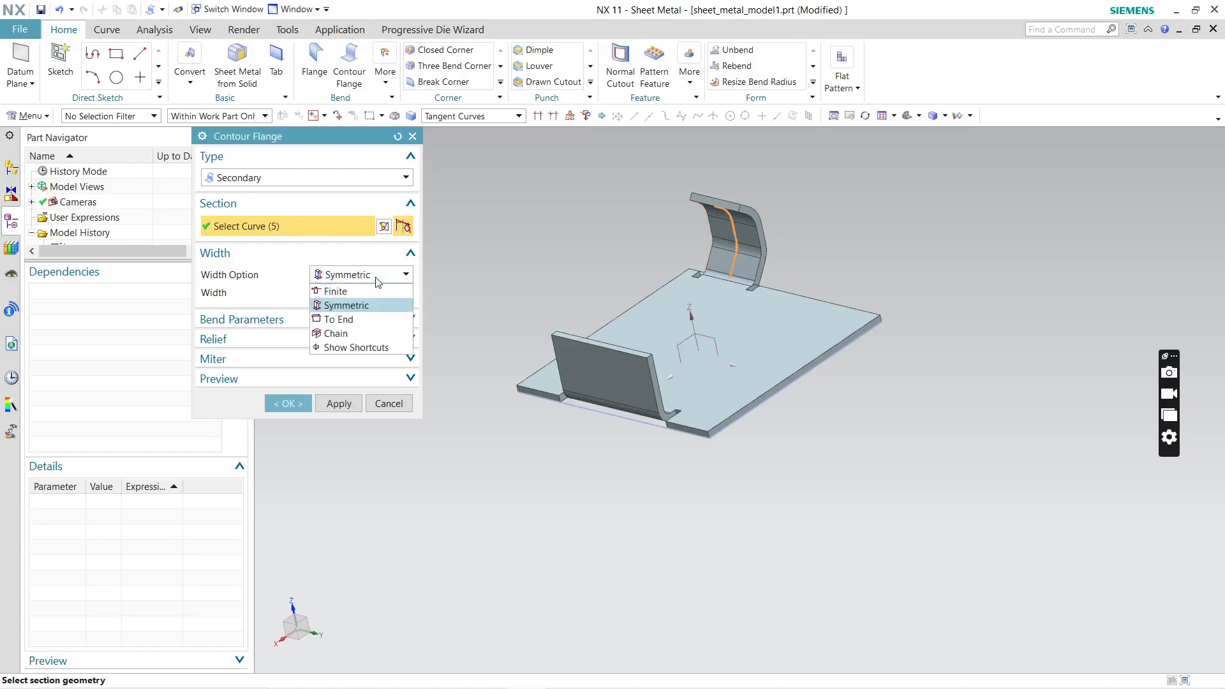
{"action": "left_click", "coordinate": [368, 321]}
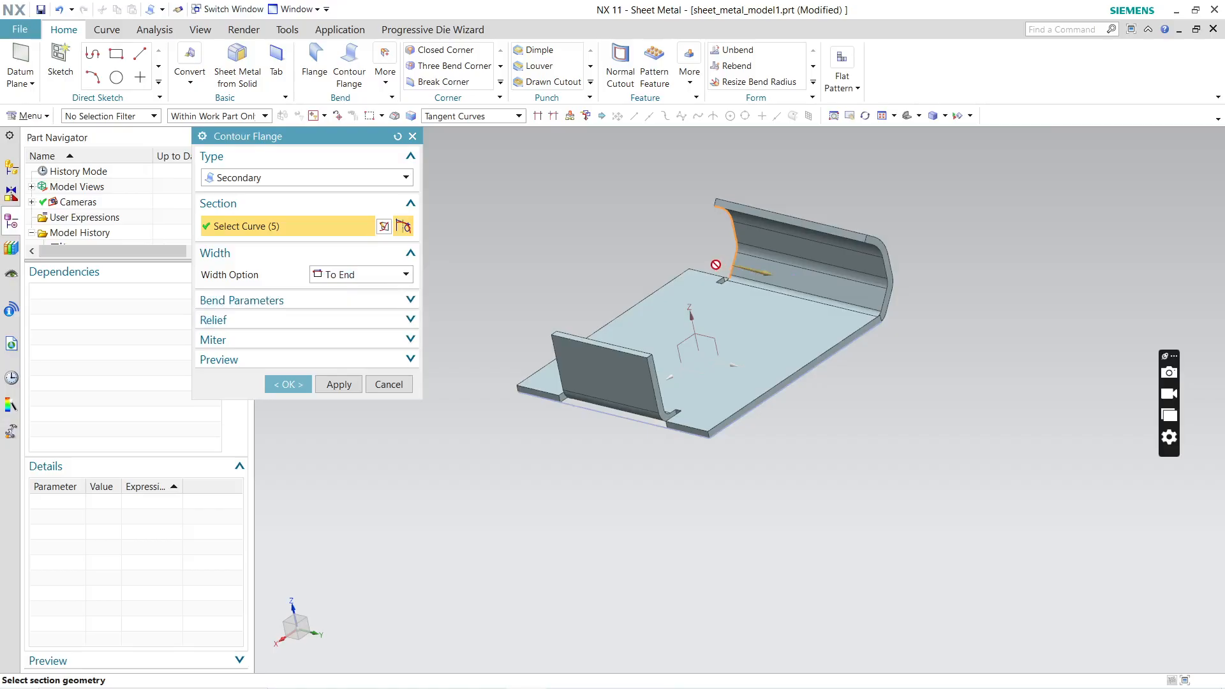
Step: Set the contour flange's width option to Chain, select the plate's adjacent side edge, apply the flange and close the command
{"action": "left_click", "coordinate": [367, 276]}
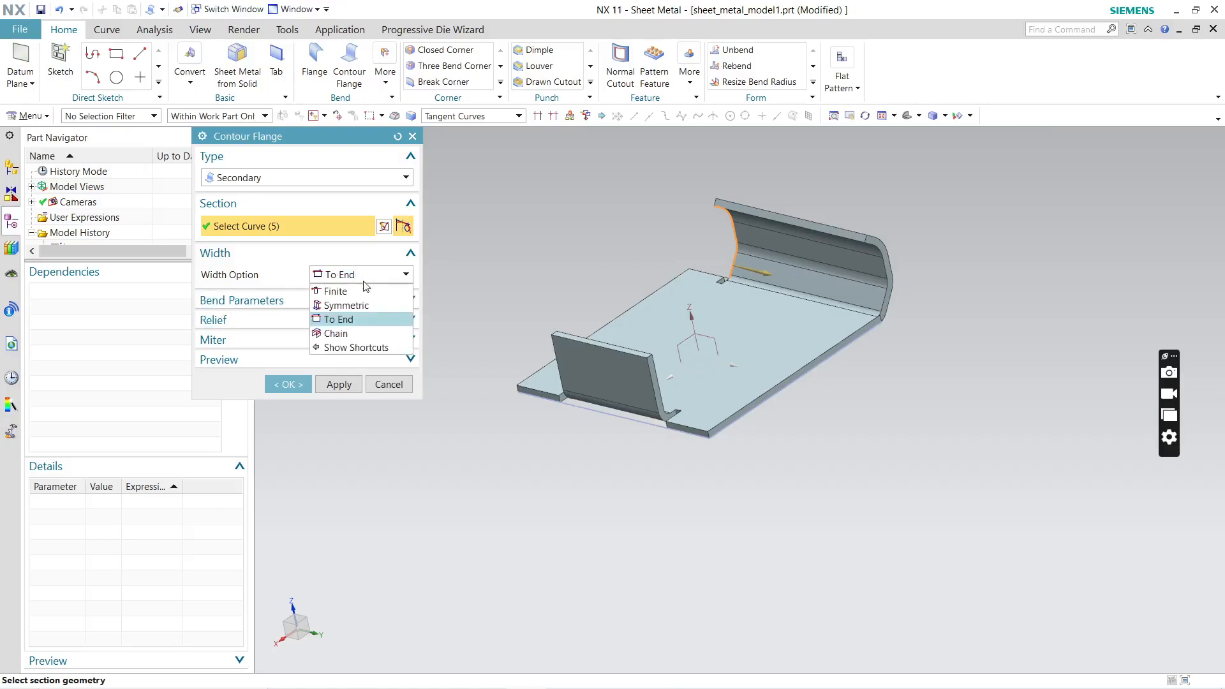
{"action": "left_click", "coordinate": [355, 333]}
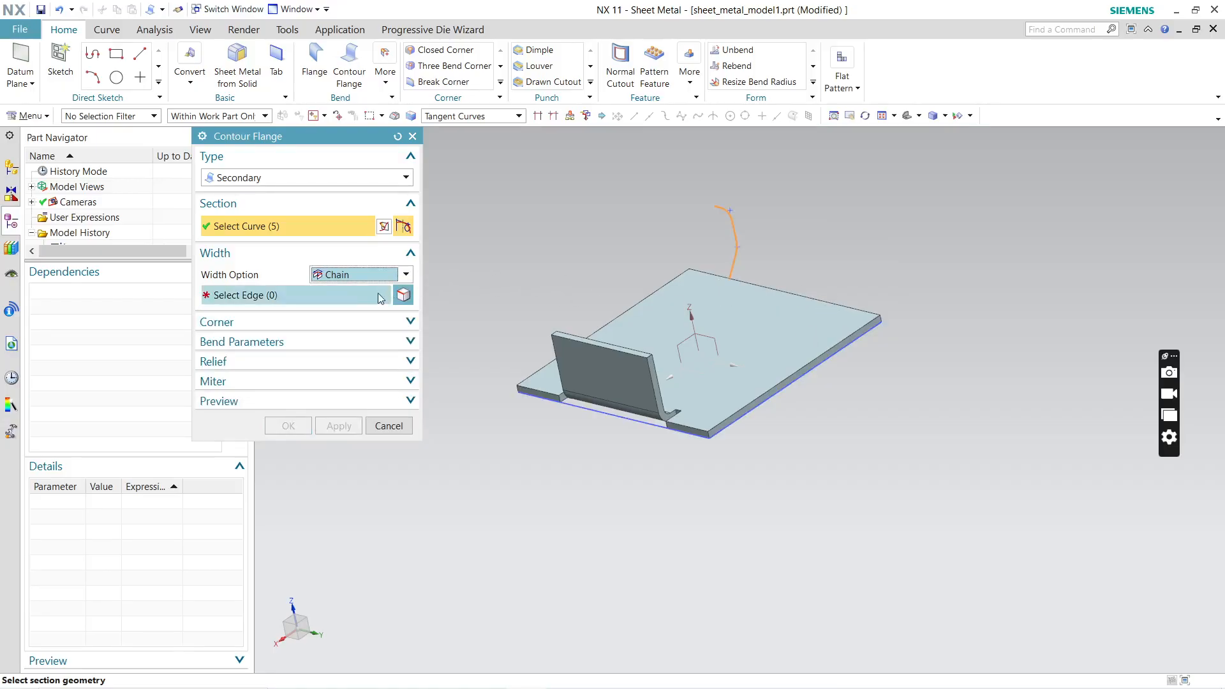
{"action": "left_click", "coordinate": [358, 302]}
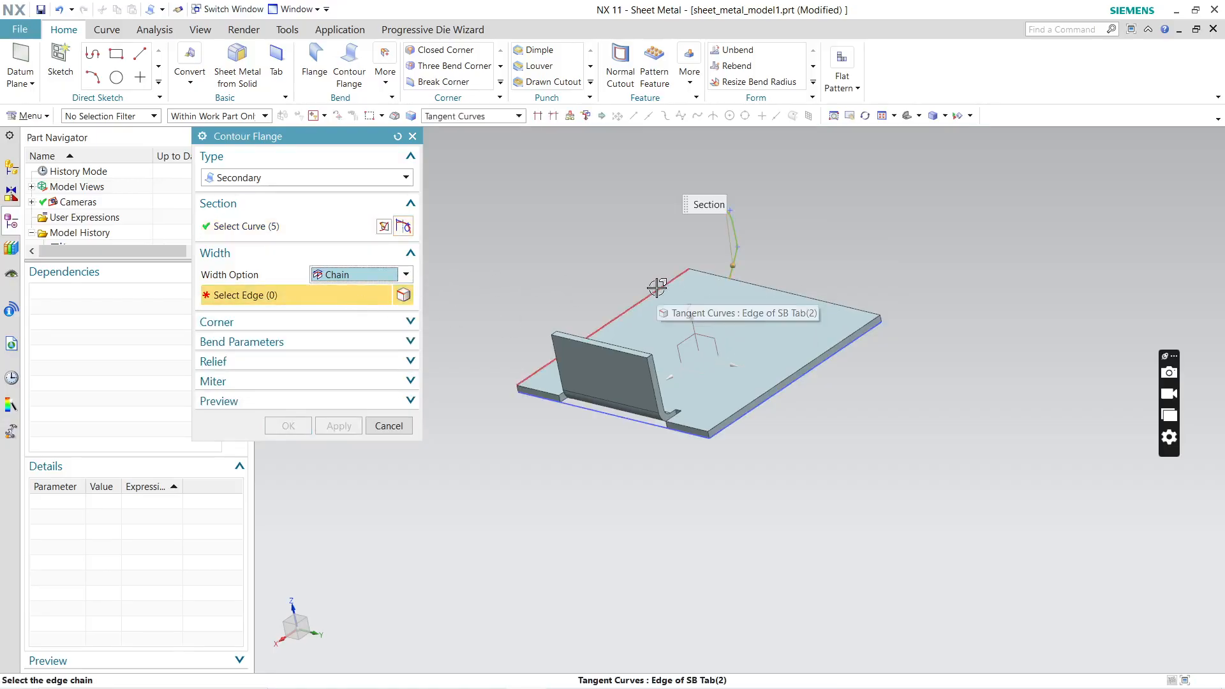
{"action": "left_click", "coordinate": [702, 273]}
{"action": "middle_click_drag", "start_coordinate": [753, 428], "coordinate": [786, 456]}
{"action": "left_click", "coordinate": [334, 426]}
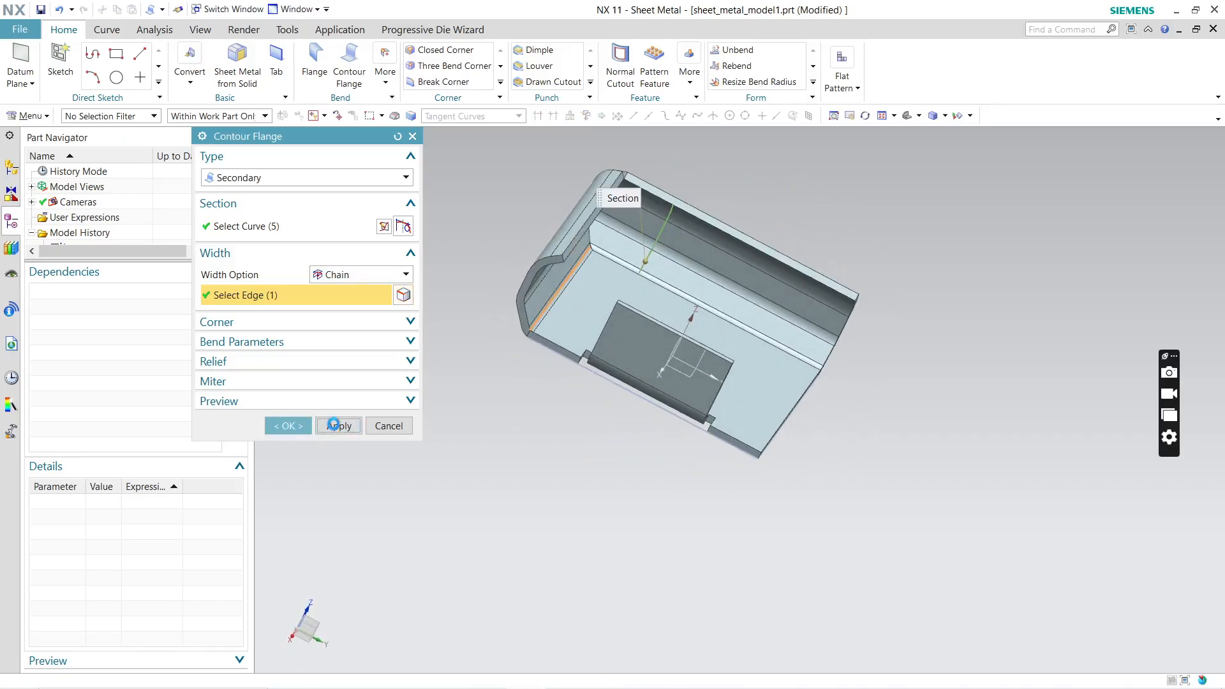
{"action": "left_click", "coordinate": [387, 426]}
{"action": "middle_click_drag", "start_coordinate": [678, 292], "coordinate": [689, 483]}
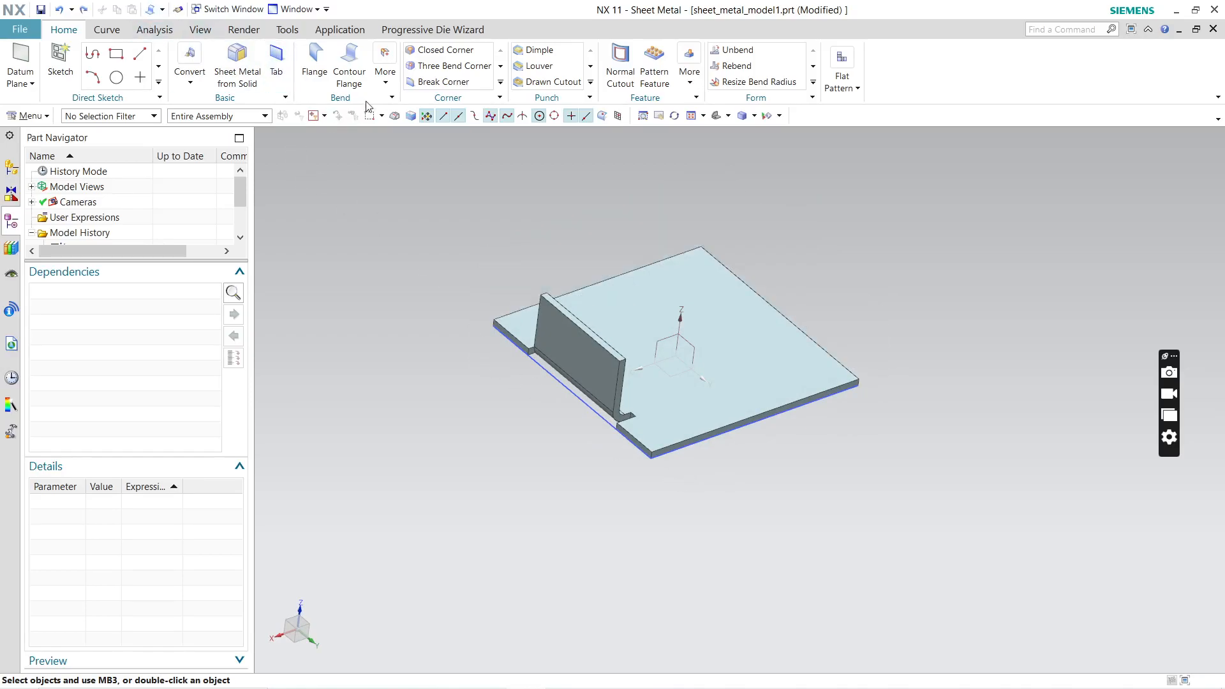
{"action": "left_click", "coordinate": [349, 64]}
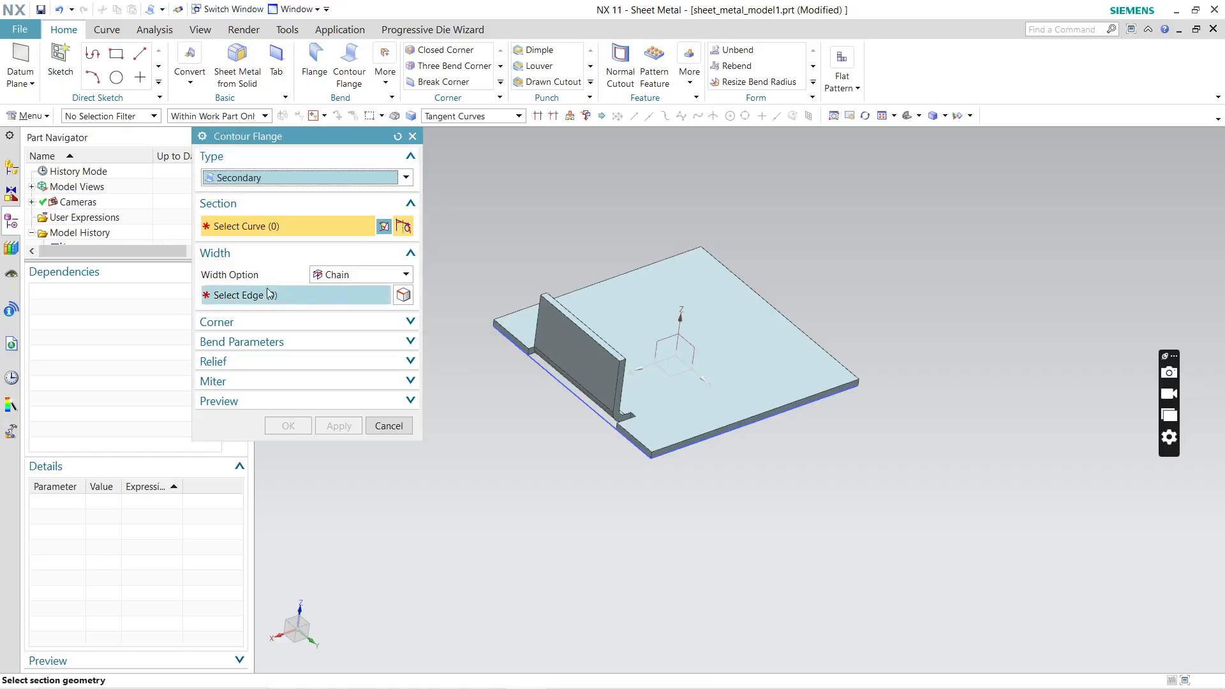
{"action": "left_click", "coordinate": [413, 137]}
Step: Start an S-Type hem flange on the plate's edge opposite the existing flange
{"action": "left_click", "coordinate": [386, 81]}
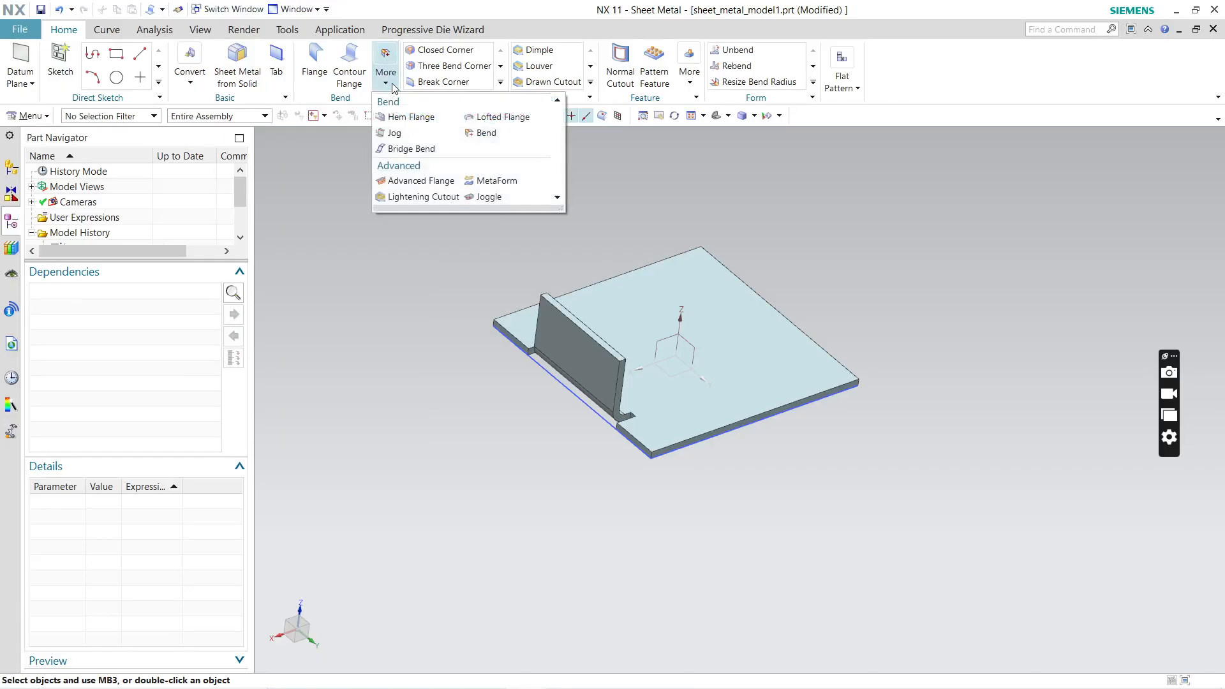
{"action": "left_click", "coordinate": [403, 117]}
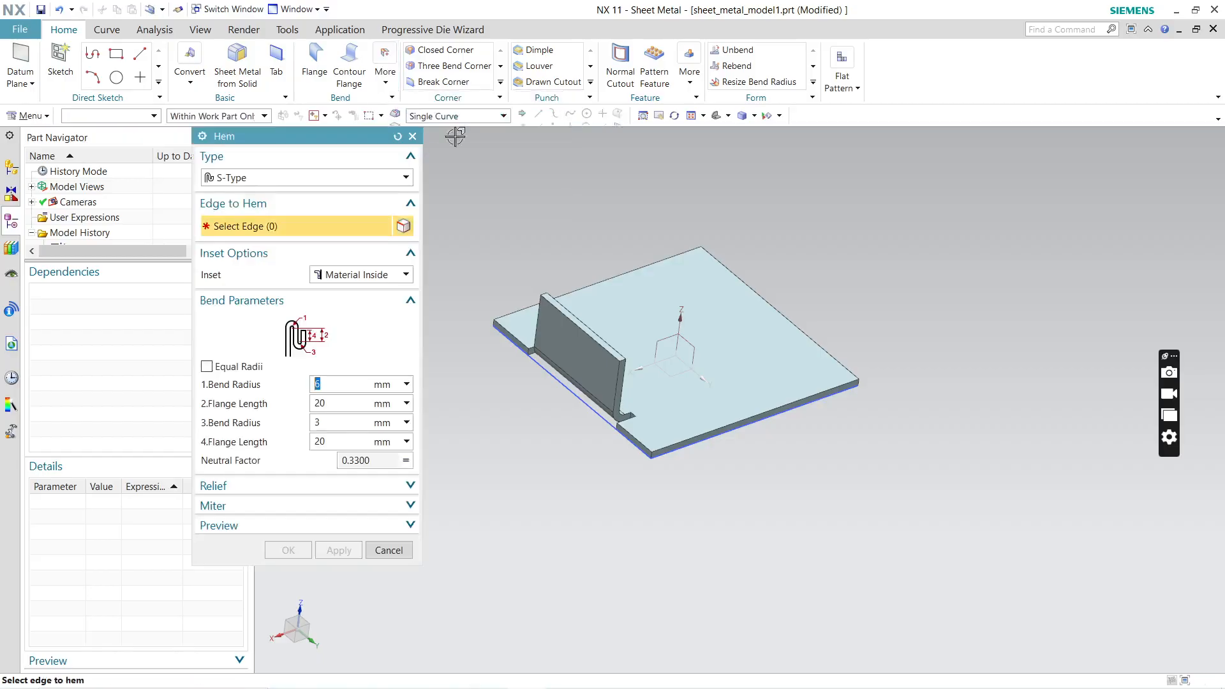
{"action": "left_click", "coordinate": [771, 297]}
{"action": "middle_click_drag", "start_coordinate": [904, 385], "coordinate": [878, 344]}
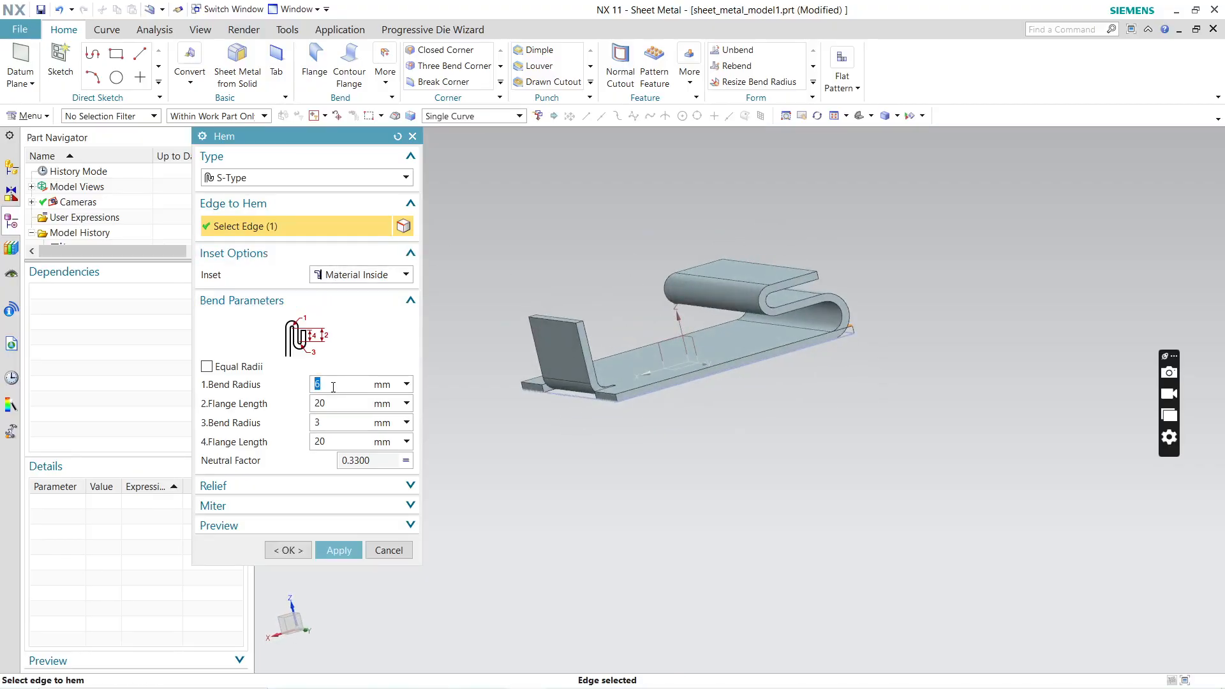
Step: Try the Material Outside inset for the hem, and set its inset to Bend Outside
{"action": "left_click", "coordinate": [375, 277]}
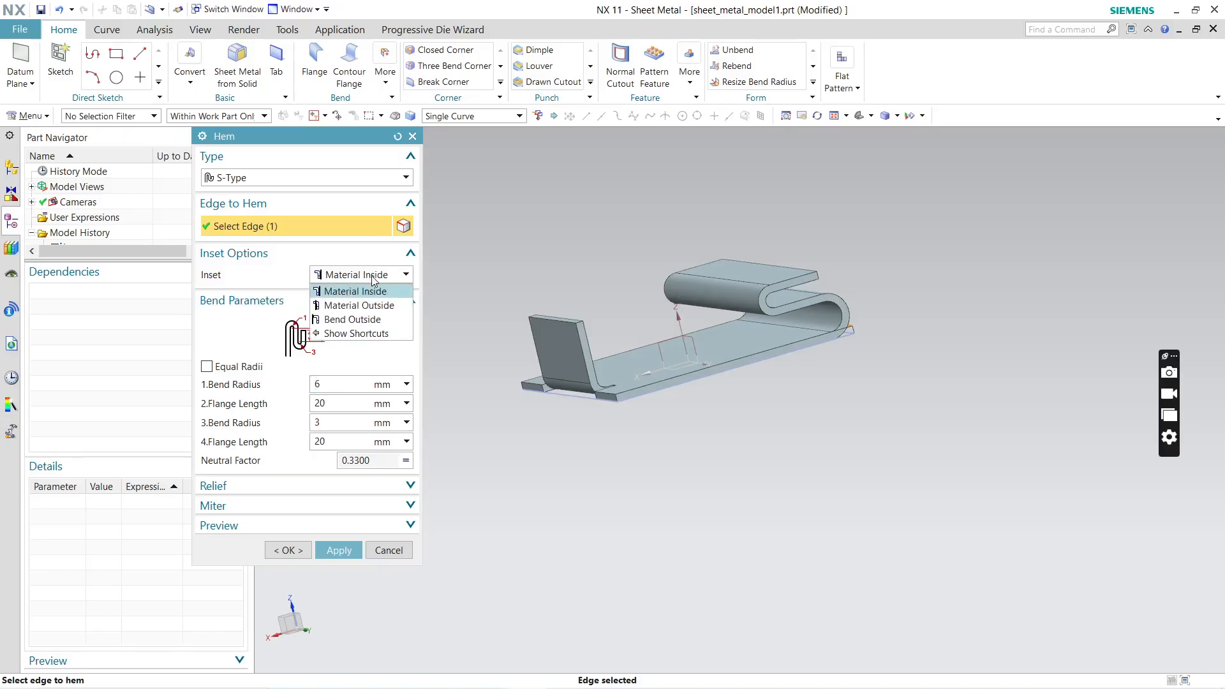
{"action": "left_click", "coordinate": [369, 304]}
{"action": "left_click", "coordinate": [358, 282]}
{"action": "left_click", "coordinate": [356, 318]}
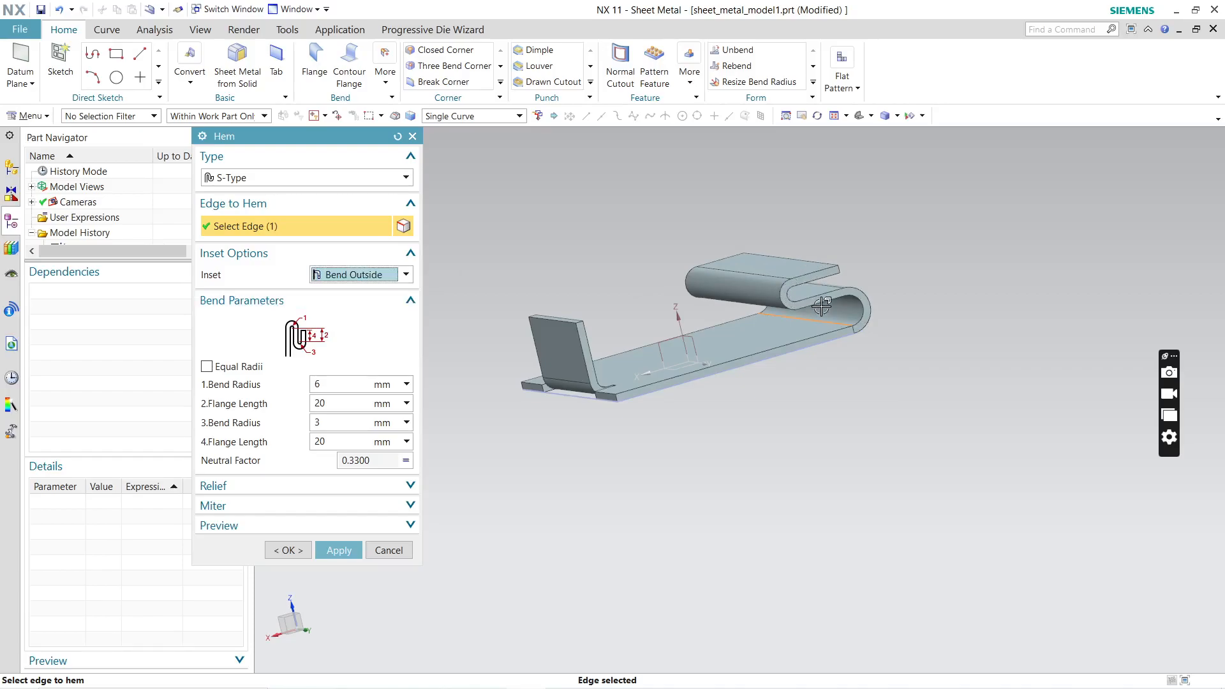
Step: Try 7 mm for the hem's first bend radius, set it to 10 mm, and set the other bend radius to 5 mm
{"action": "left_click", "coordinate": [335, 384]}
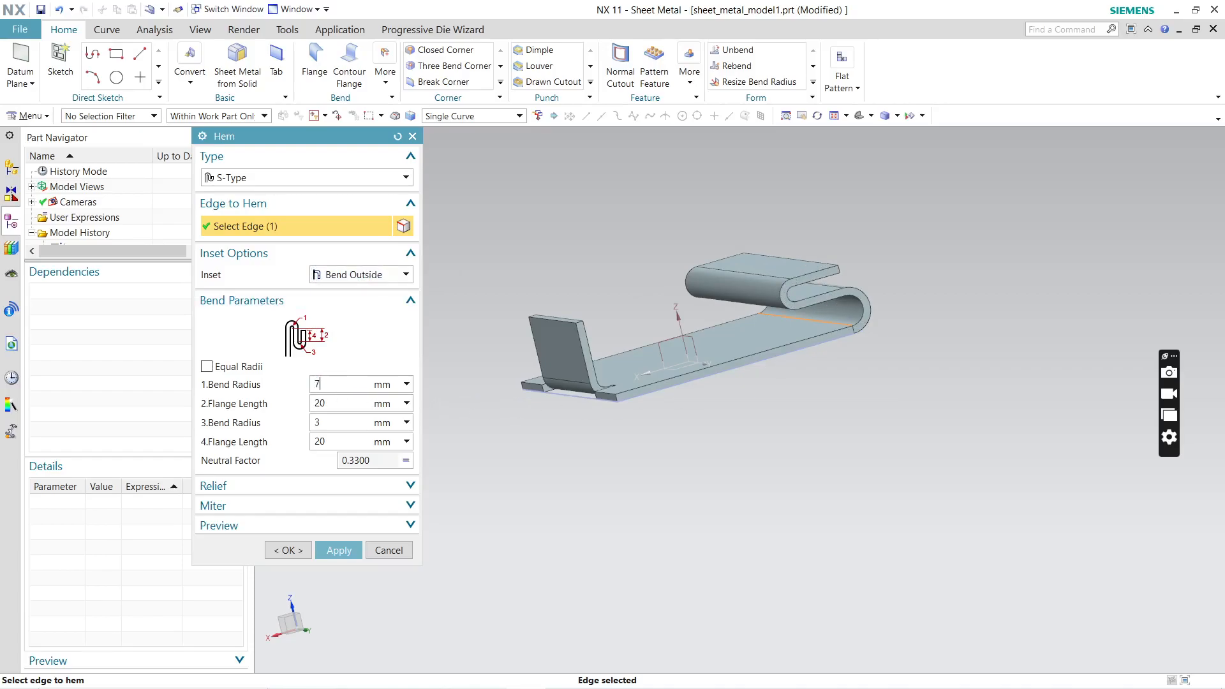
{"action": "key", "text": "Return"}
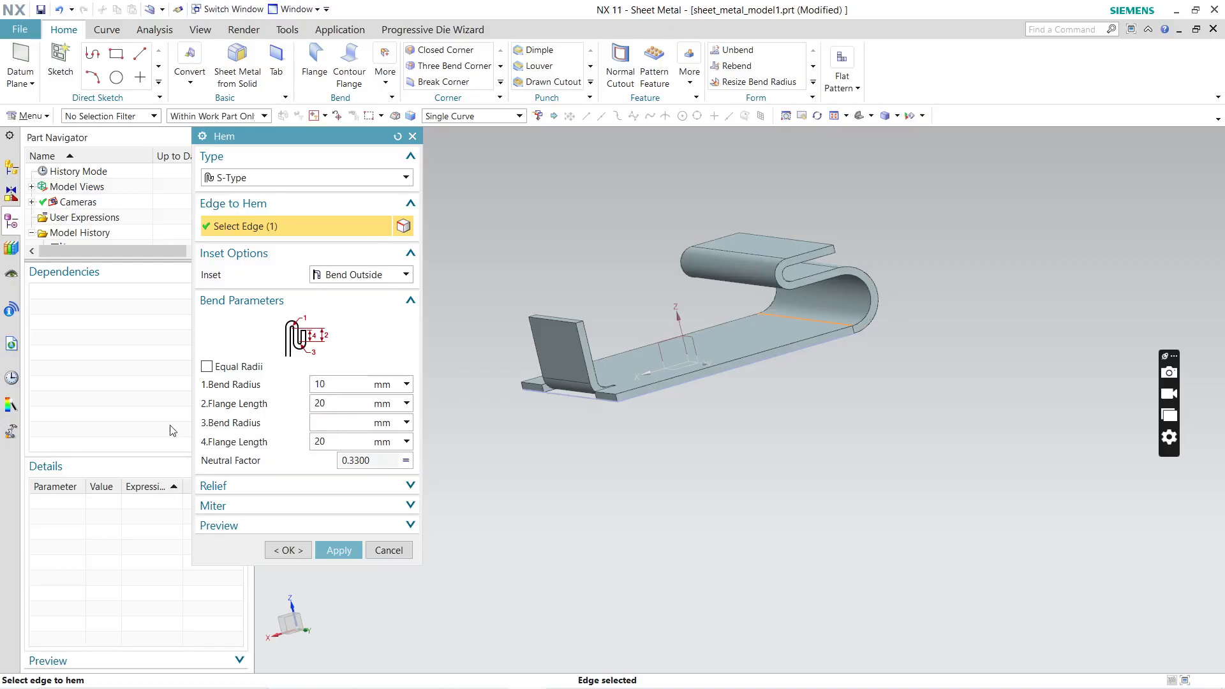
{"action": "type", "text": "0"}
{"action": "key", "text": "Return"}
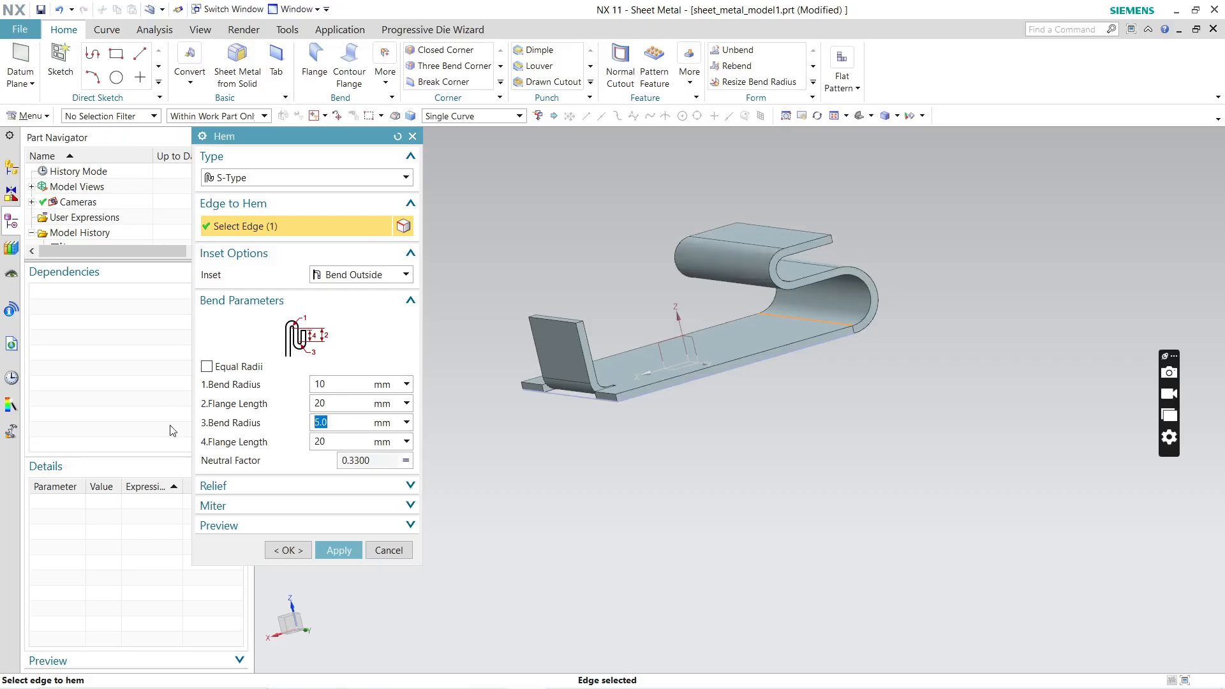
{"action": "mouse_move", "coordinate": [901, 363]}
{"action": "middle_mouse_down"}
{"action": "mouse_move", "coordinate": [883, 402]}
{"action": "mouse_move", "coordinate": [907, 383]}
{"action": "middle_mouse_up"}
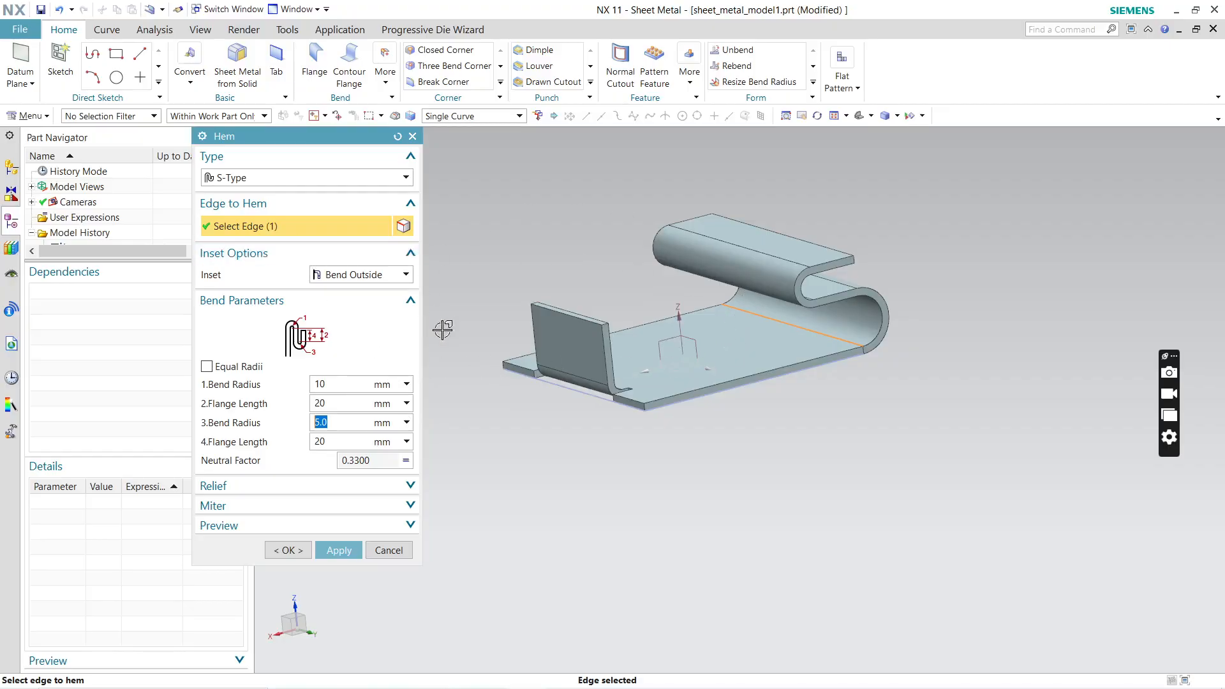
Step: Try the Curl type for the hem on the plate's edge
{"action": "middle_click_drag", "start_coordinate": [650, 469], "coordinate": [792, 435]}
{"action": "left_click", "coordinate": [358, 178]}
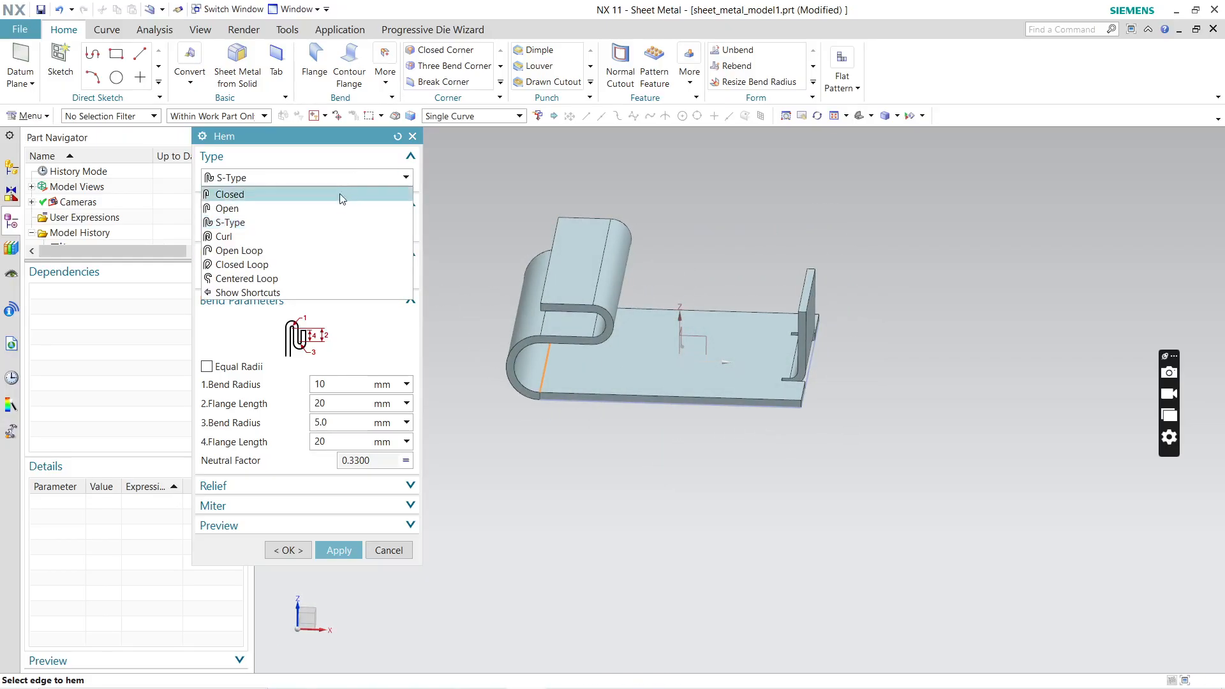
{"action": "left_click", "coordinate": [267, 239]}
{"action": "middle_click_drag", "start_coordinate": [554, 362], "coordinate": [397, 291]}
Step: Set the hem type to Closed with a 20 mm flange length and apply it to the plate's edge
{"action": "left_click", "coordinate": [307, 179]}
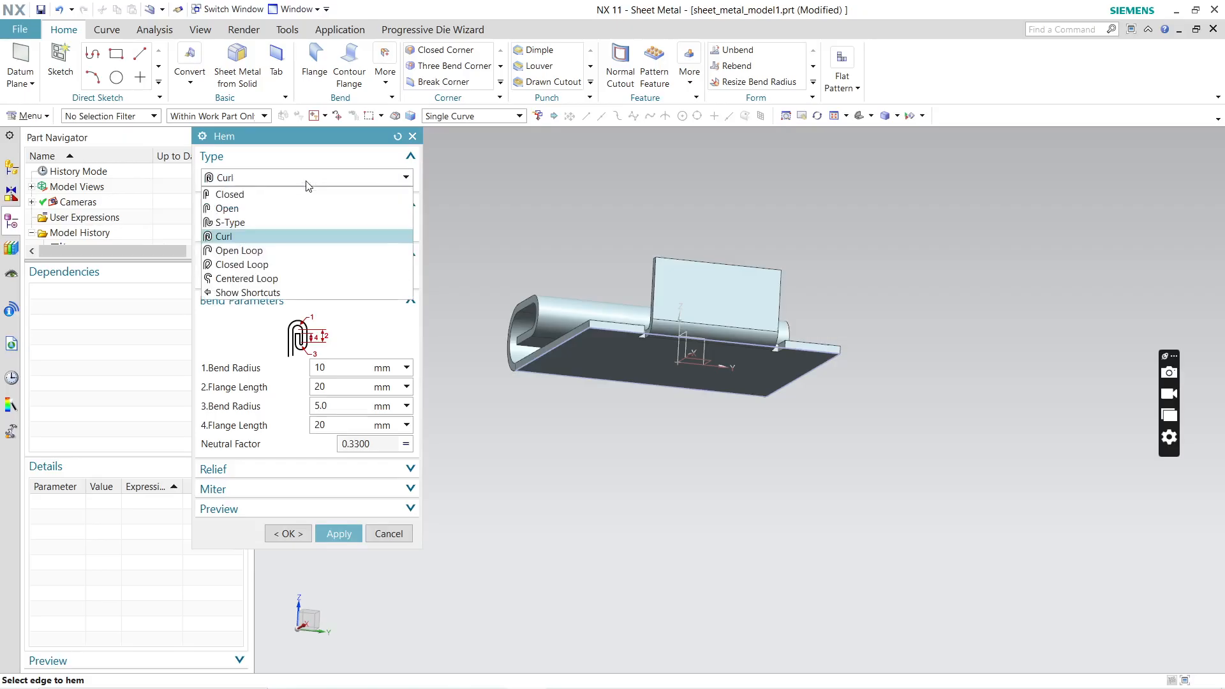
{"action": "left_click", "coordinate": [289, 193]}
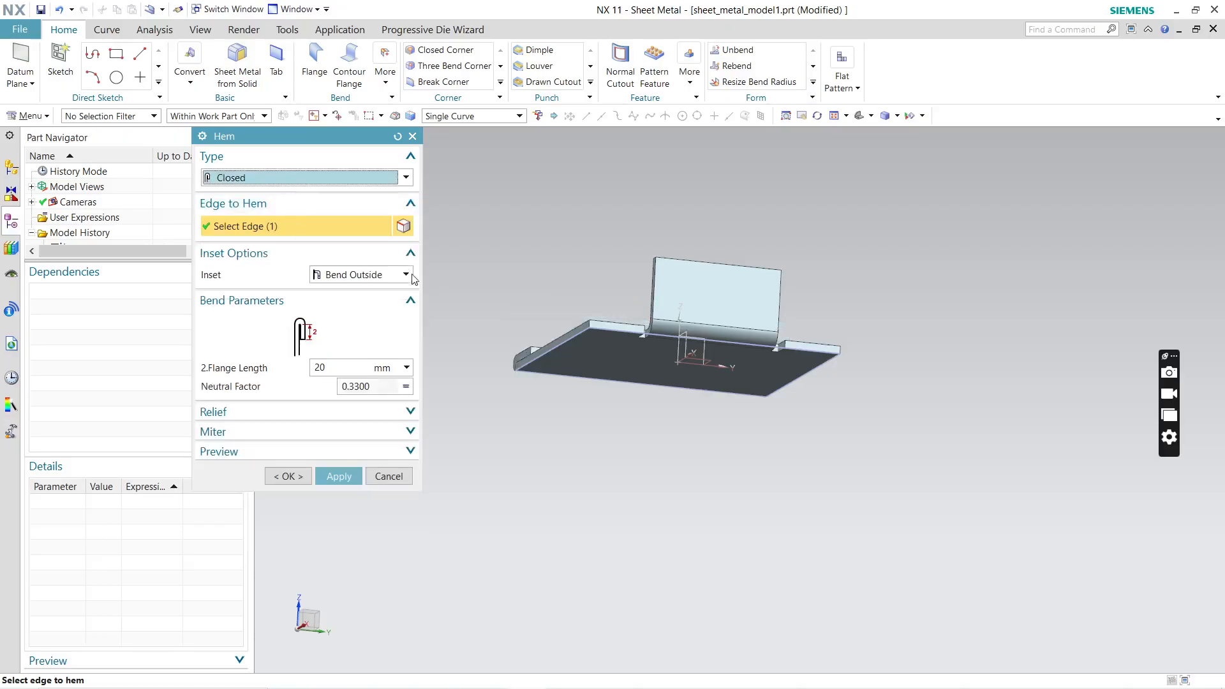
{"action": "middle_click_drag", "start_coordinate": [573, 424], "coordinate": [635, 463]}
Step: Try the Open, S-Type and Curl hem types without selecting an edge
{"action": "left_click", "coordinate": [327, 183]}
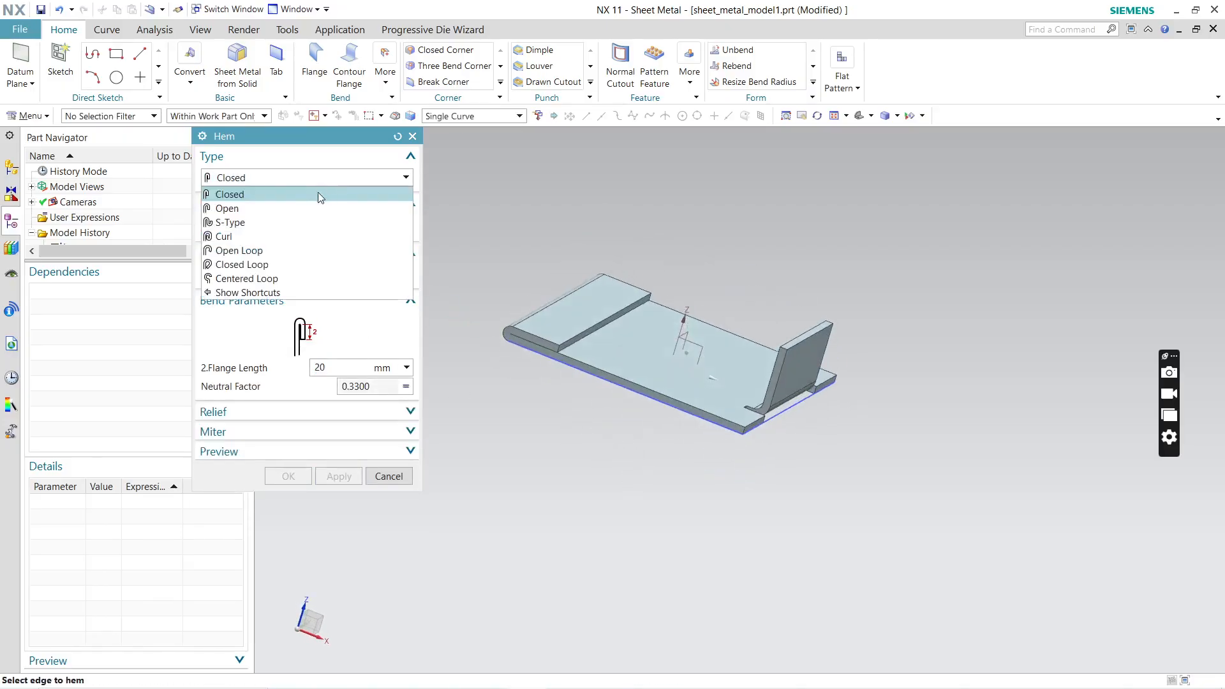
{"action": "left_click", "coordinate": [294, 208]}
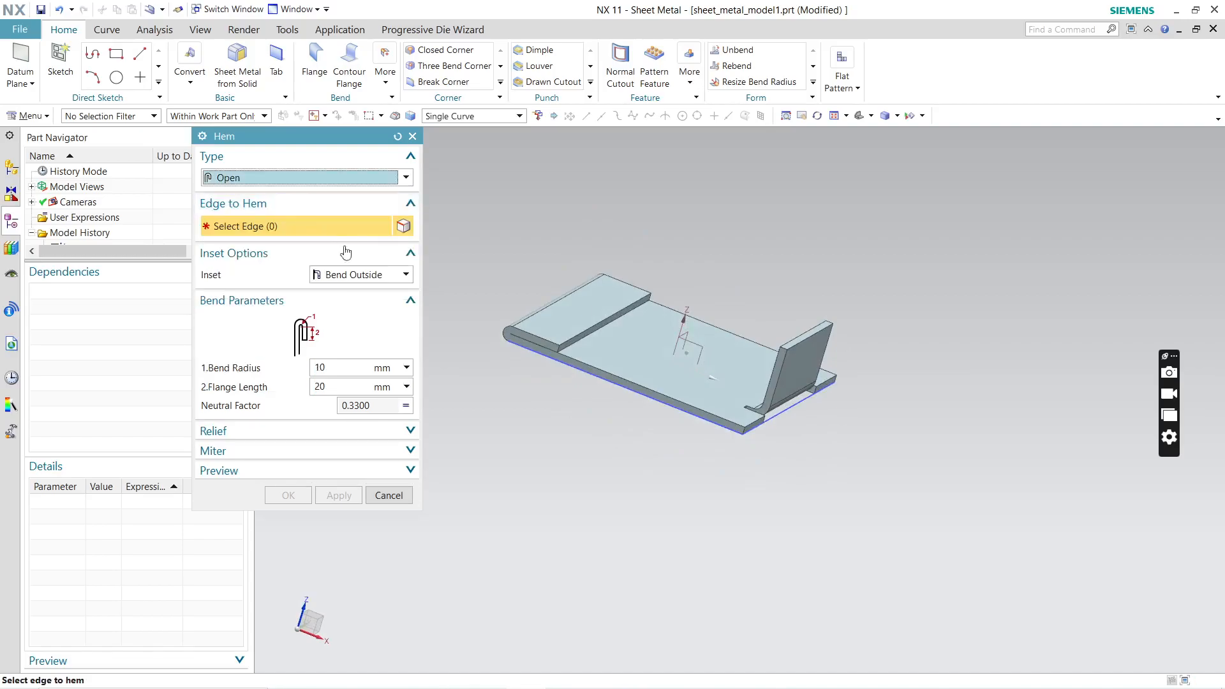
{"action": "left_click", "coordinate": [285, 184]}
{"action": "left_click", "coordinate": [280, 222]}
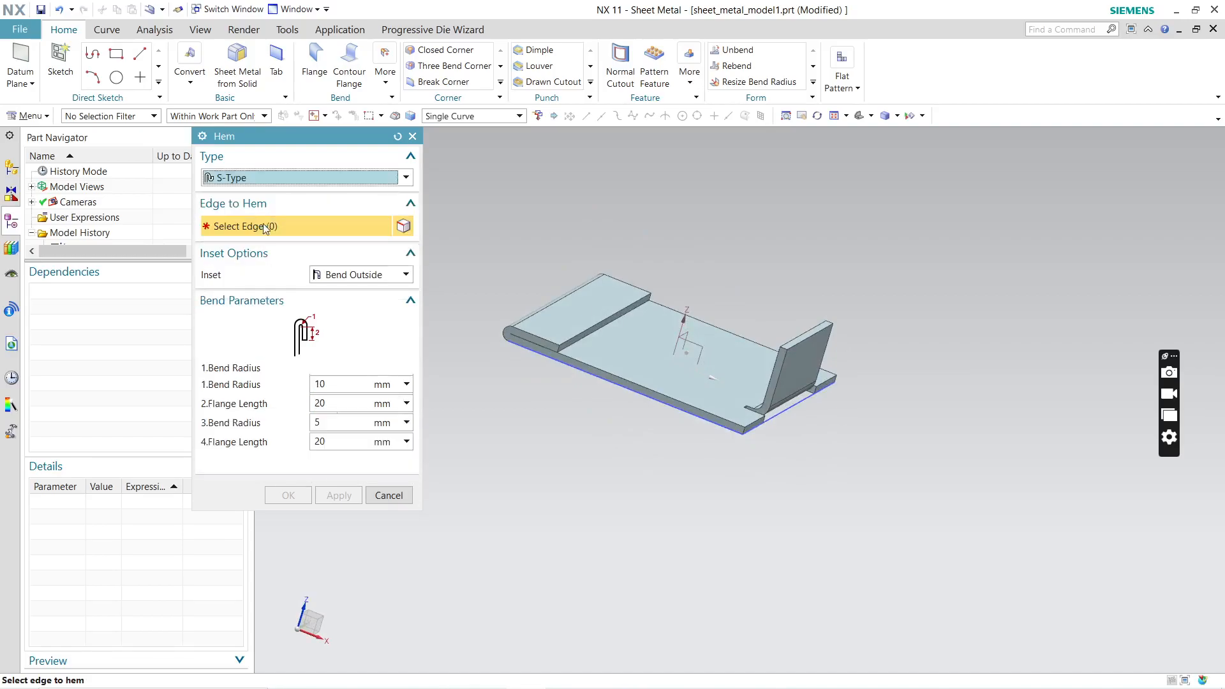
{"action": "left_click", "coordinate": [308, 182]}
{"action": "left_click", "coordinate": [294, 236]}
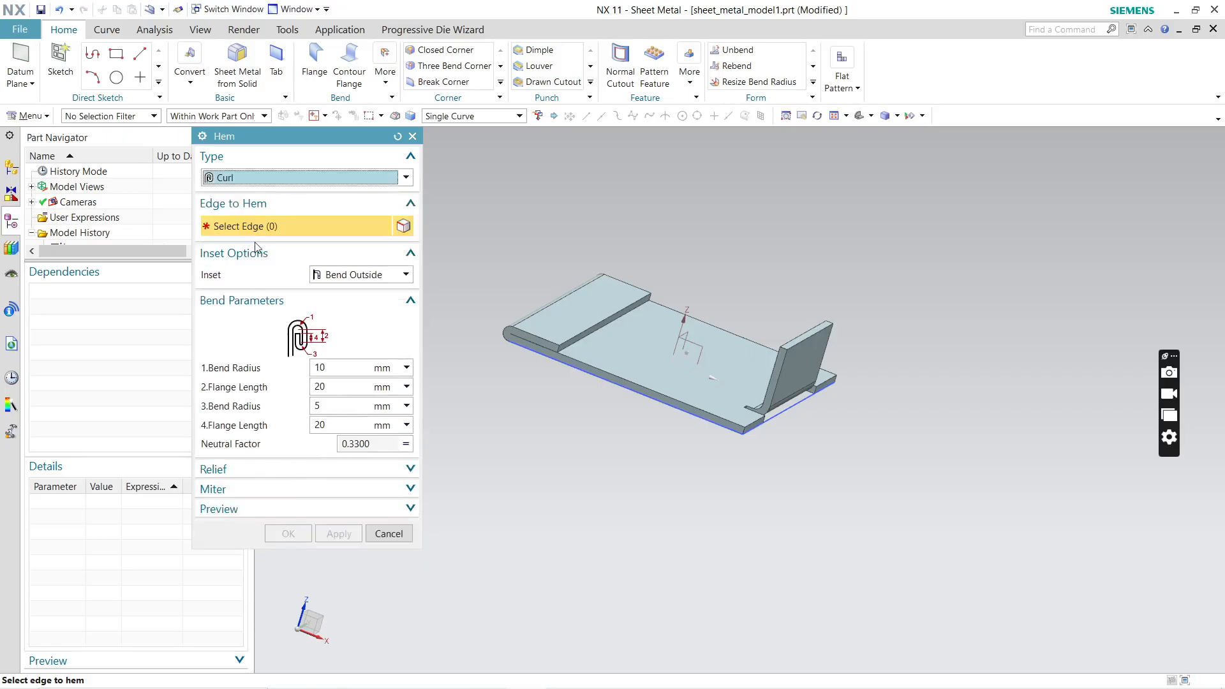
Step: Reset the hem settings to their defaults, restart the Hem command, and select the free end edge of the closed hem
{"action": "left_click", "coordinate": [398, 136]}
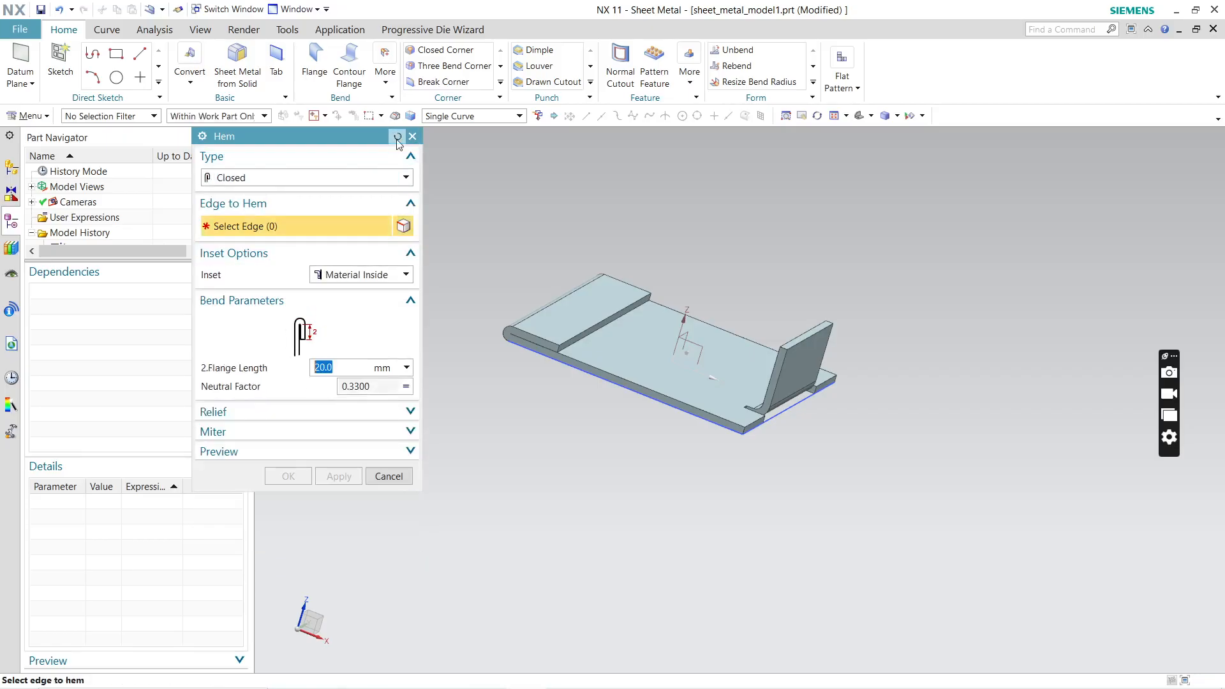
{"action": "left_click", "coordinate": [413, 136]}
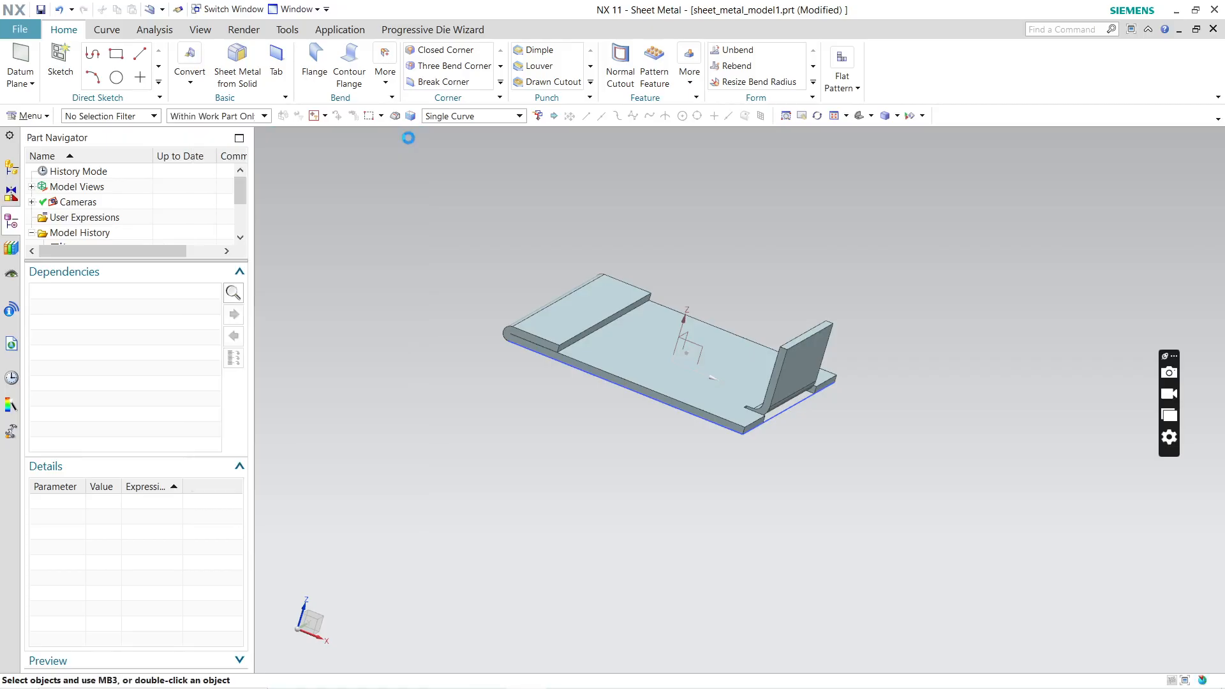
{"action": "left_click", "coordinate": [386, 82]}
{"action": "left_click", "coordinate": [390, 117]}
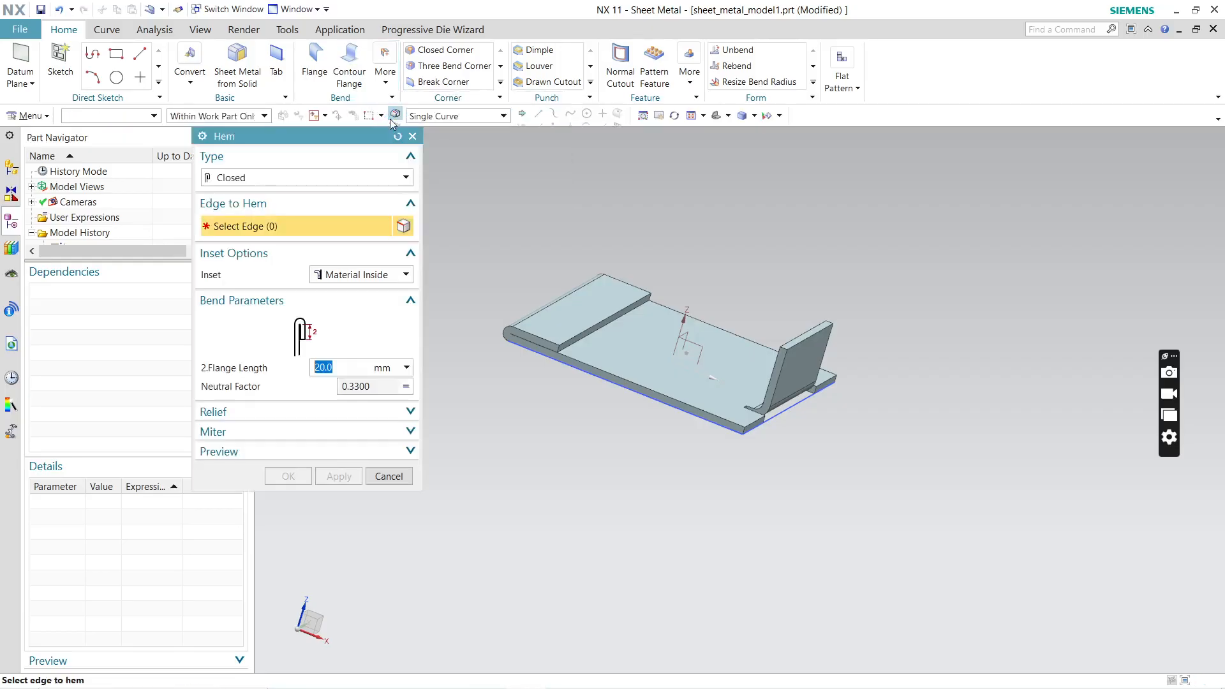
{"action": "left_click", "coordinate": [596, 327]}
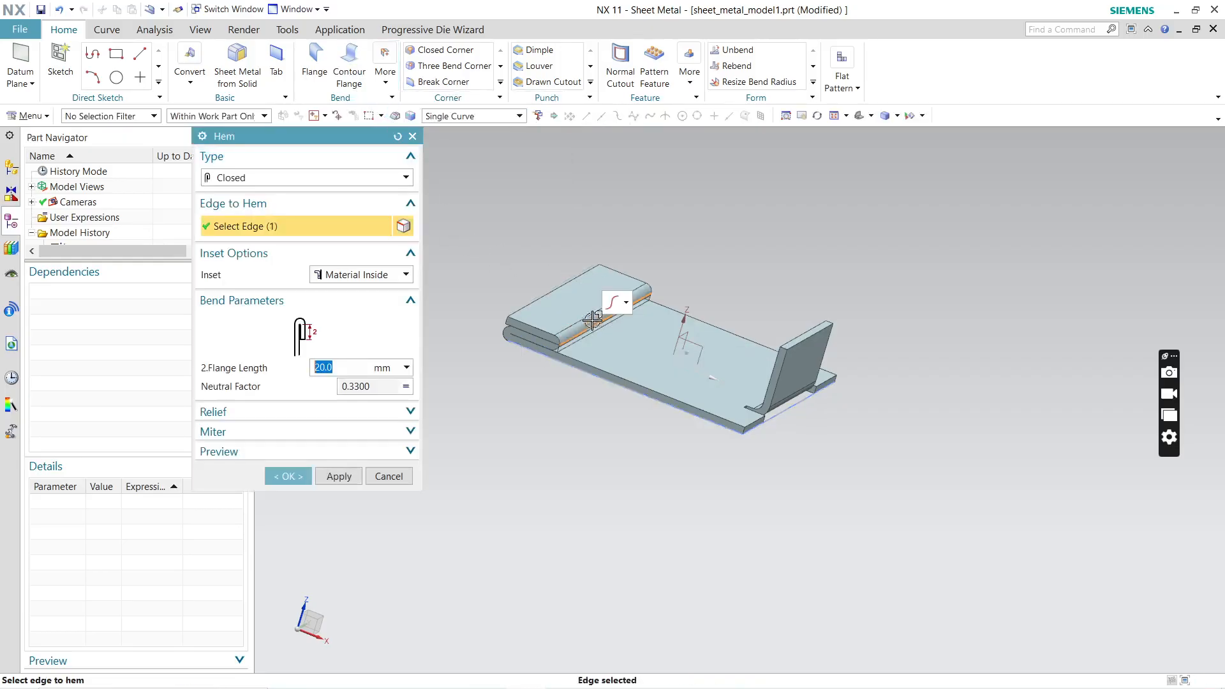
Step: Set the hem type to Open with a 6 mm bend radius and 20 mm flange length, and apply it
{"action": "middle_click_drag", "start_coordinate": [501, 357], "coordinate": [499, 342]}
{"action": "left_click", "coordinate": [336, 179]}
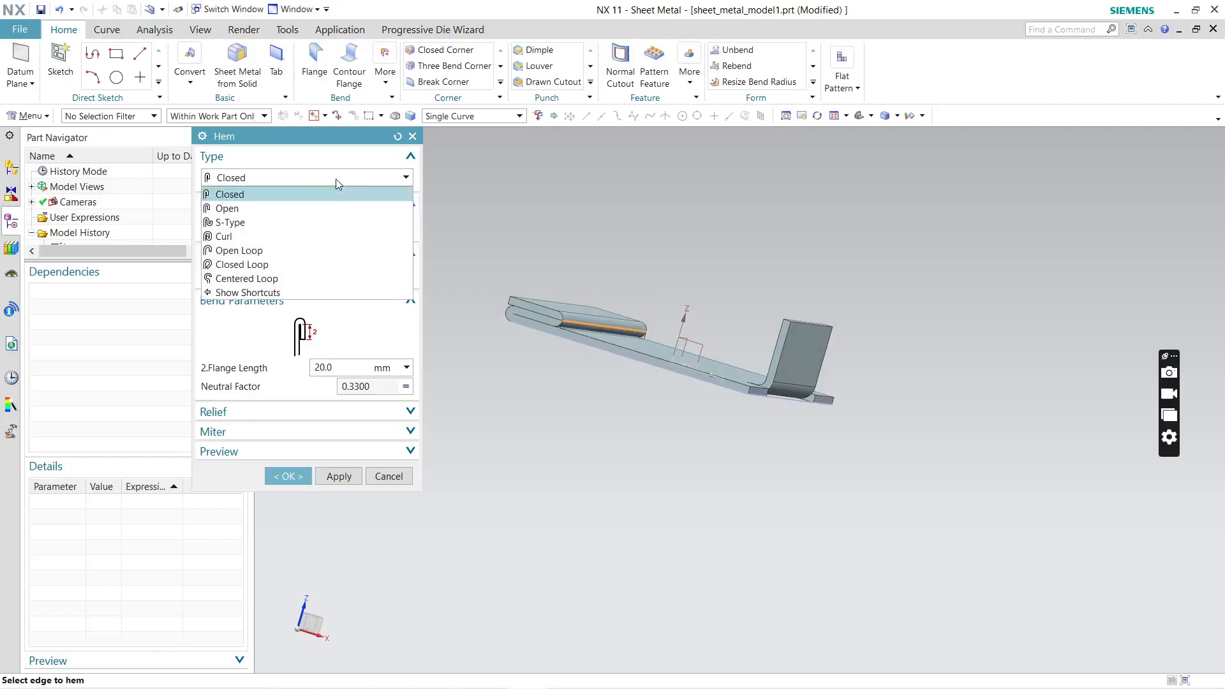
{"action": "left_click", "coordinate": [296, 211]}
{"action": "middle_click_drag", "start_coordinate": [457, 369], "coordinate": [560, 423]}
{"action": "left_click", "coordinate": [339, 496]}
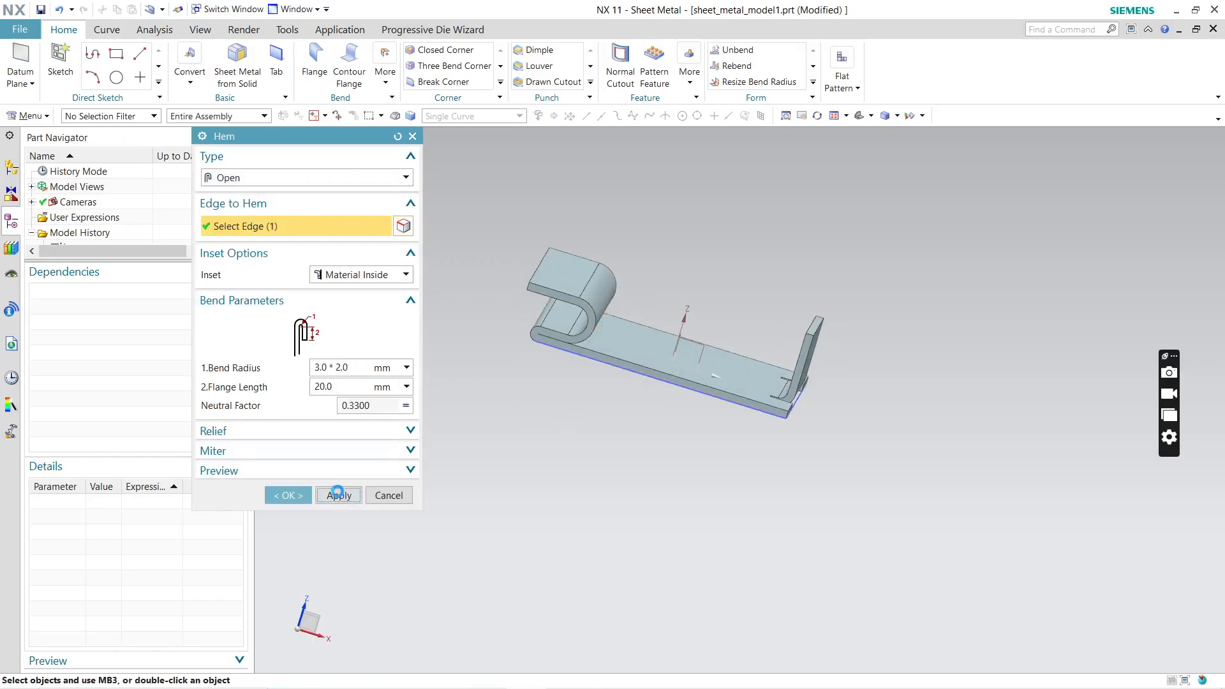
Step: Add an Open hem with 6 mm bend radius and 20 mm flange length to the upright flange's upper edge, and close the command
{"action": "left_click", "coordinate": [818, 340]}
{"action": "middle_click_drag", "start_coordinate": [846, 366], "coordinate": [889, 400]}
{"action": "left_click", "coordinate": [356, 492]}
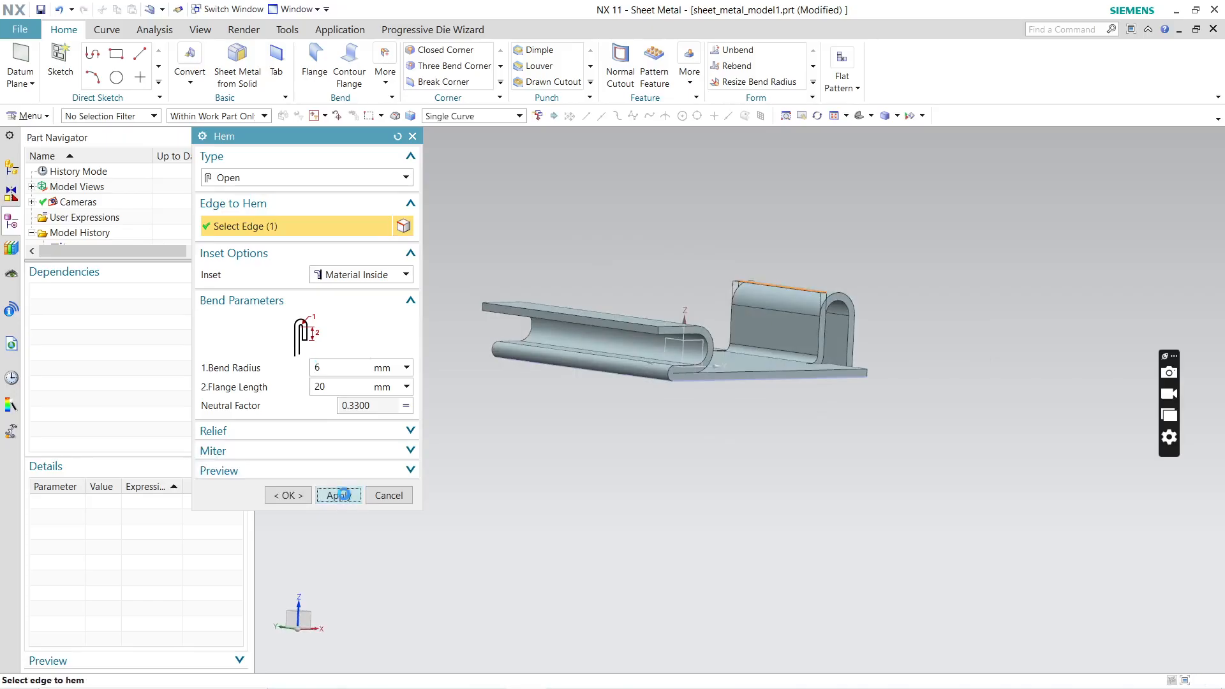
{"action": "left_click", "coordinate": [390, 495]}
{"action": "middle_click_drag", "start_coordinate": [768, 415], "coordinate": [504, 519]}
{"action": "scroll", "coordinate": [615, 241], "scroll_direction": "up", "scroll_amount": 4}
{"action": "scroll", "coordinate": [637, 313], "scroll_direction": "down", "scroll_amount": 4}
{"action": "middle_click_drag", "start_coordinate": [832, 326], "coordinate": [795, 407]}
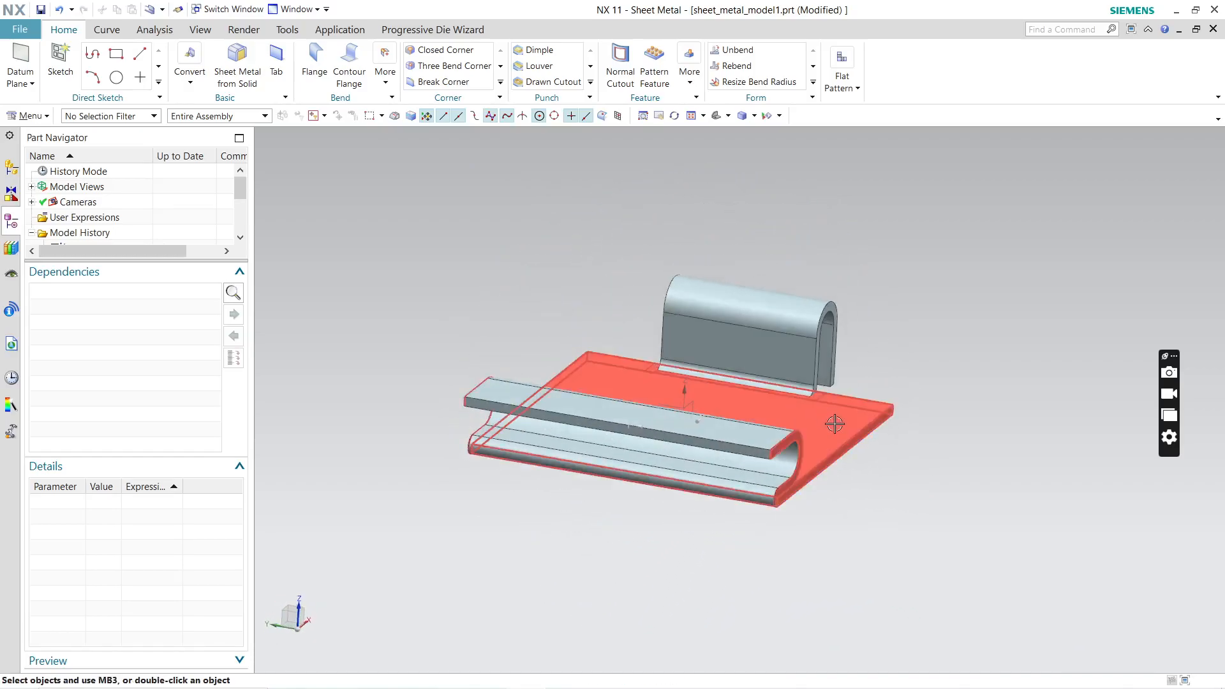
{"action": "left_click", "coordinate": [385, 83]}
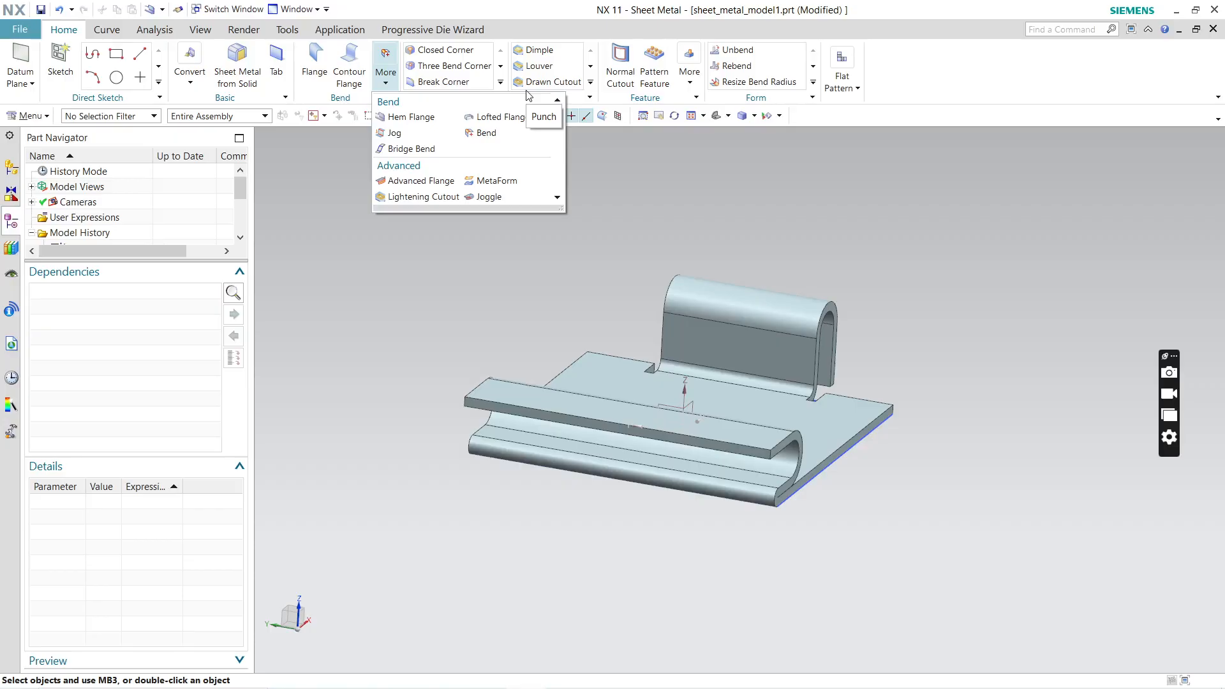
Step: Create a flat pattern using the curved face of the upright flange's hem as the upward face
{"action": "left_click", "coordinate": [858, 90]}
{"action": "left_click", "coordinate": [865, 129]}
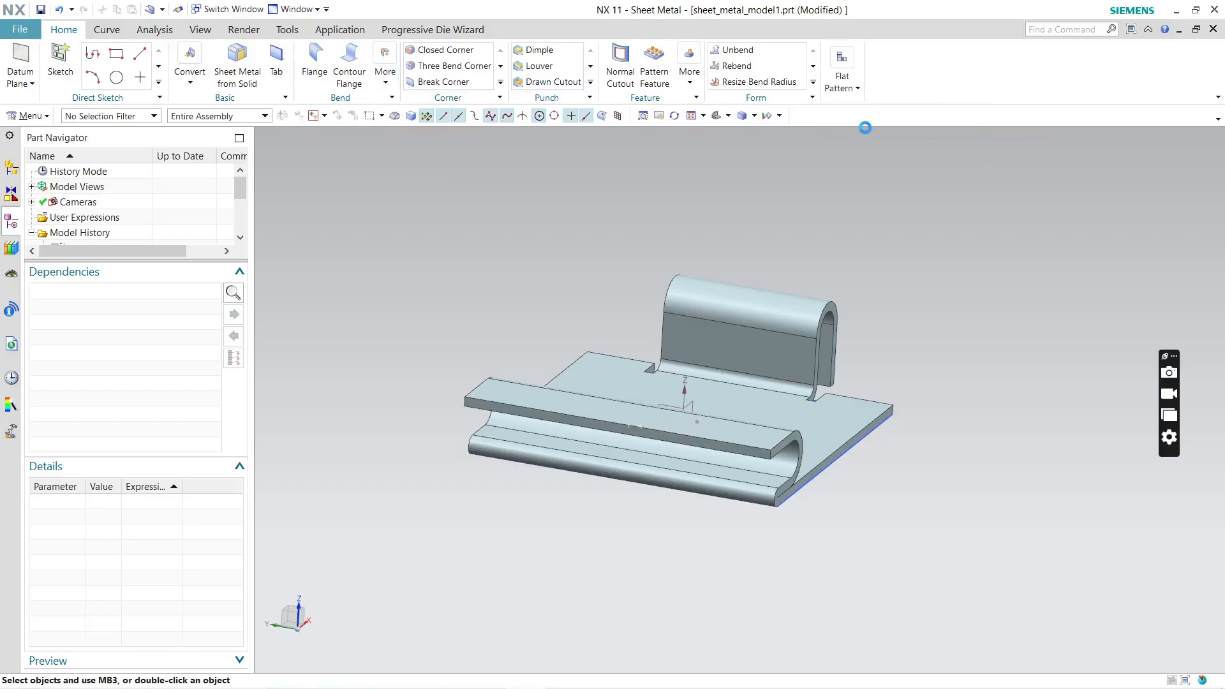
{"action": "left_click", "coordinate": [780, 310]}
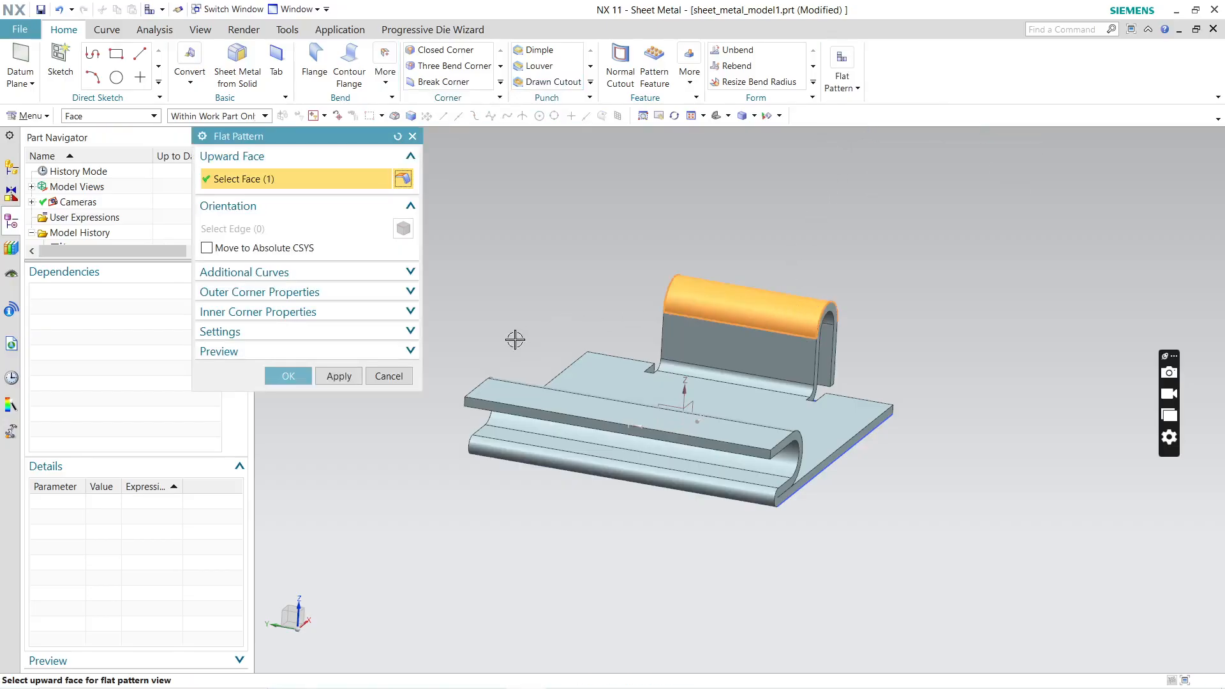
{"action": "left_click", "coordinate": [349, 376]}
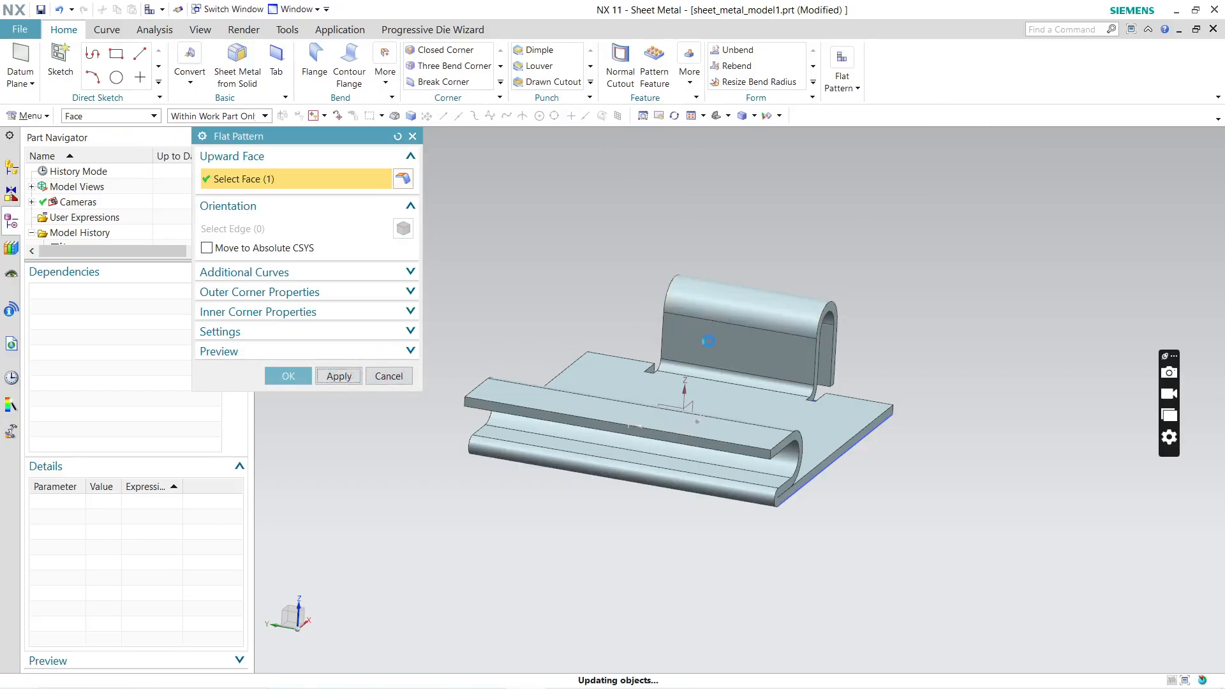
{"action": "left_click", "coordinate": [612, 378]}
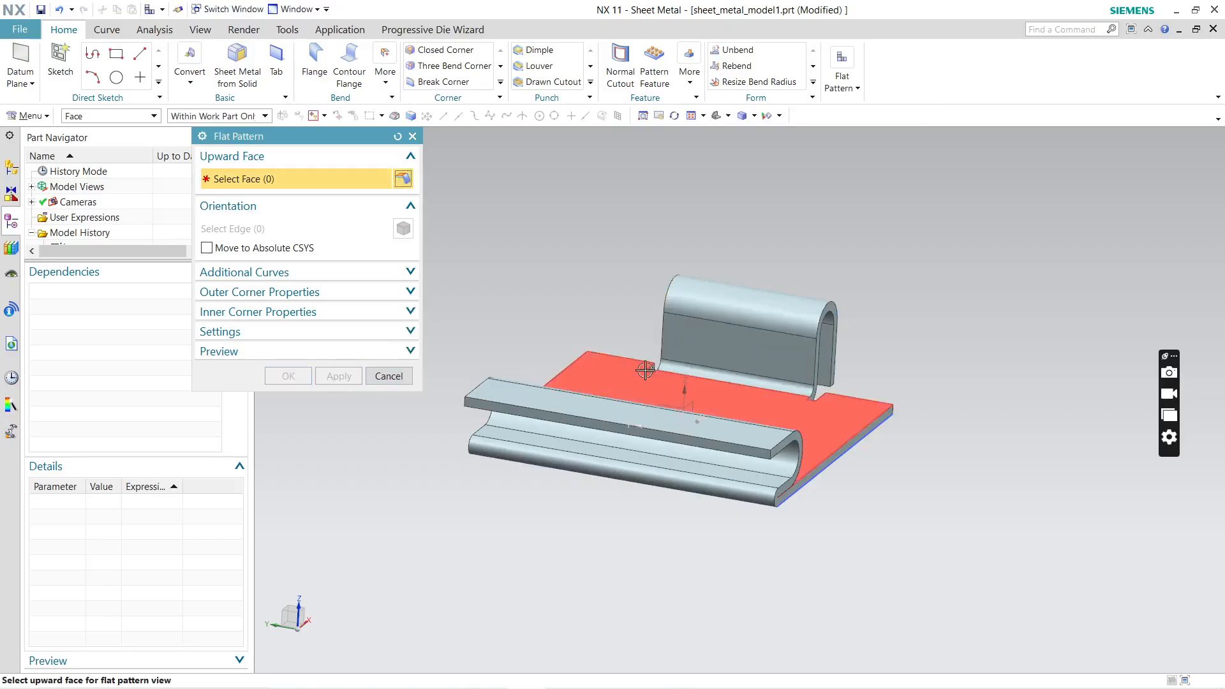
{"action": "middle_click_drag", "start_coordinate": [743, 358], "coordinate": [772, 344]}
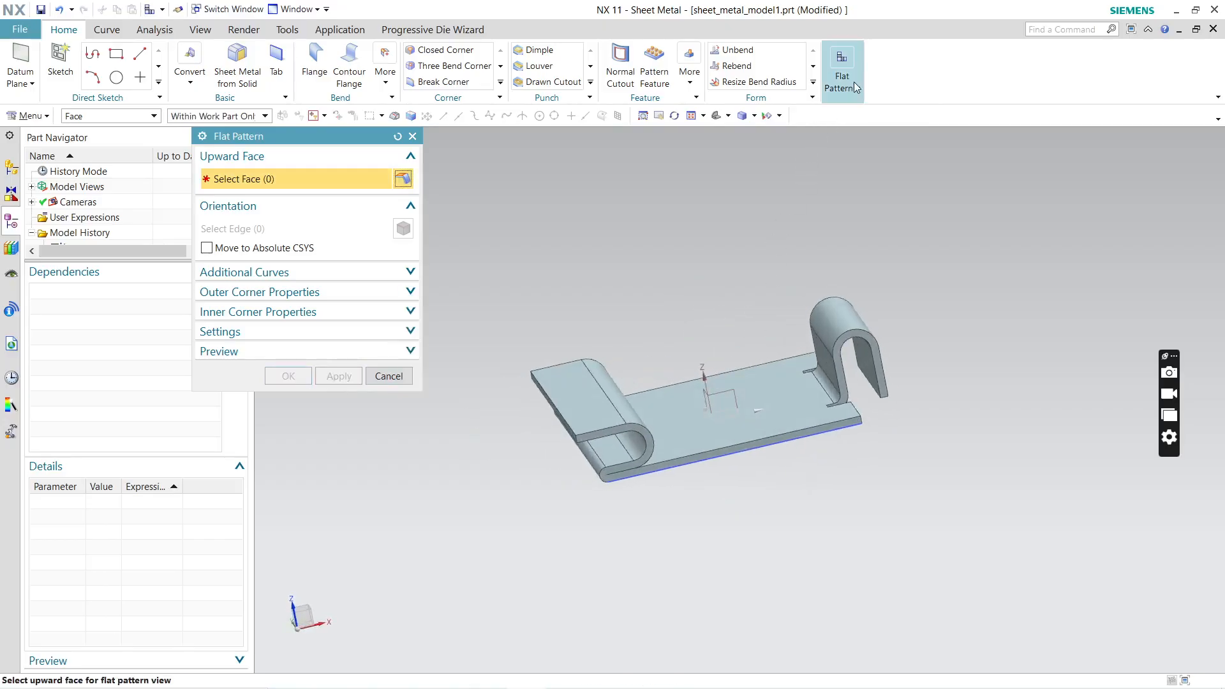
{"action": "left_click", "coordinate": [858, 88]}
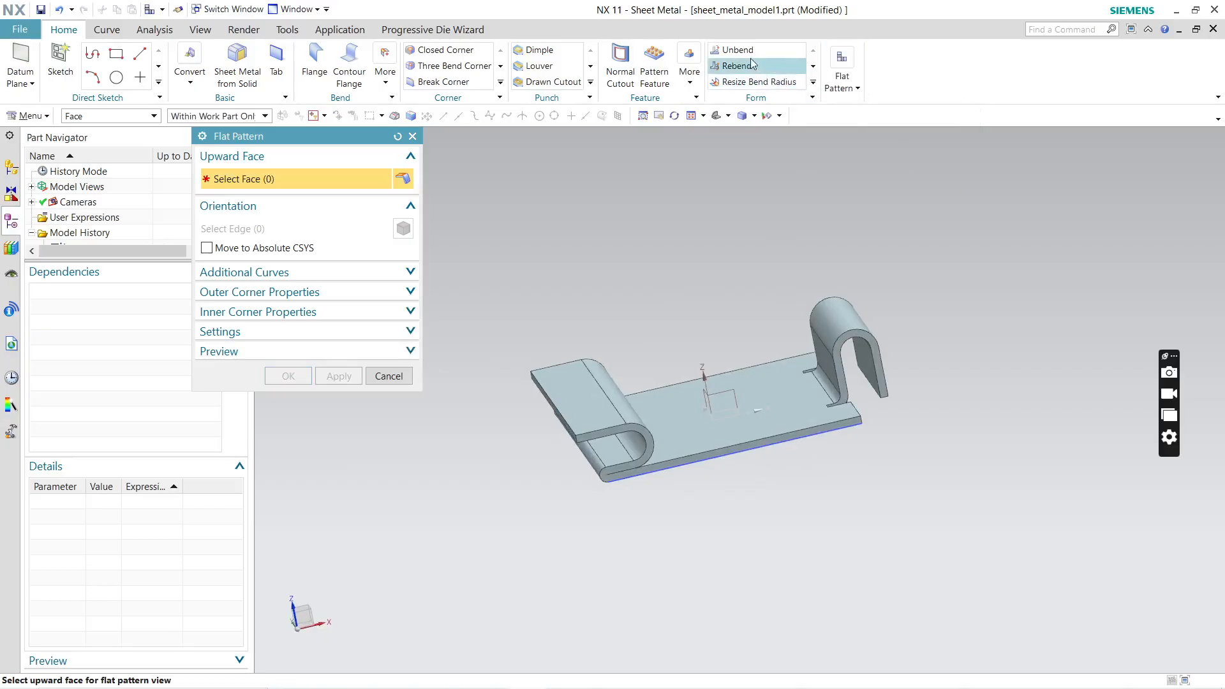
Step: Unbend the curved face of the upright flange's hem, holding the hem's outer leg stationary, and close the command
{"action": "left_click", "coordinate": [735, 49]}
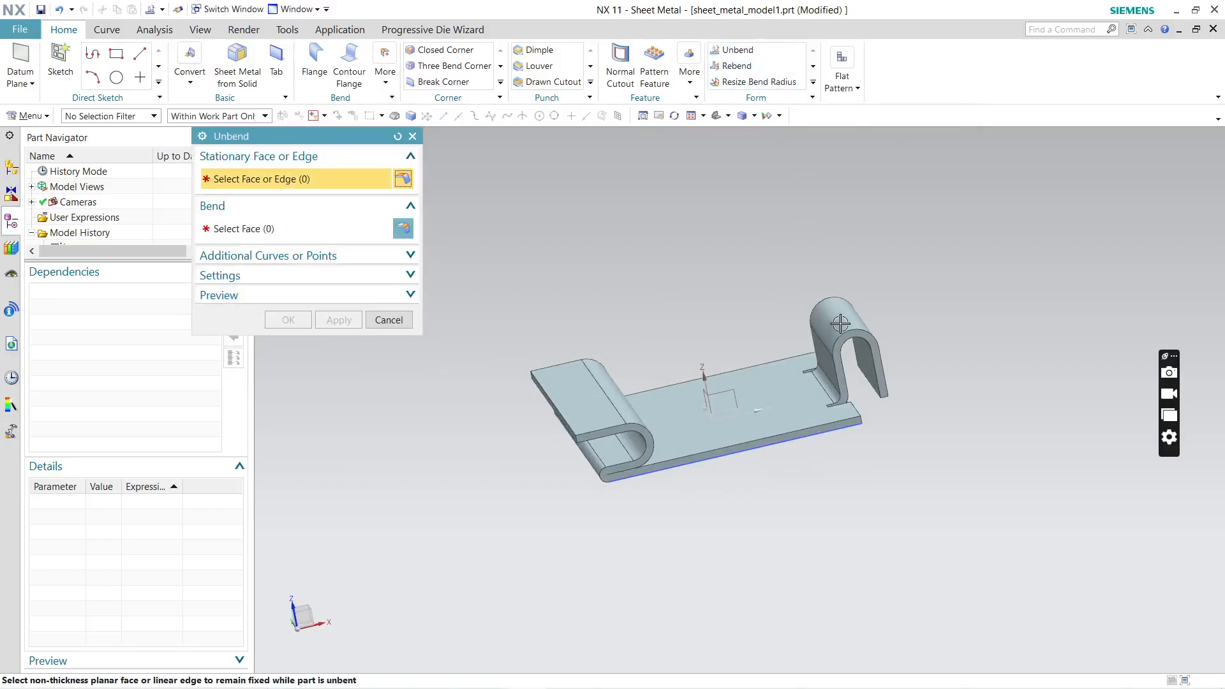
{"action": "middle_click_drag", "start_coordinate": [906, 391], "coordinate": [807, 337]}
{"action": "left_click", "coordinate": [811, 368]}
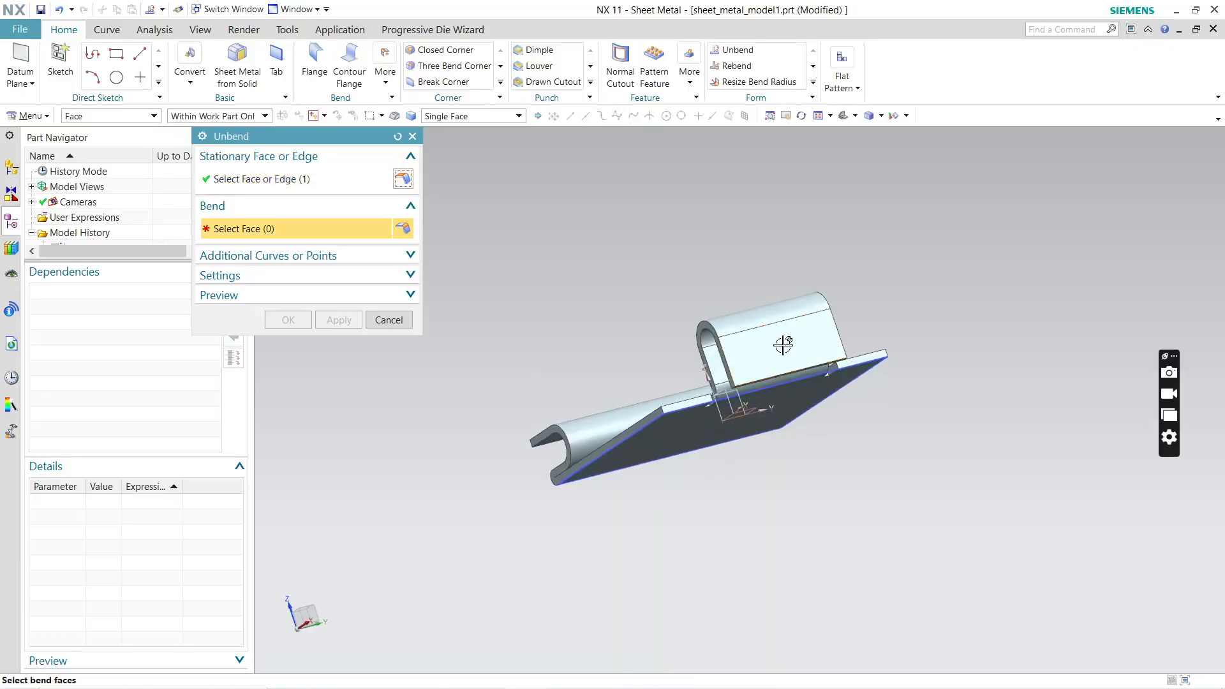
{"action": "left_click", "coordinate": [697, 333]}
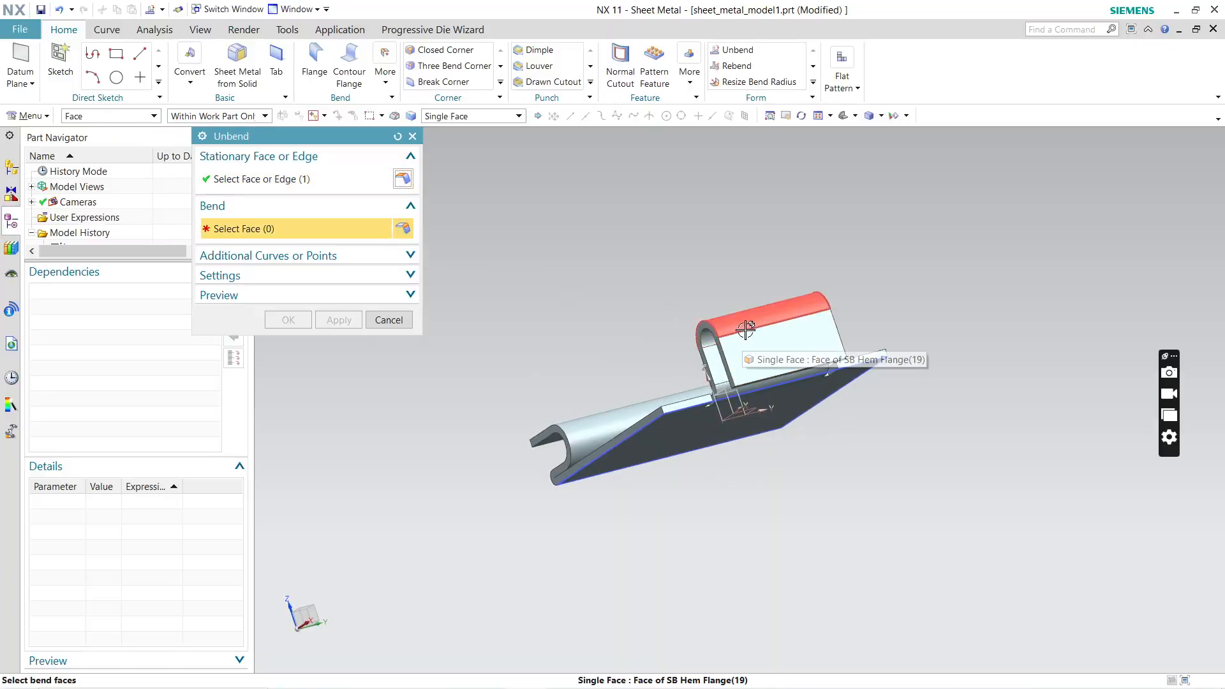
{"action": "left_click", "coordinate": [744, 331]}
{"action": "middle_click_drag", "start_coordinate": [789, 359], "coordinate": [931, 303]}
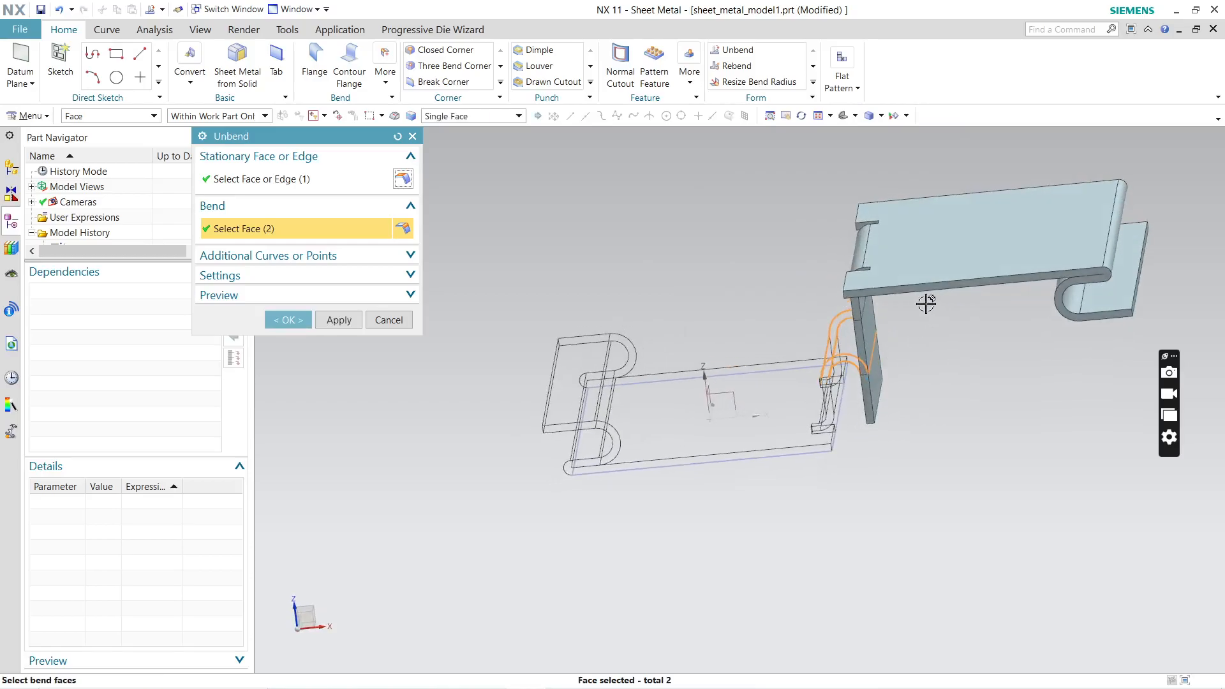
{"action": "left_click", "coordinate": [360, 330]}
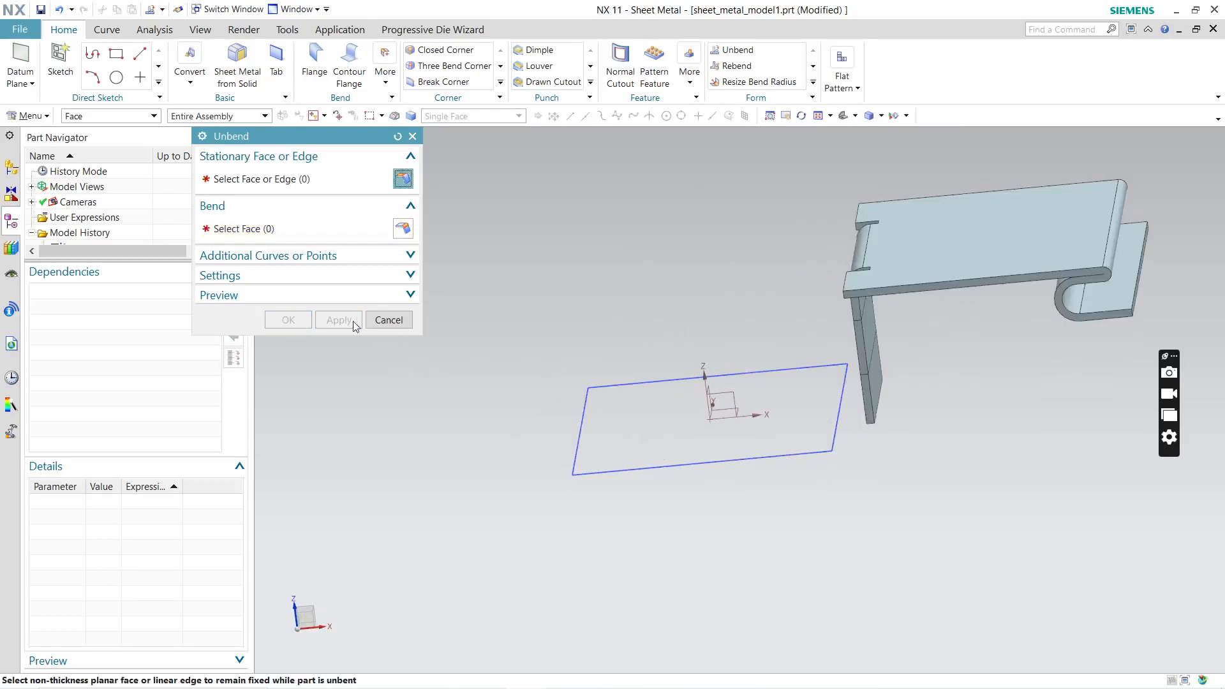
{"action": "middle_click_drag", "start_coordinate": [963, 370], "coordinate": [932, 392]}
{"action": "left_click", "coordinate": [388, 320]}
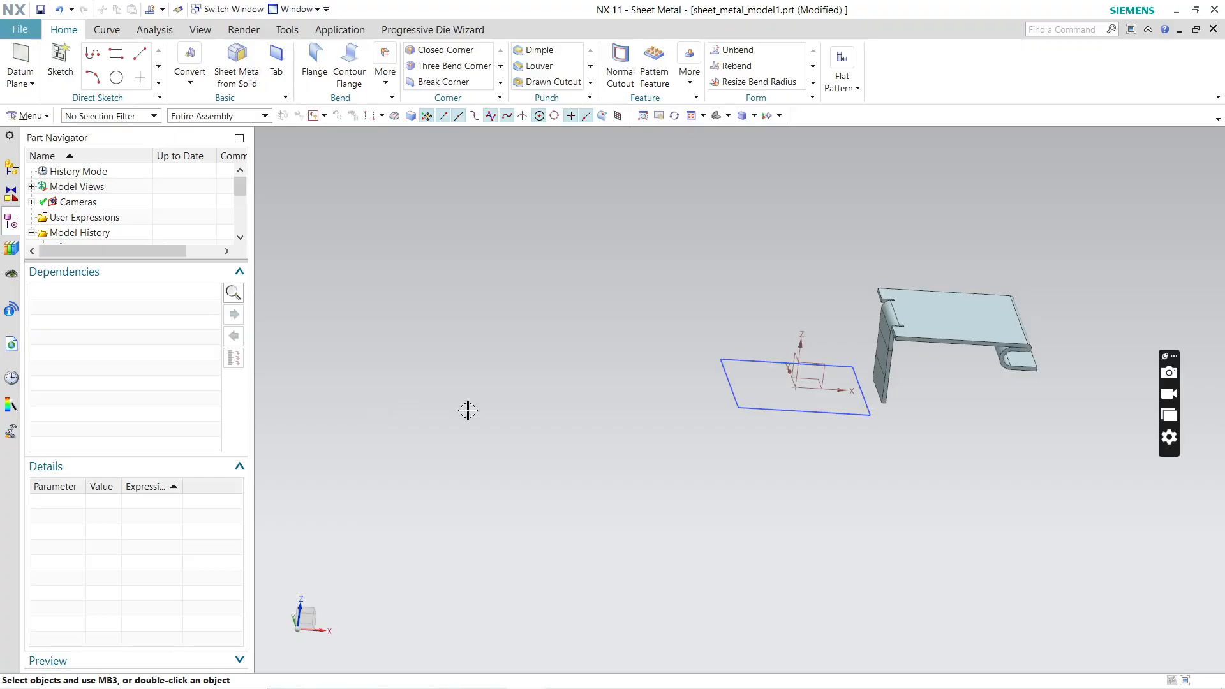
{"action": "mouse_move", "coordinate": [664, 688]}
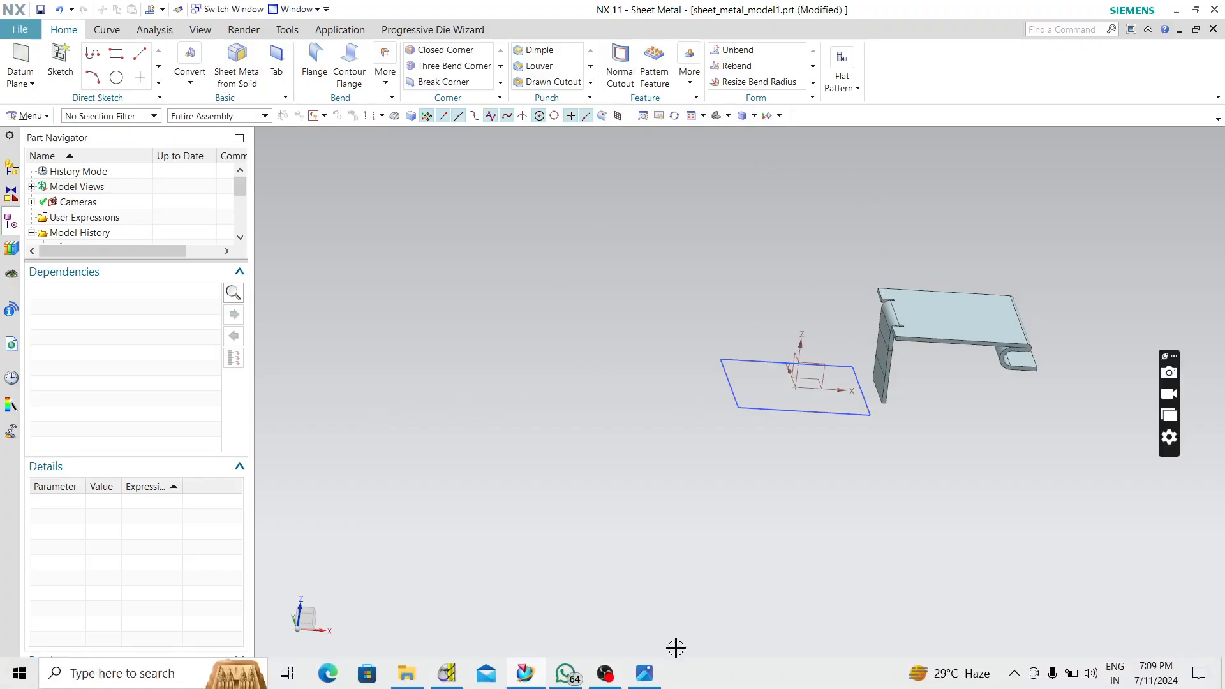